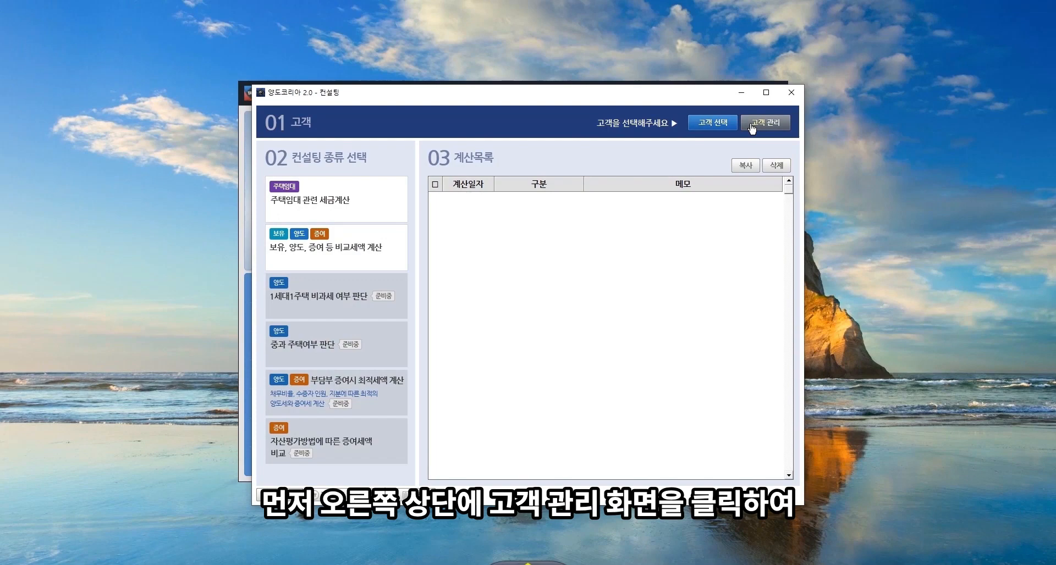
# Register a new consulting customer, entering the customer's name and setting the tax-office business registration (사업자등록여부) to 예
pyautogui.click(751, 125)
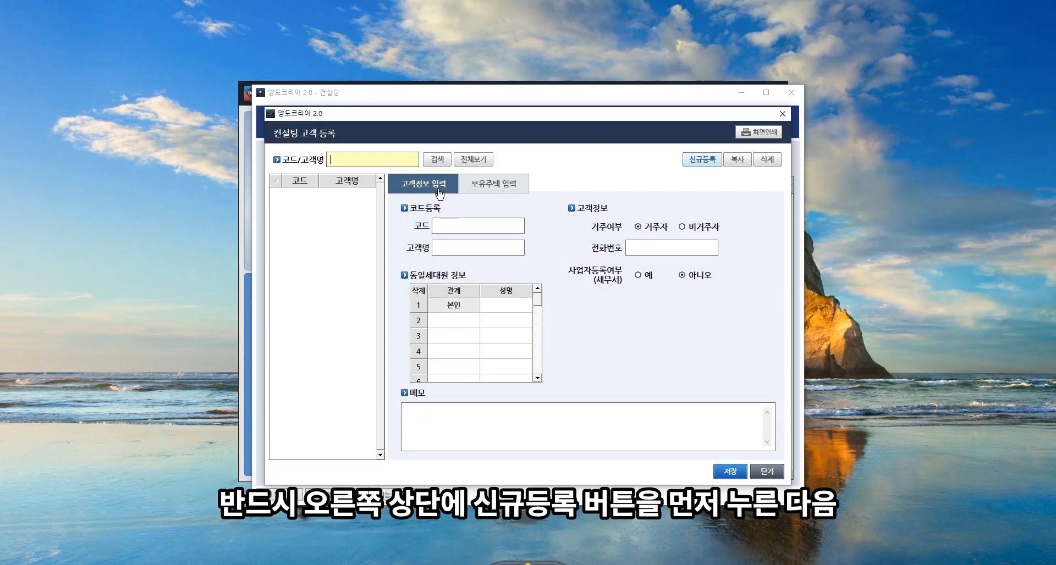
pyautogui.click(697, 160)
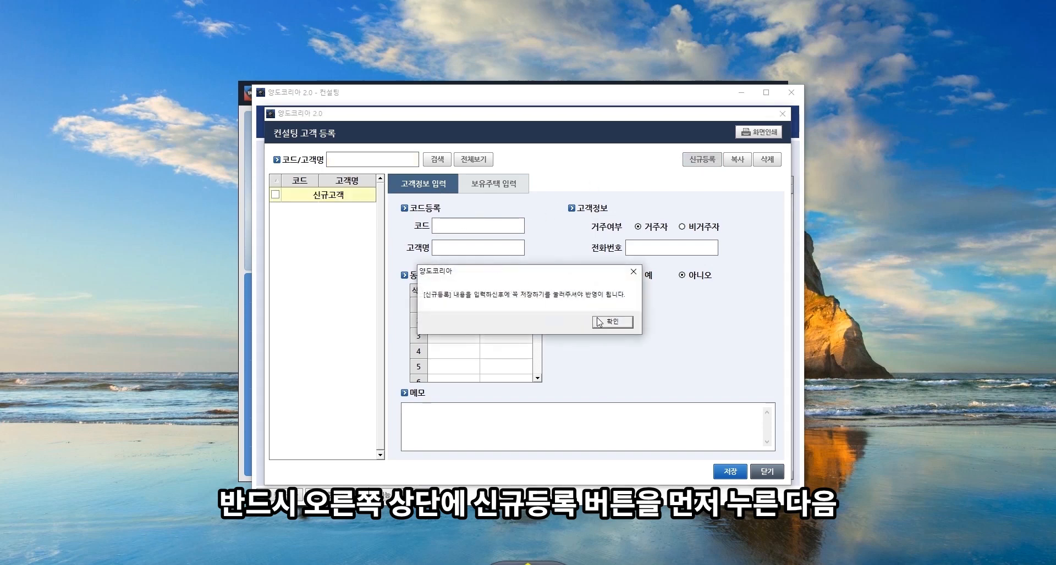
pyautogui.click(600, 321)
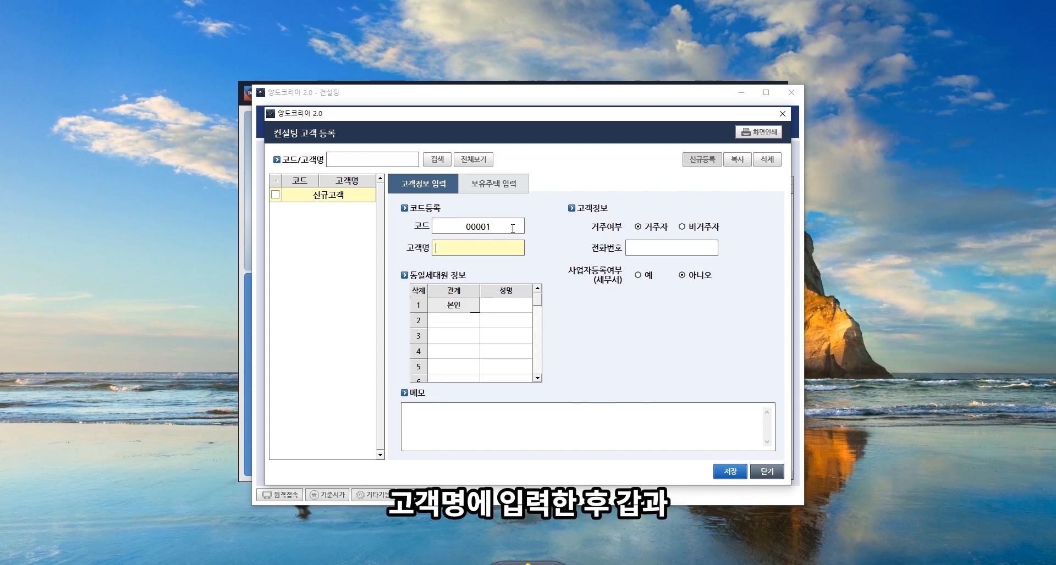
pyautogui.write('갑')
pyautogui.press('Return')
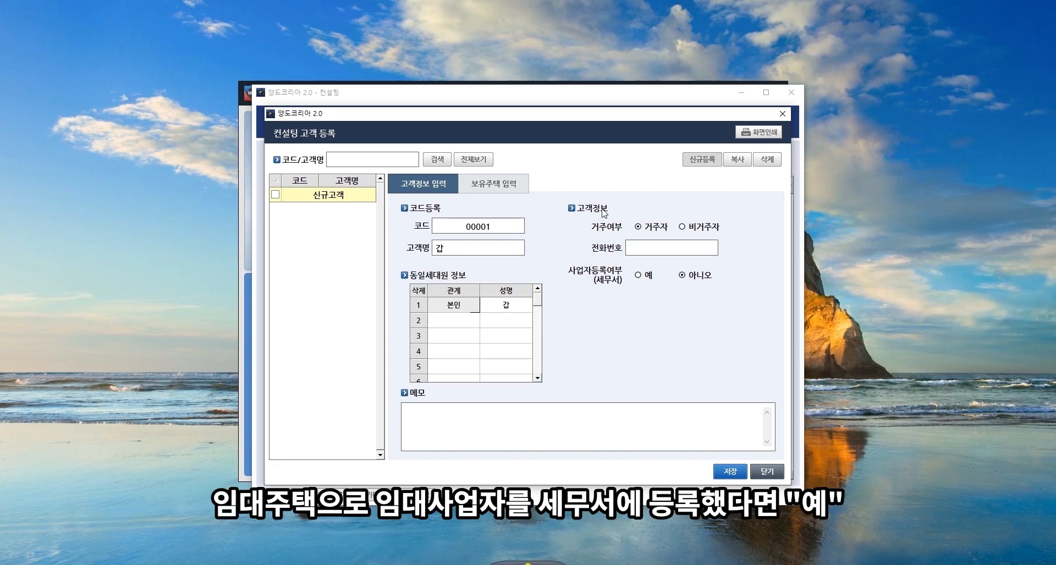
pyautogui.click(648, 278)
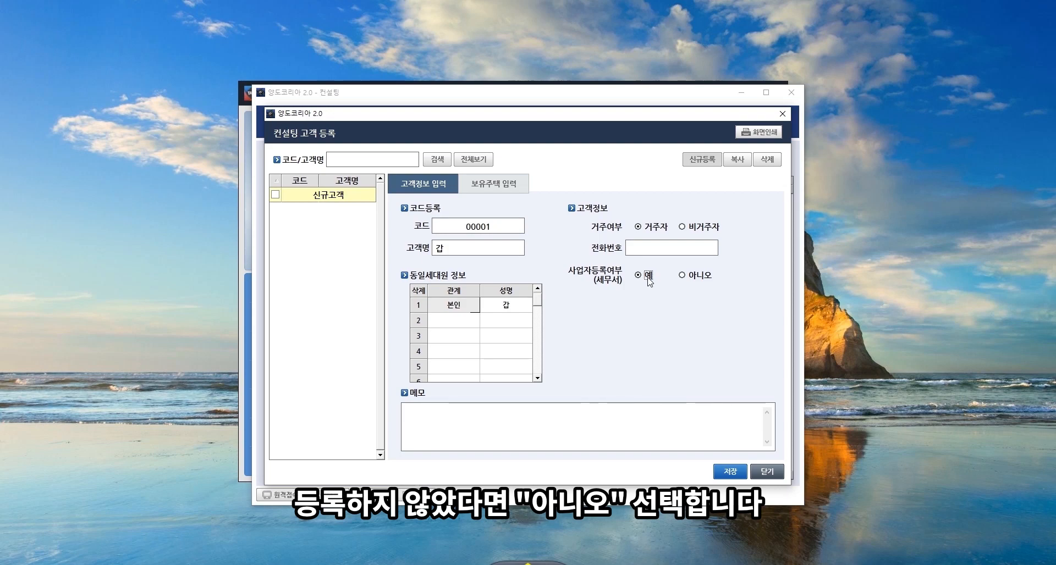
# In the customer's owned-housing list (보유주택 관리), set the first house's type to 아파트(빌라,연립 포함)
pyautogui.click(525, 189)
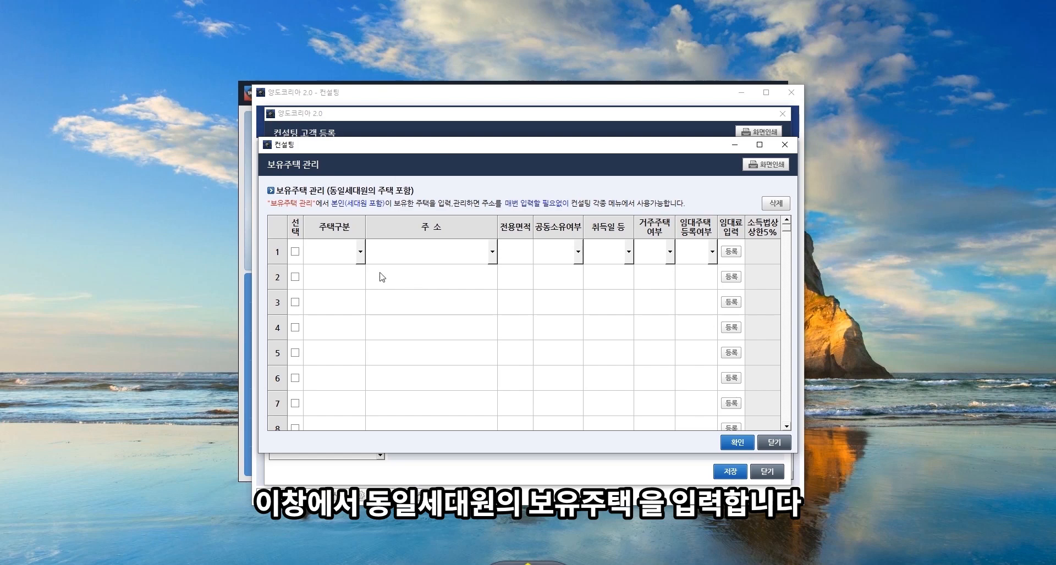
pyautogui.click(358, 256)
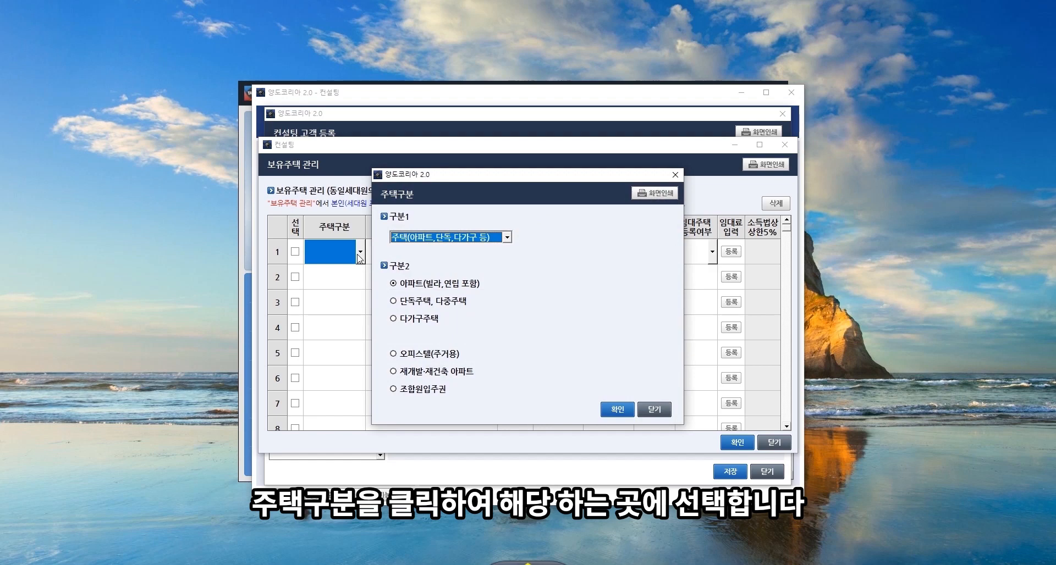
pyautogui.click(617, 409)
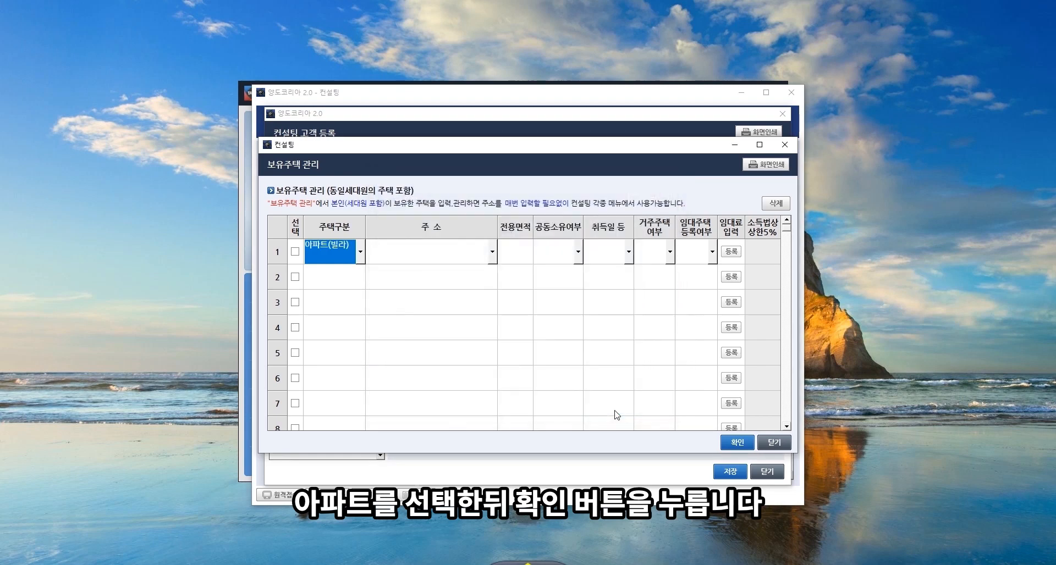
# Examine the first house's address entry form and its ownership options, including 공동소유, without entering any details
pyautogui.click(493, 261)
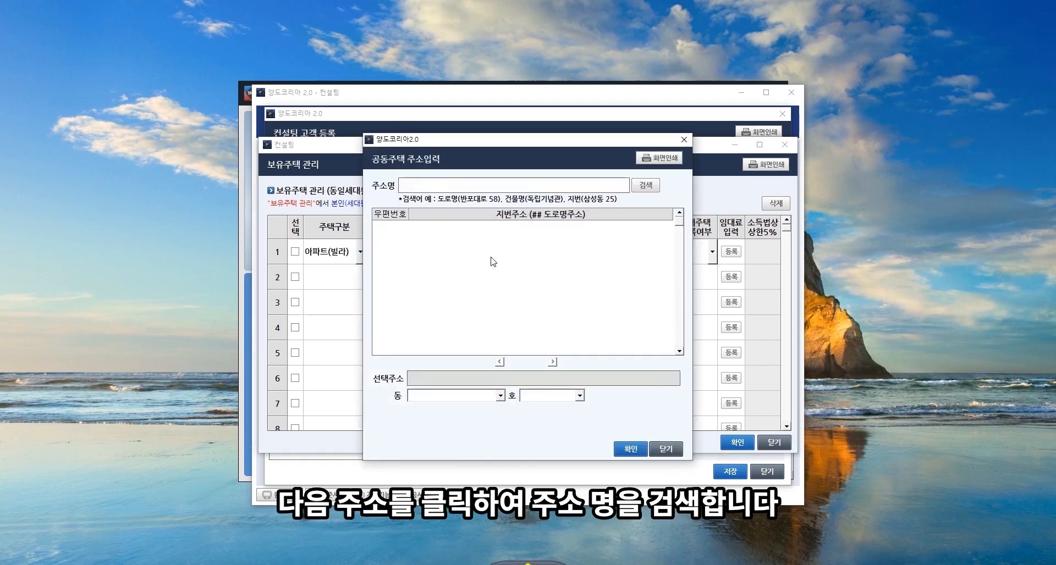
pyautogui.click(666, 449)
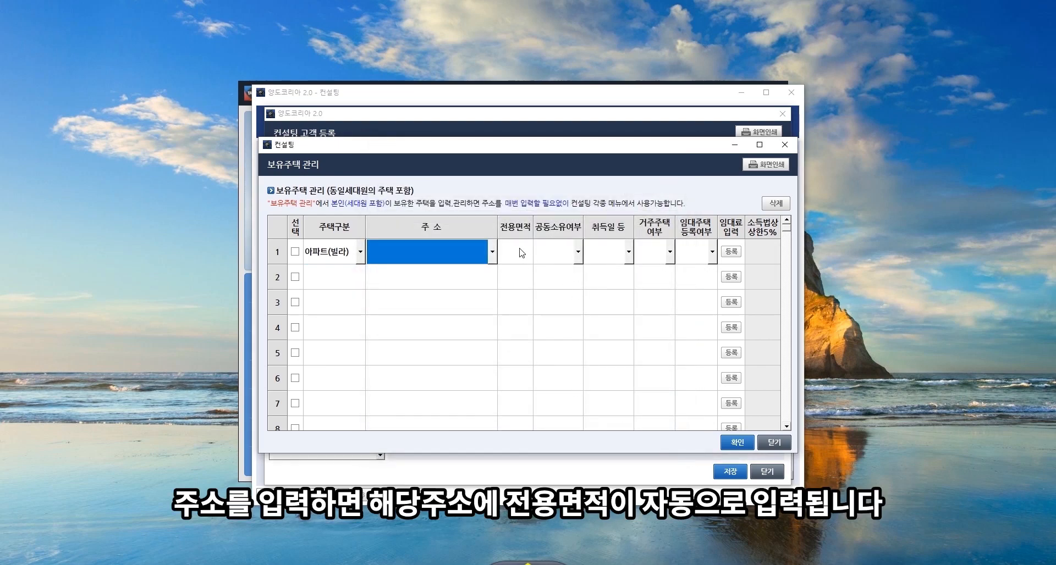
pyautogui.click(579, 253)
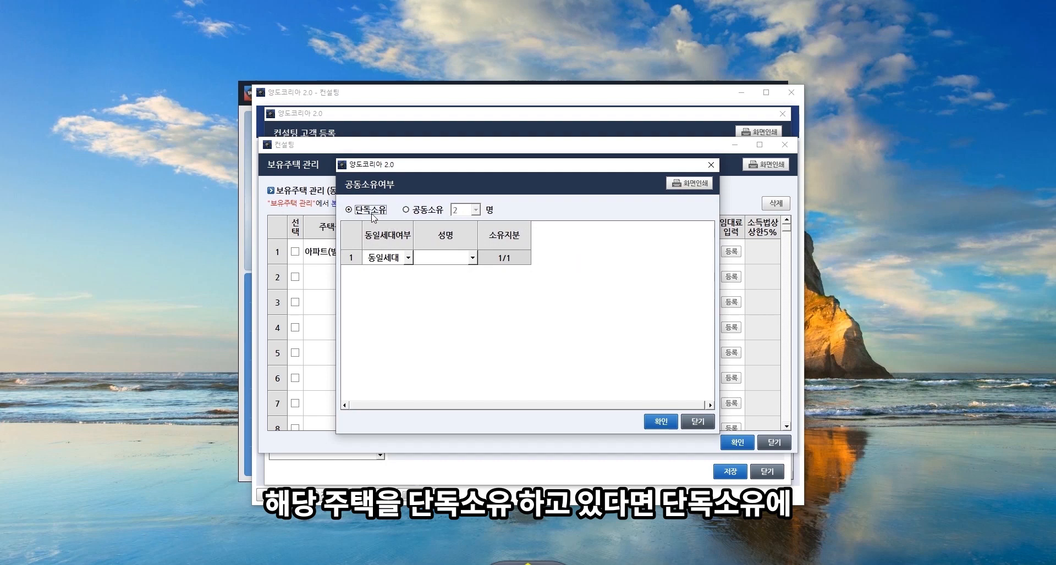
pyautogui.click(431, 210)
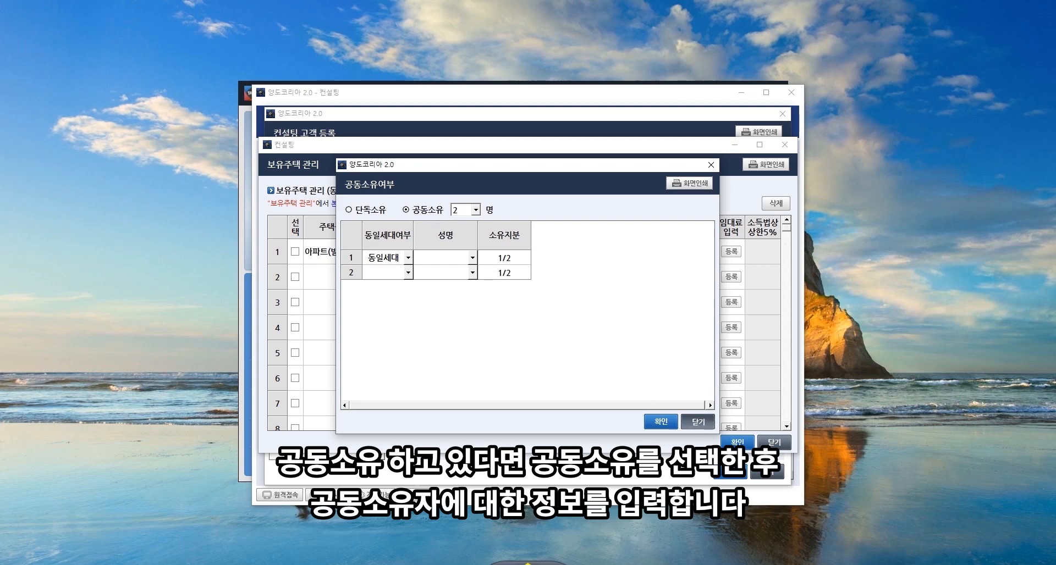
pyautogui.click(704, 418)
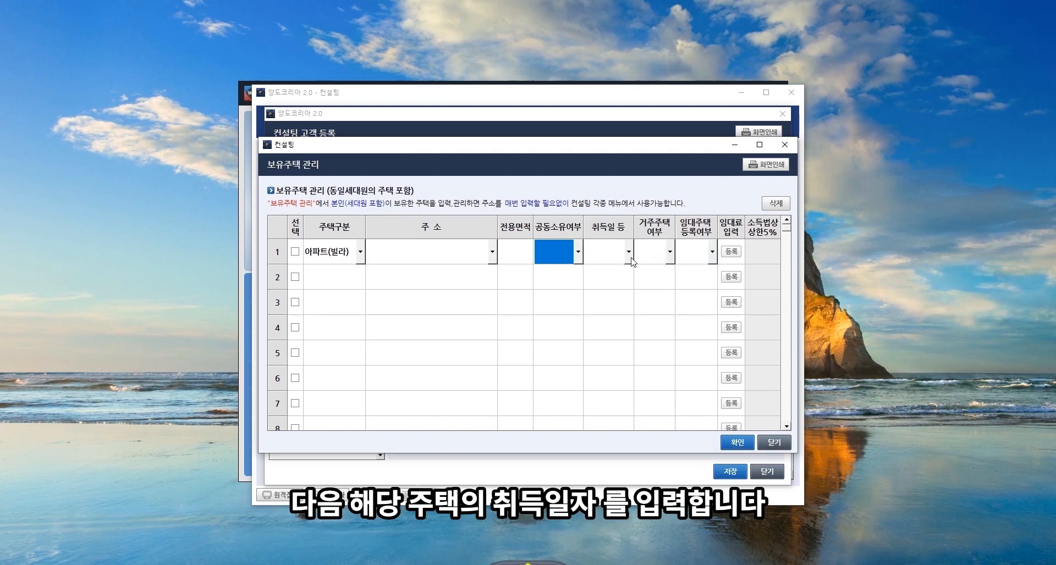
# View the first house's acquisition date form and set its residence status (거주주택여부) to 임대주택
pyautogui.click(630, 258)
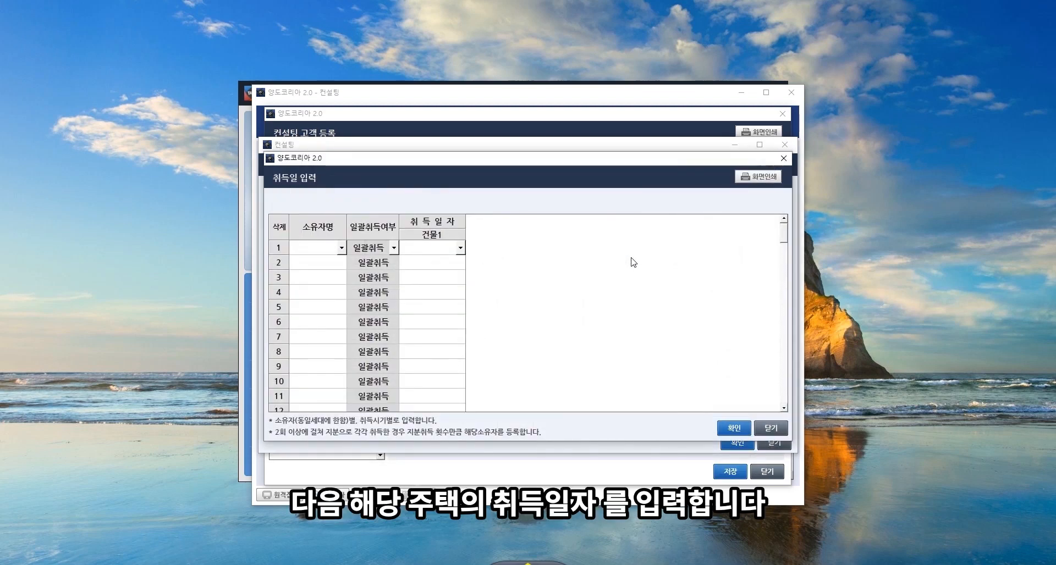
pyautogui.click(784, 158)
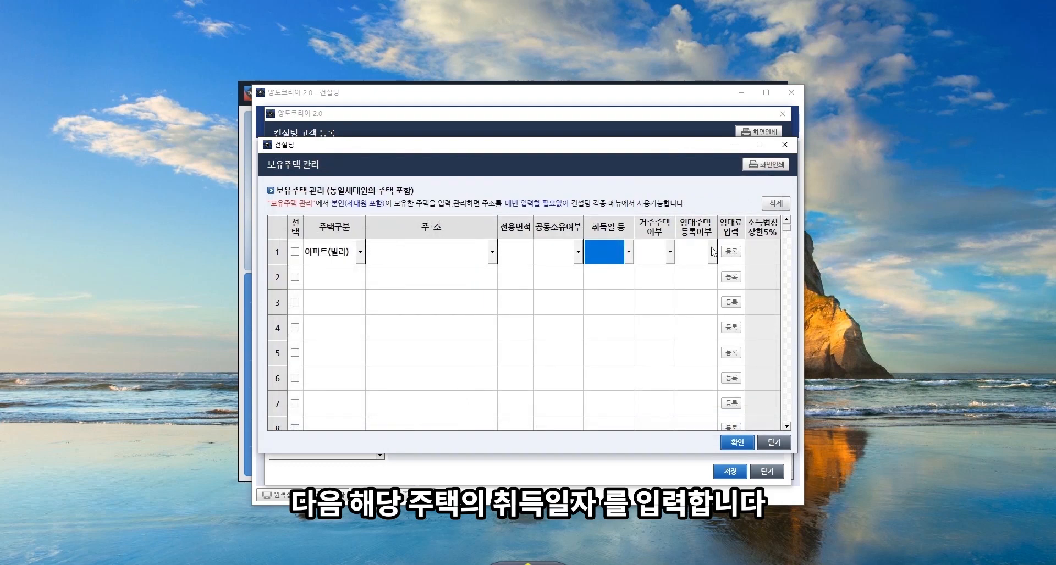
pyautogui.click(670, 257)
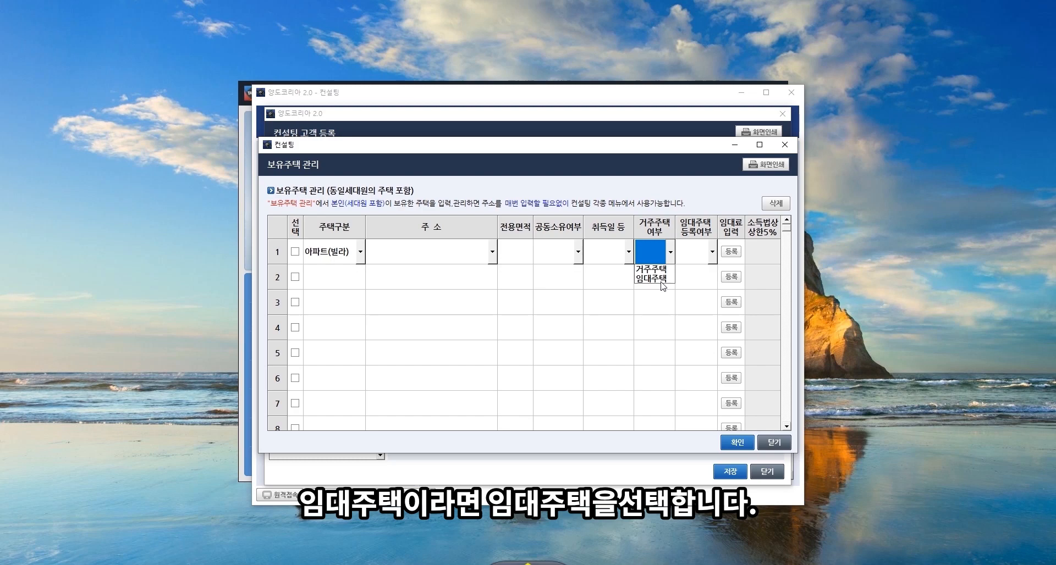
pyautogui.click(661, 279)
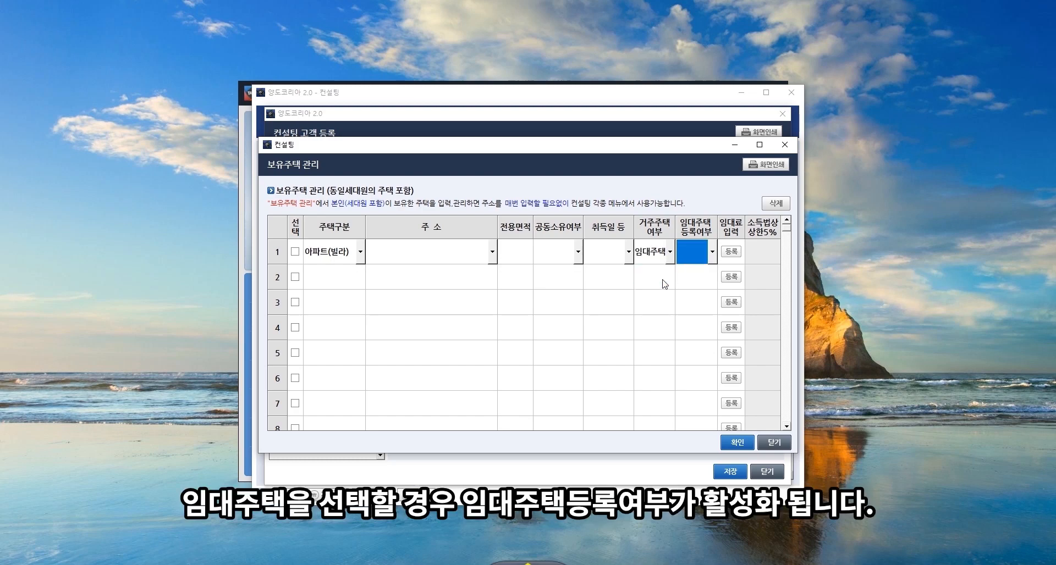
# Examine the rental-housing registration fields for 등록함 and the rental period and tenant form for the first house
pyautogui.click(713, 254)
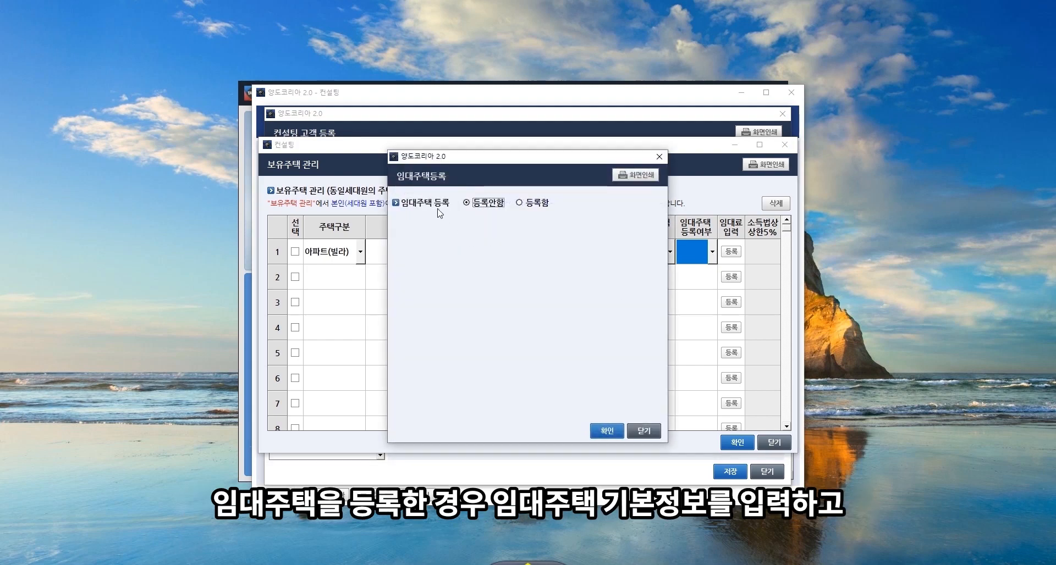
pyautogui.click(519, 203)
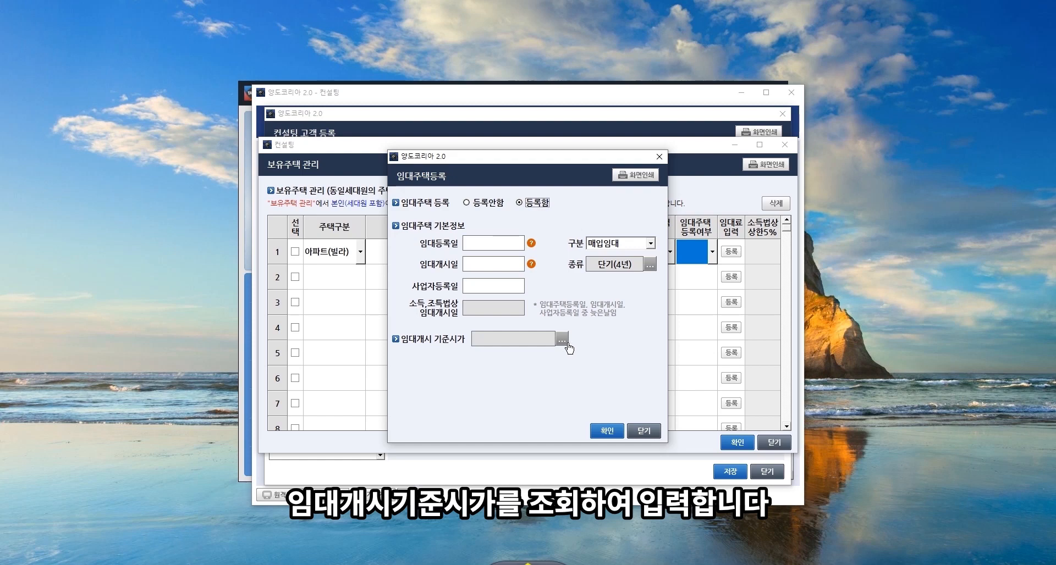
pyautogui.click(651, 432)
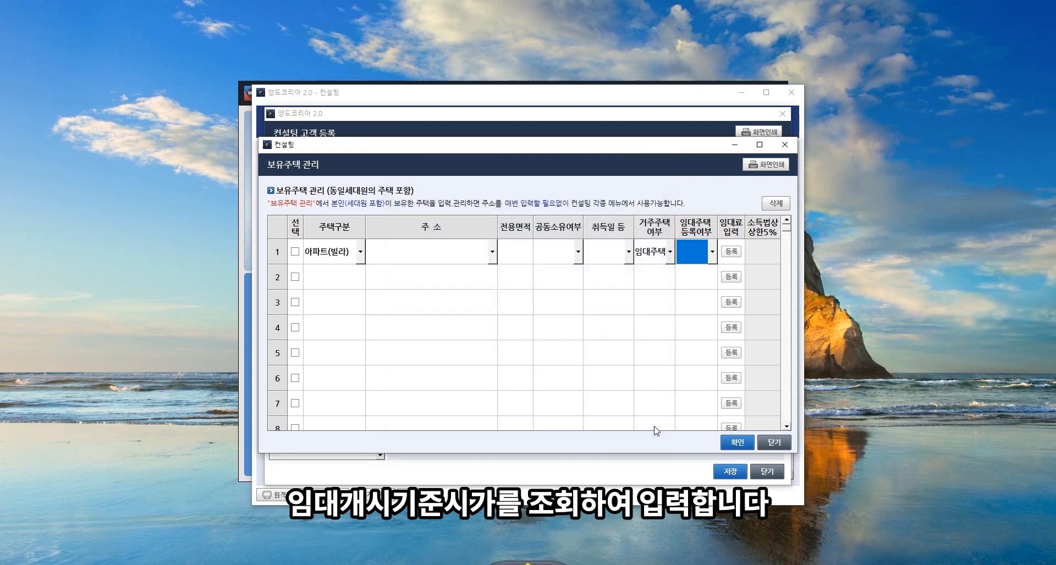
pyautogui.click(738, 252)
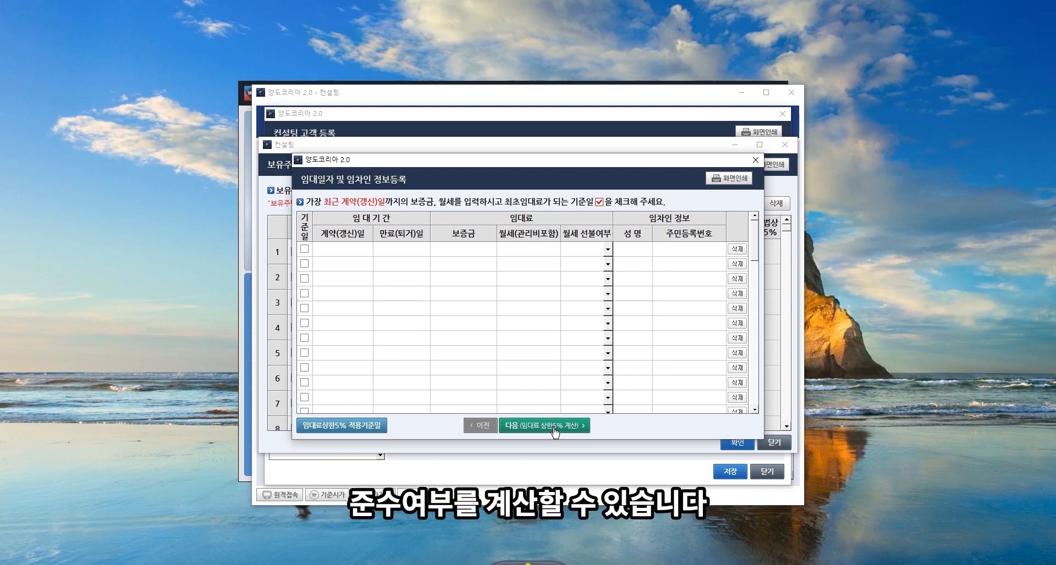
pyautogui.click(755, 159)
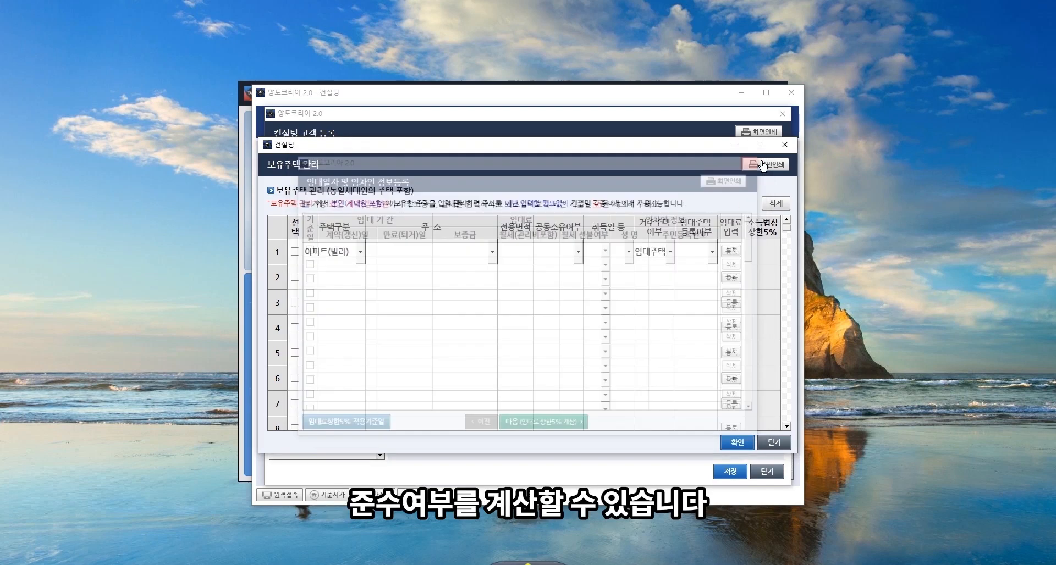
# Leave the owned-housing list, save the customer record and close the customer registration
pyautogui.click(786, 144)
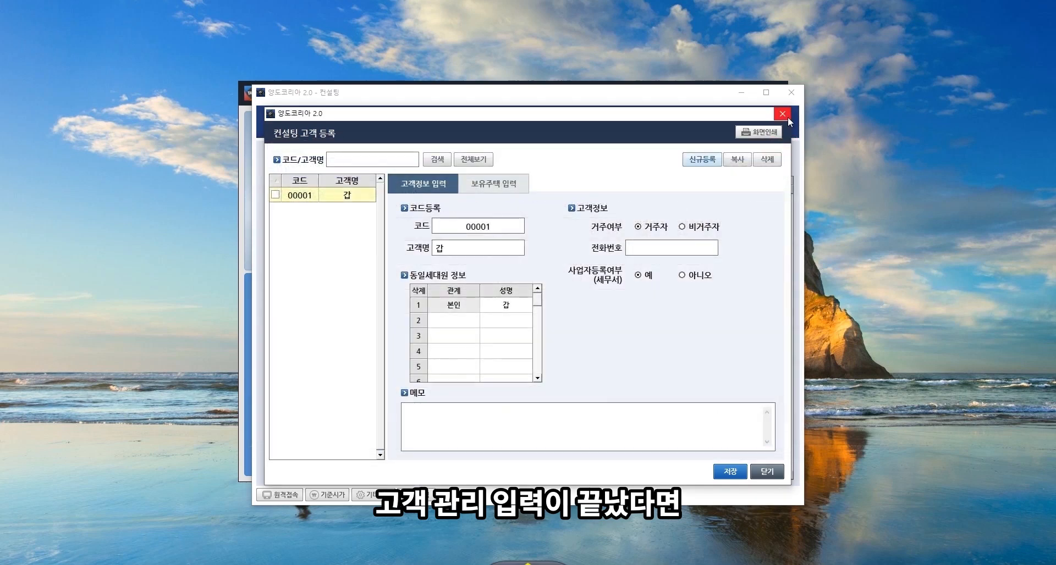
pyautogui.click(727, 473)
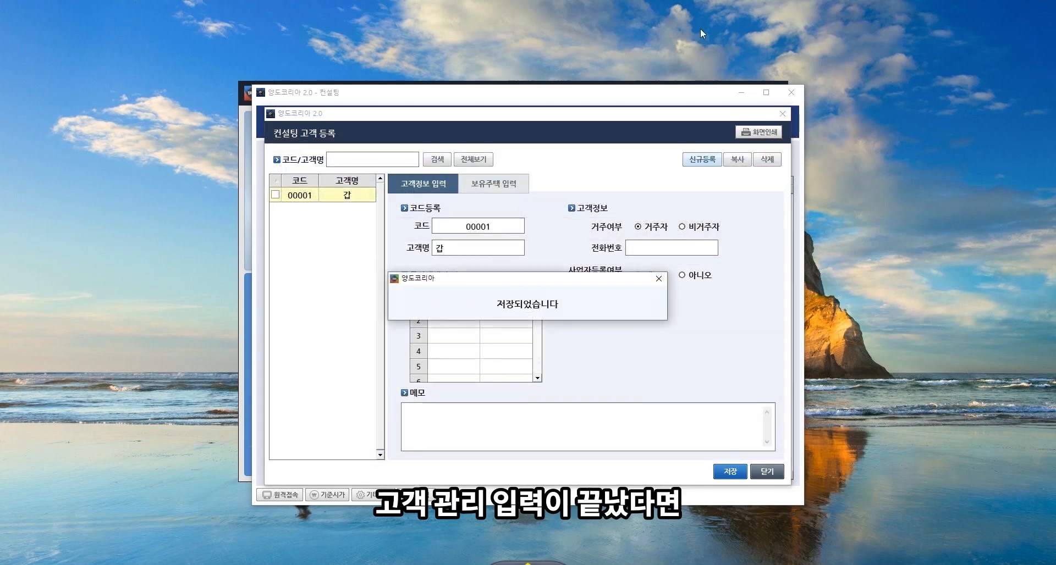
pyautogui.click(783, 113)
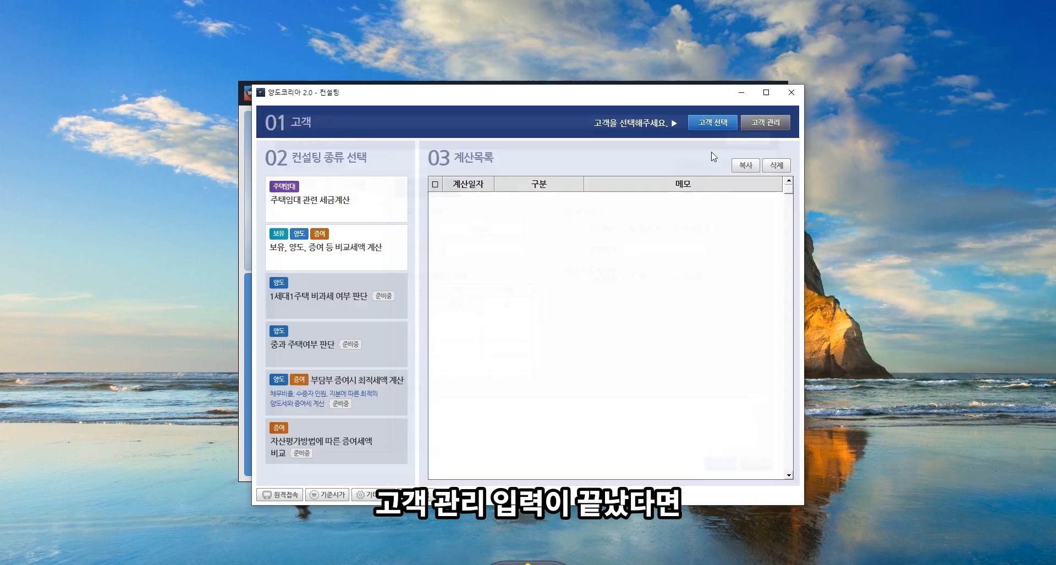
# Choose the newly registered customer as the consulting customer
pyautogui.click(710, 122)
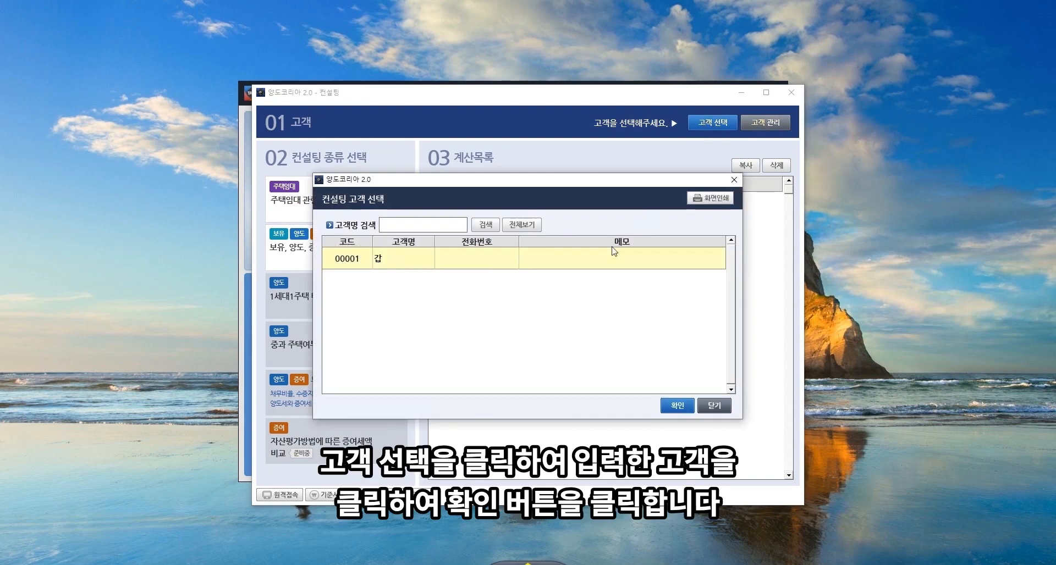
pyautogui.click(586, 261)
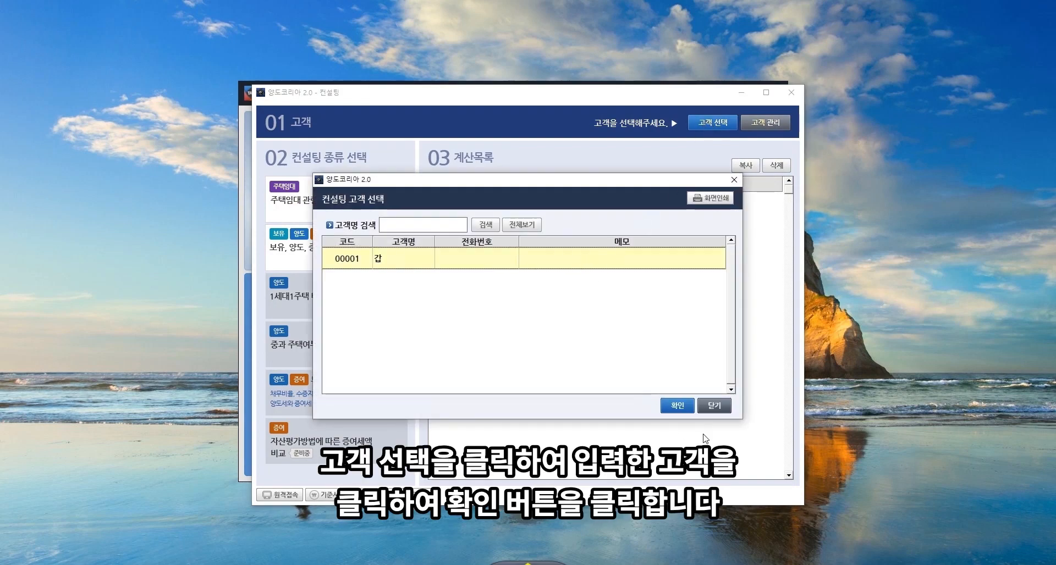
pyautogui.click(677, 406)
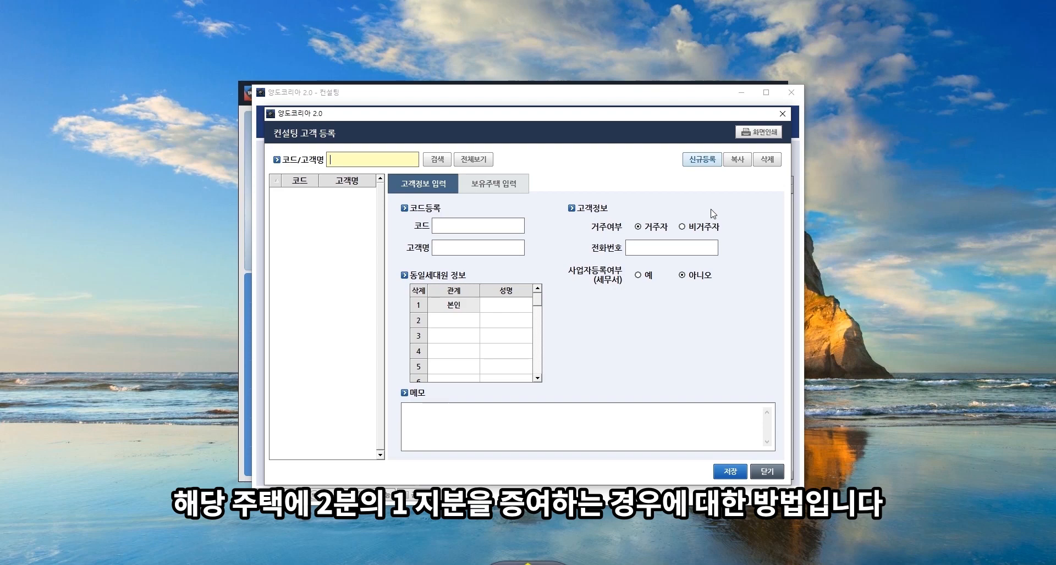
# Start a new customer registration and enter the customer's name
pyautogui.click(709, 166)
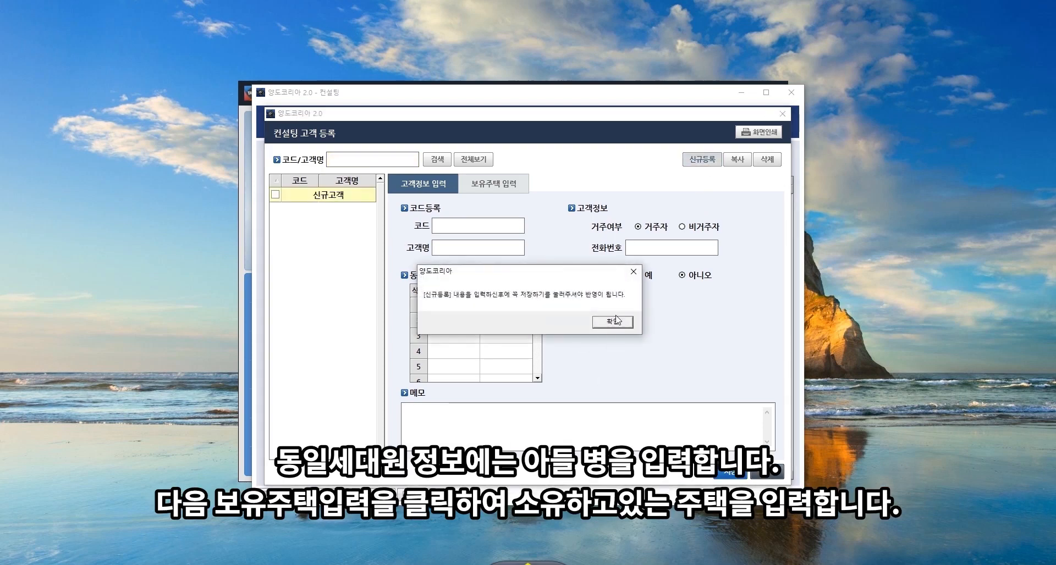
pyautogui.click(616, 321)
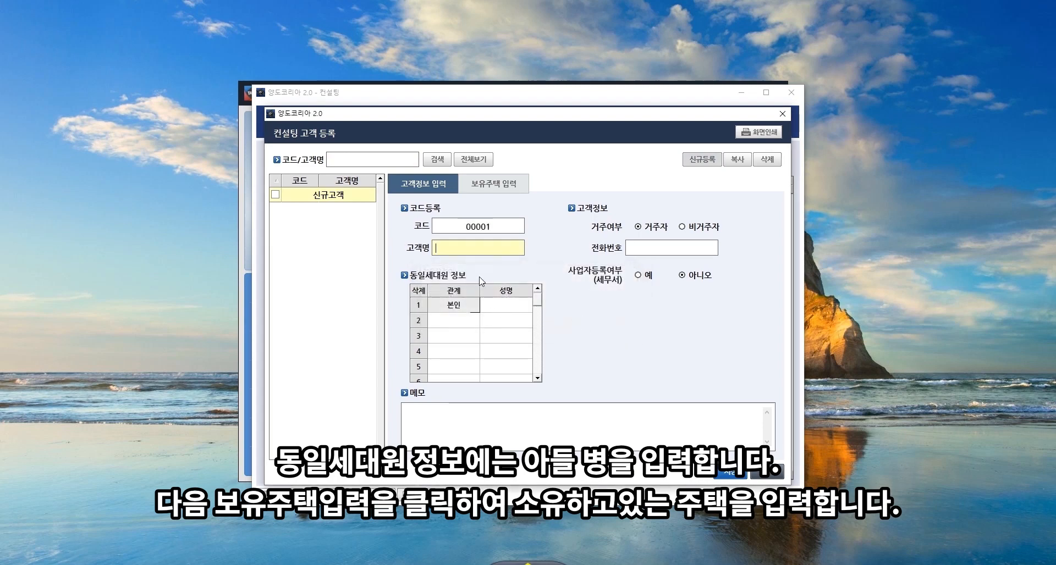
pyautogui.write('갑')
pyautogui.press('Return')
# Add a second household member with the relationship 아들 and enter the son's name
pyautogui.click(465, 324)
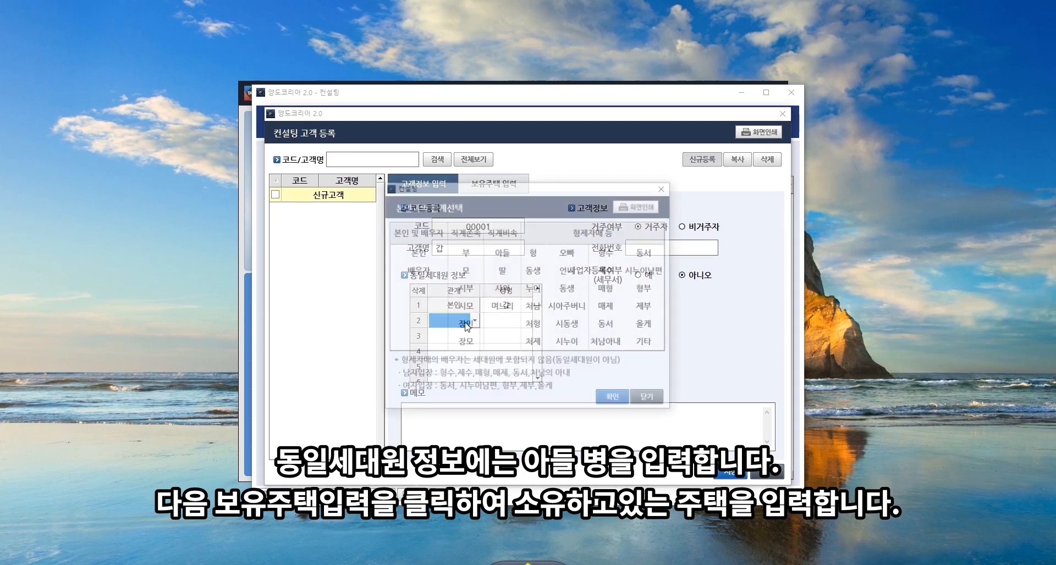
pyautogui.click(502, 254)
pyautogui.click(612, 397)
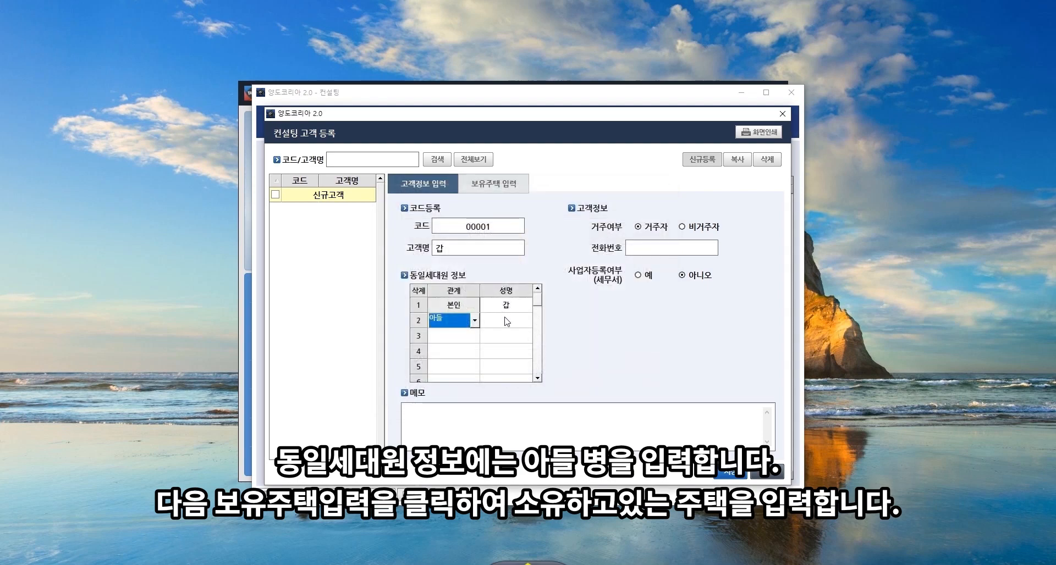
pyautogui.click(507, 322)
pyautogui.write('병')
pyautogui.press('Return')
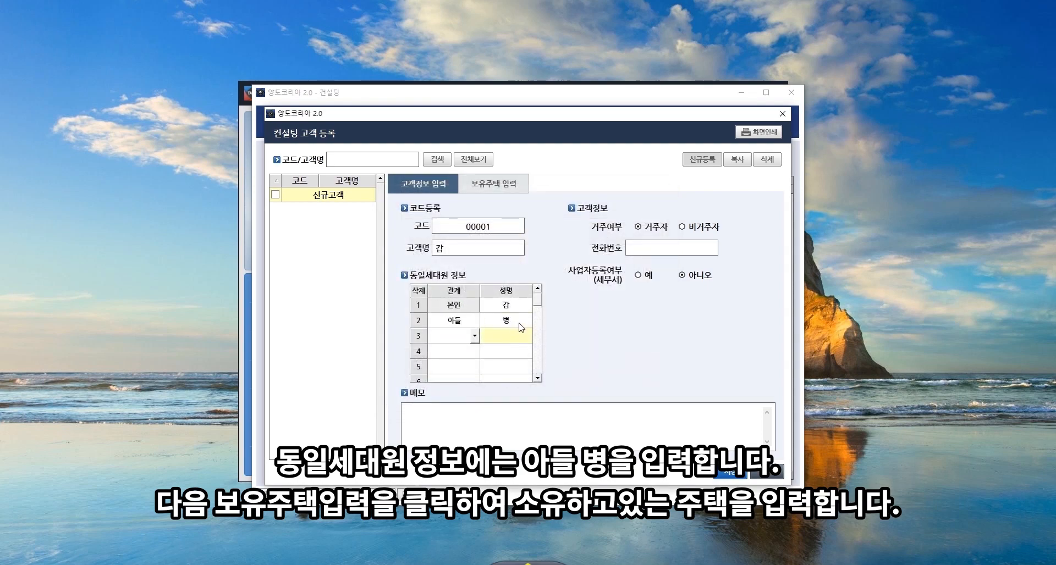
# Add an owned home of type 아파트(빌라,연립 포함) to the customer's housing list and look up and confirm its address
pyautogui.click(505, 187)
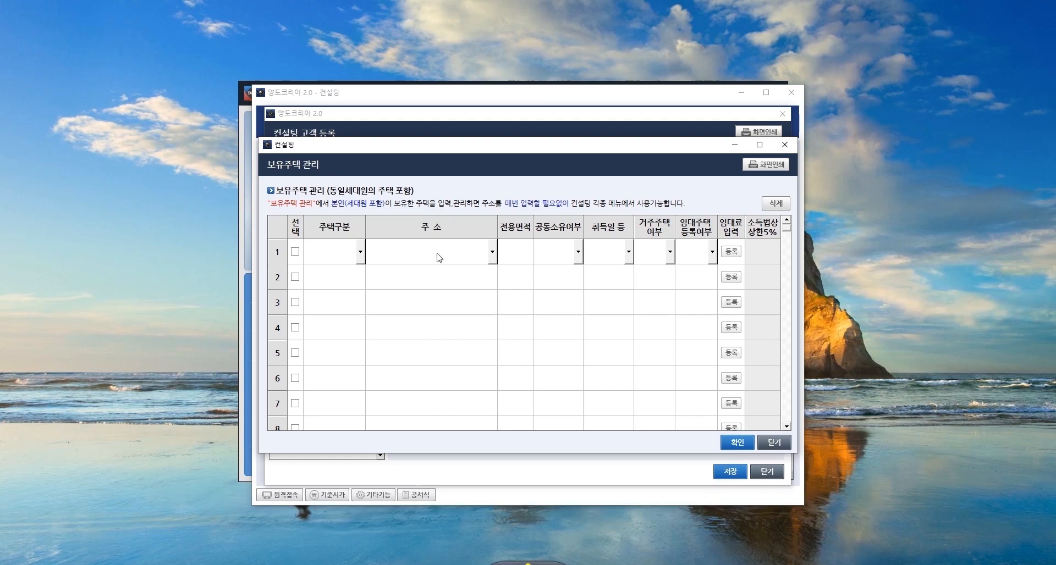
pyautogui.click(349, 250)
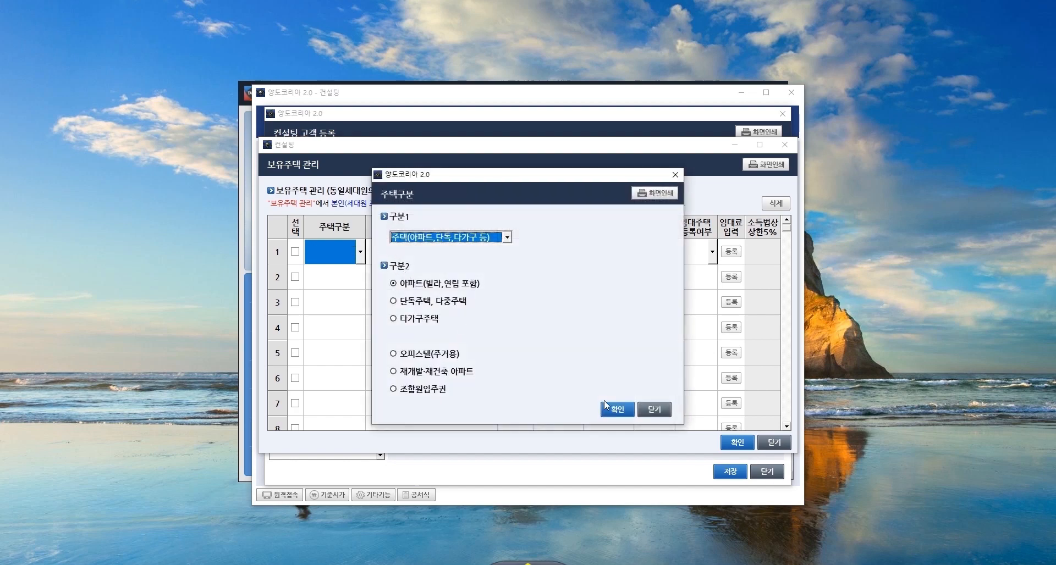
pyautogui.click(615, 409)
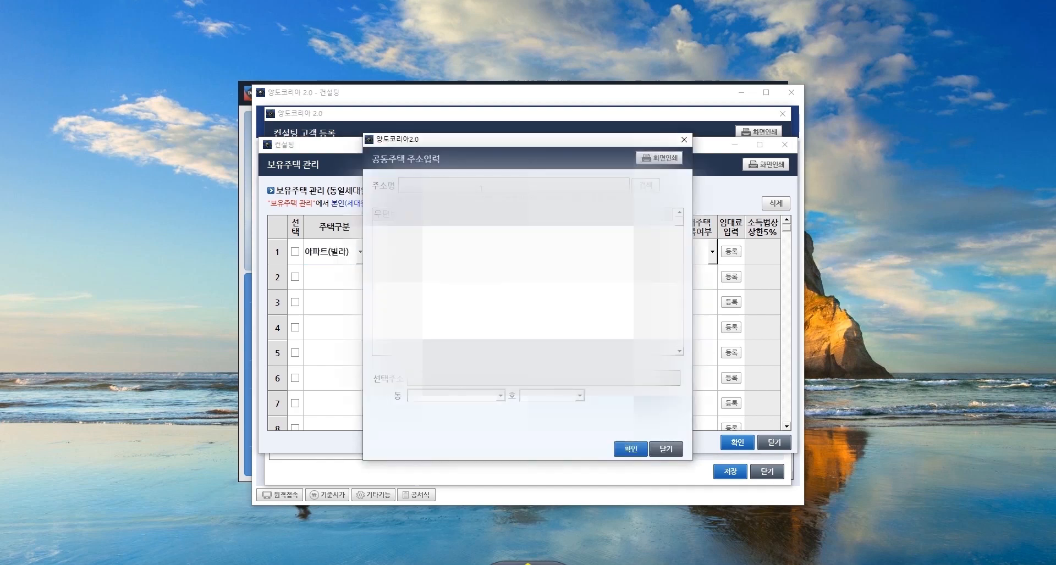
pyautogui.write('목동 925')
pyautogui.press('Return')
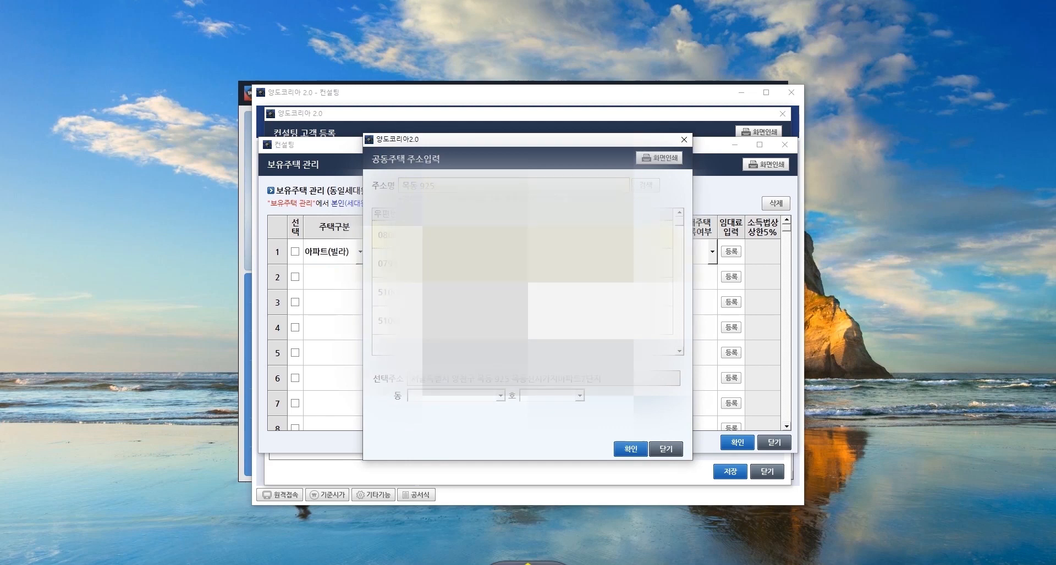
pyautogui.click(632, 448)
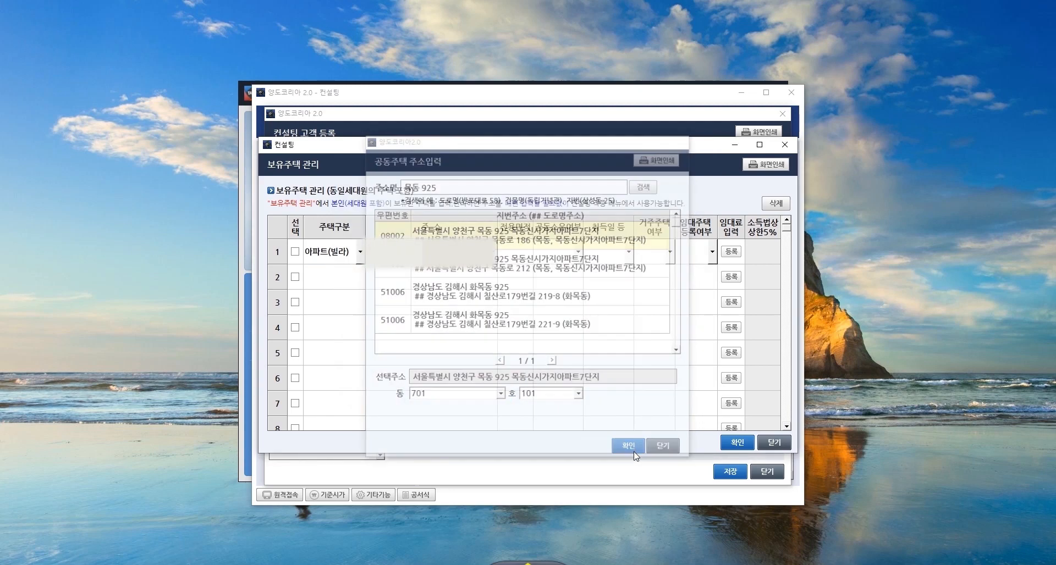
# Set the apartment's ownership to 단독소유 with the customer (본인) as the 동일세대 owner
pyautogui.click(549, 255)
pyautogui.click(440, 262)
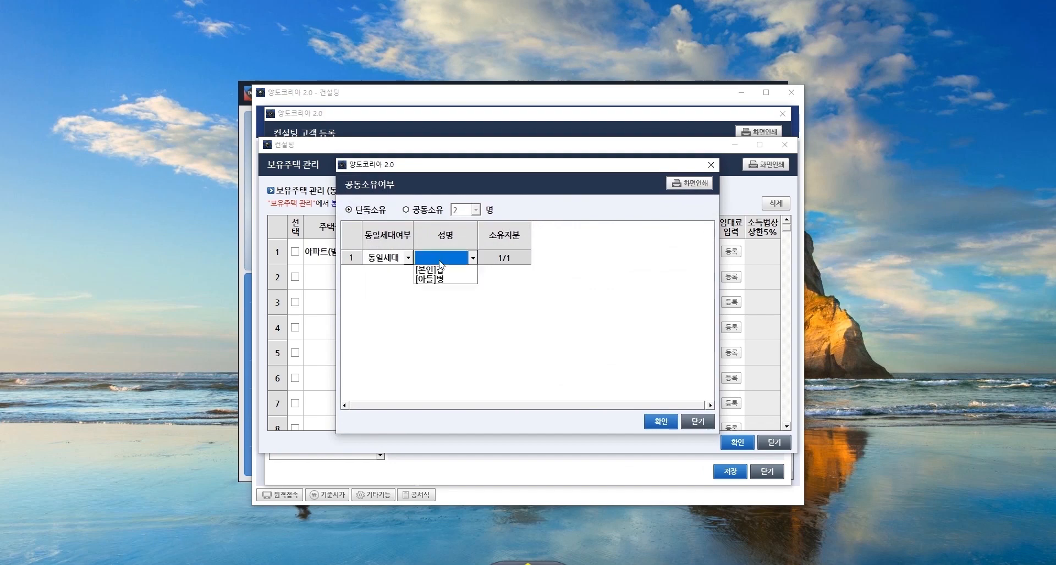
pyautogui.click(443, 279)
pyautogui.click(660, 422)
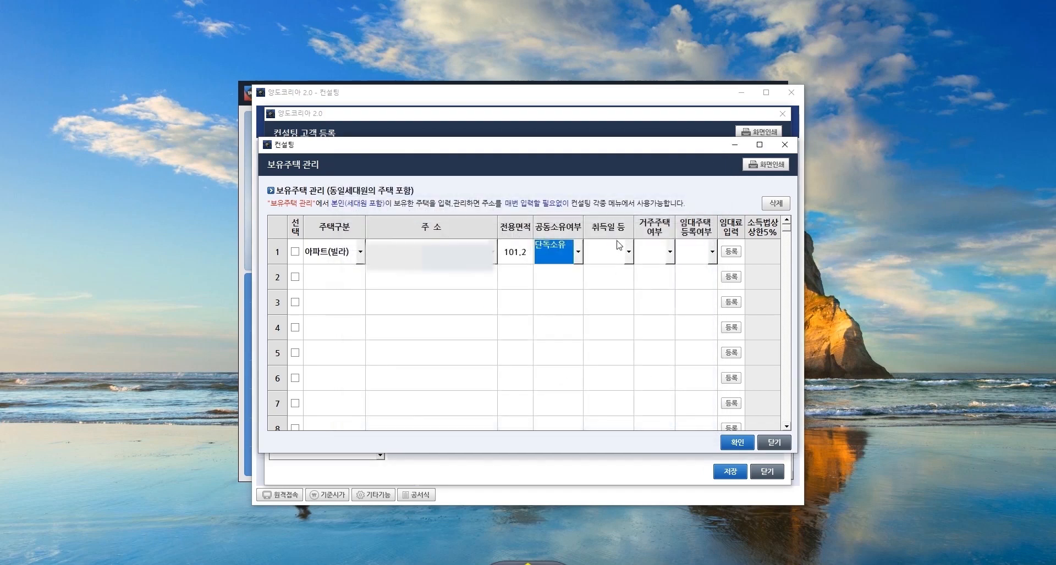
# Register the customer's apartment acquisition date as 2014-01-01 with cause 매매, and mark the home as 거주주택
pyautogui.click(619, 245)
pyautogui.click(341, 248)
pyautogui.click(347, 262)
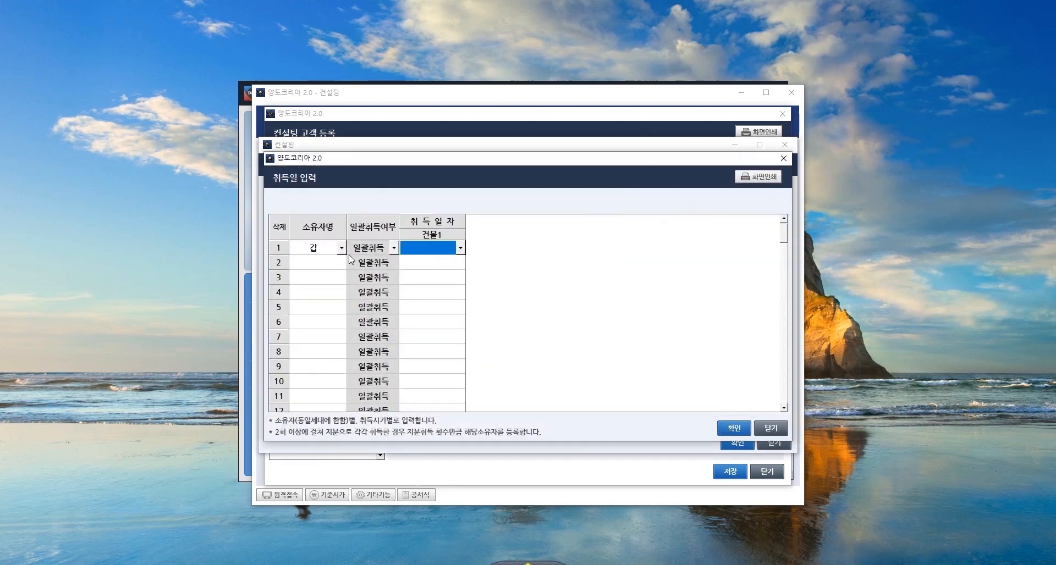
pyautogui.click(434, 248)
pyautogui.write('20')
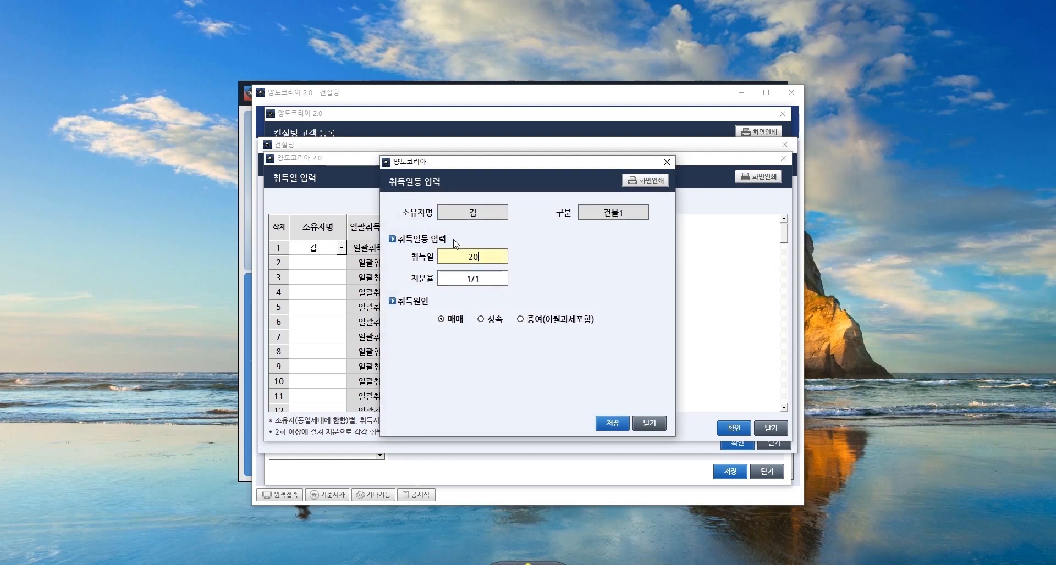
pyautogui.write('14-01-01')
pyautogui.press('Tab')
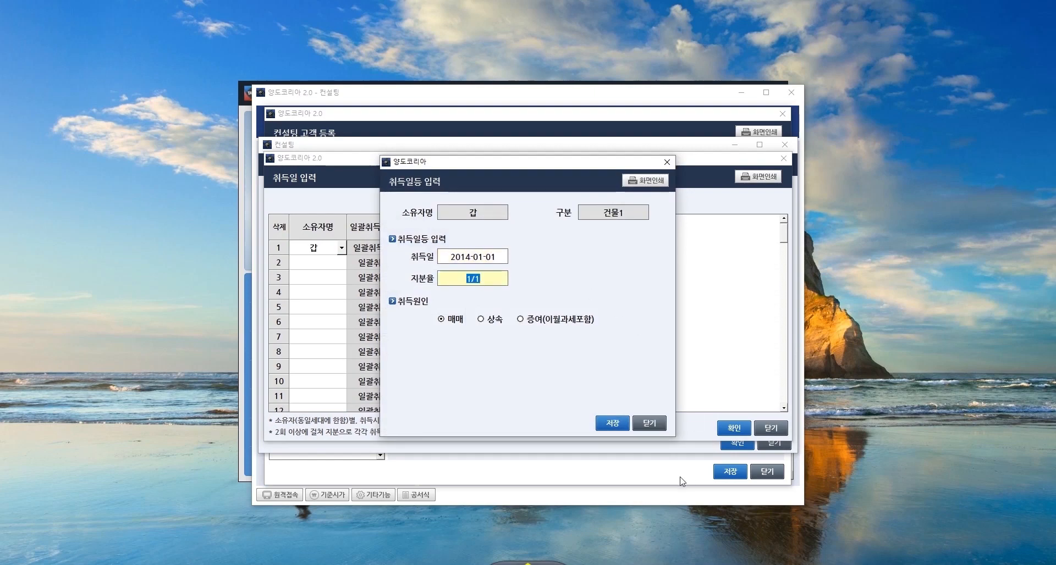
pyautogui.click(614, 423)
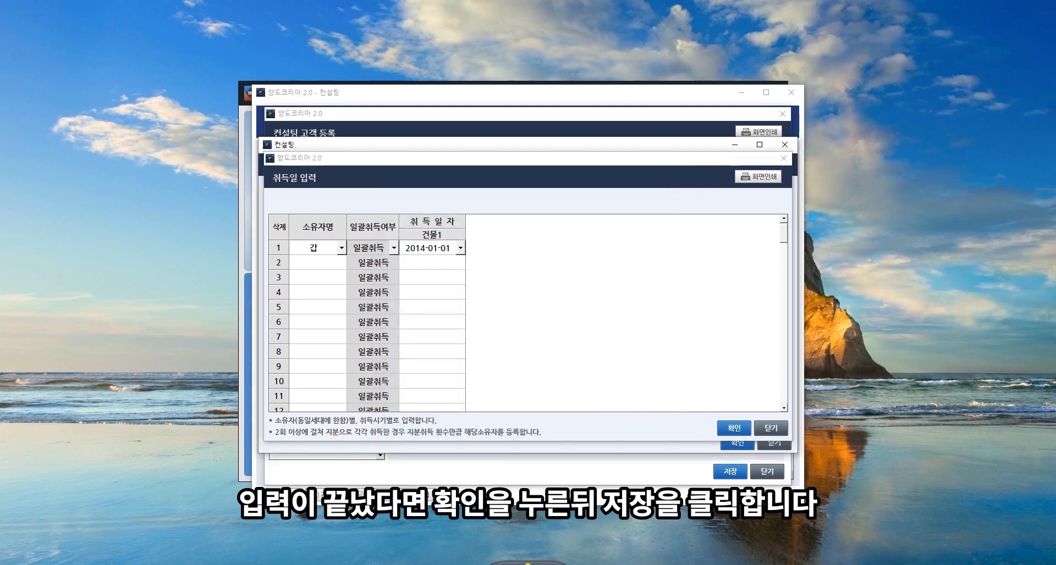
pyautogui.click(727, 428)
pyautogui.click(669, 253)
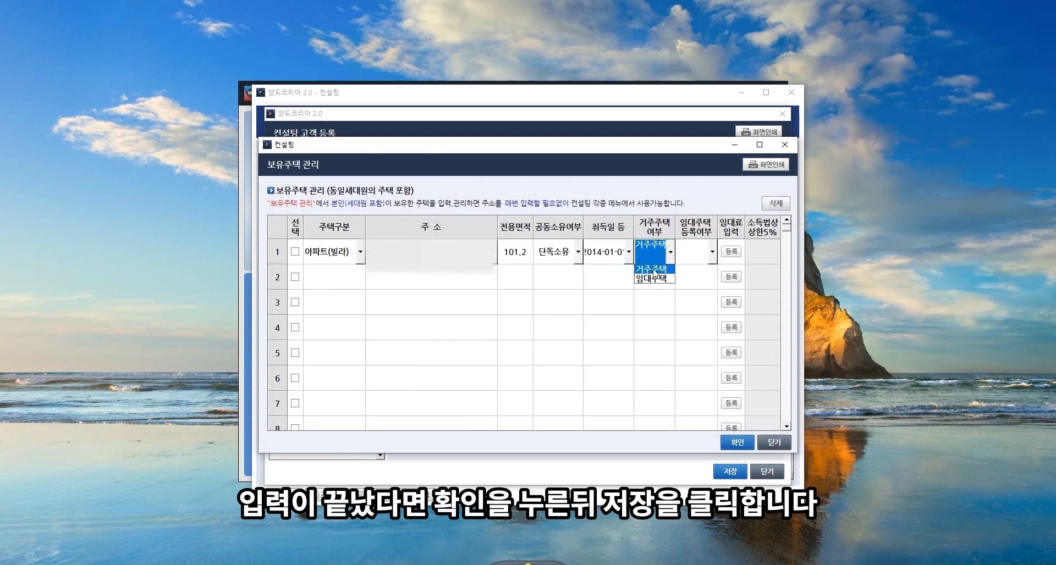
pyautogui.click(652, 269)
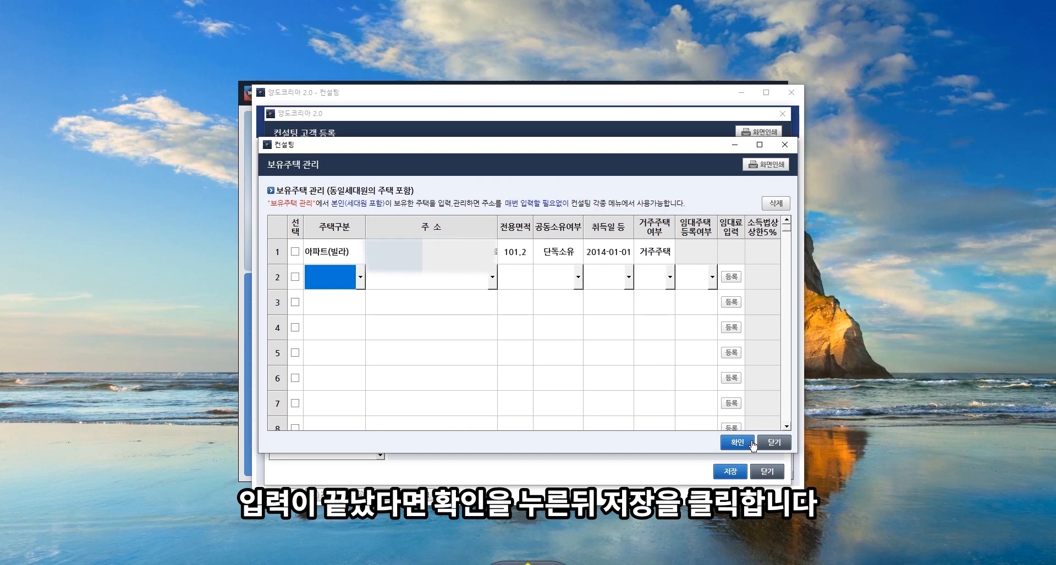
# Confirm the owned-housing list, then save the customer record and close the registration
pyautogui.click(753, 443)
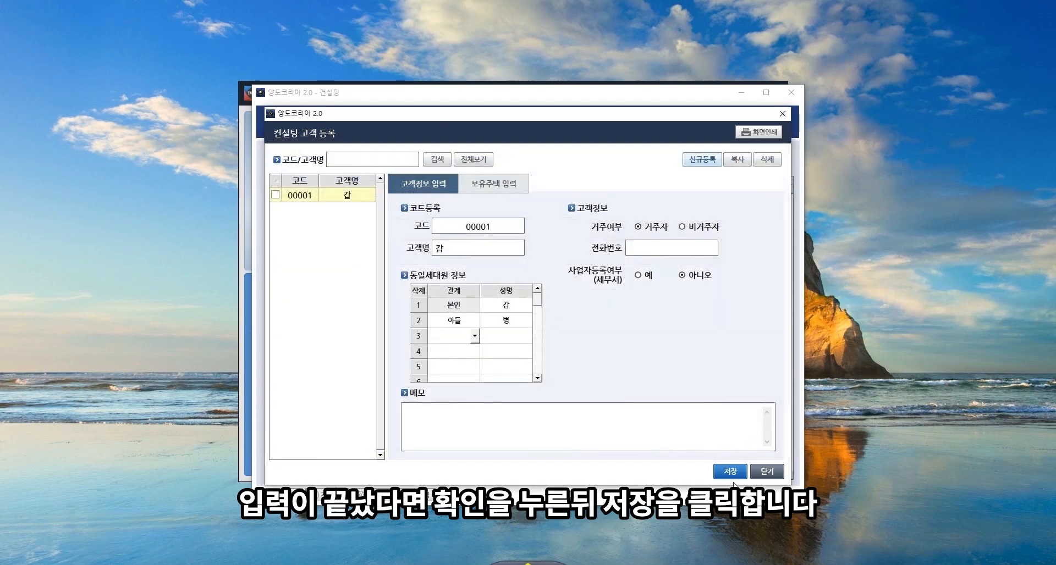
pyautogui.click(732, 472)
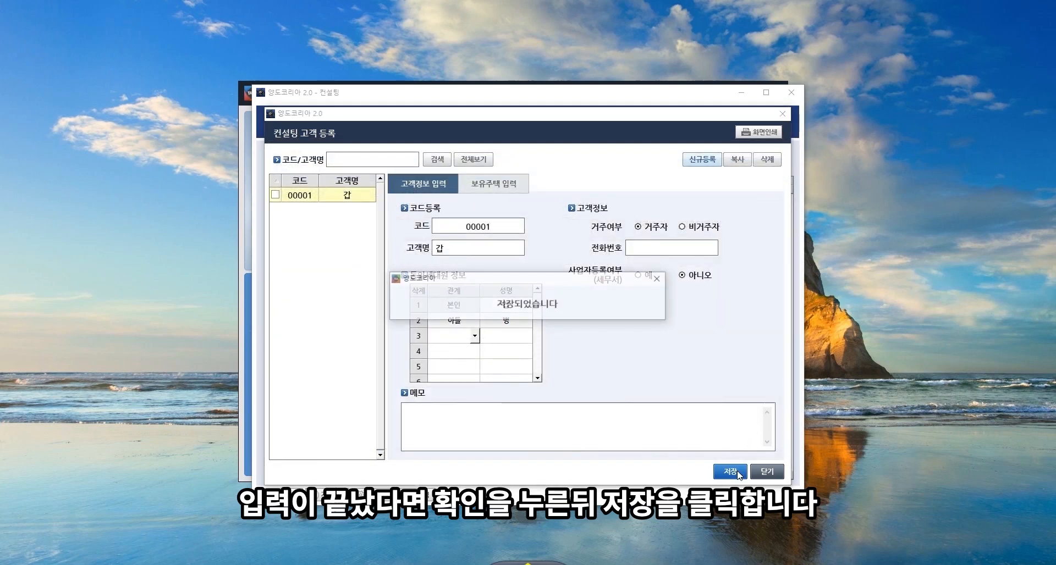
pyautogui.click(782, 113)
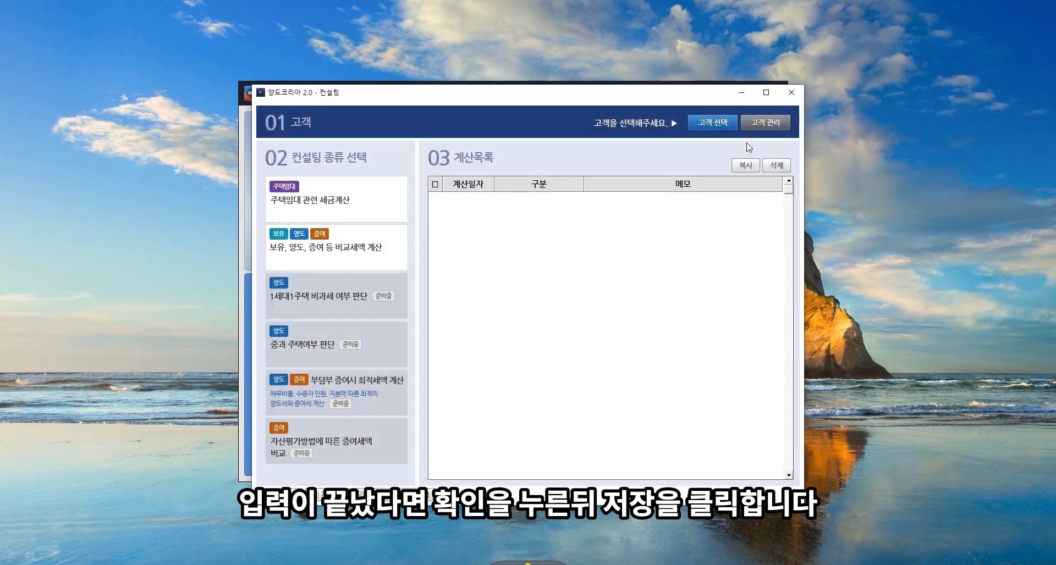
# Select the saved customer for consulting and start the 보유, 양도, 증여 등 비교세액 계산
pyautogui.click(720, 126)
pyautogui.click(515, 259)
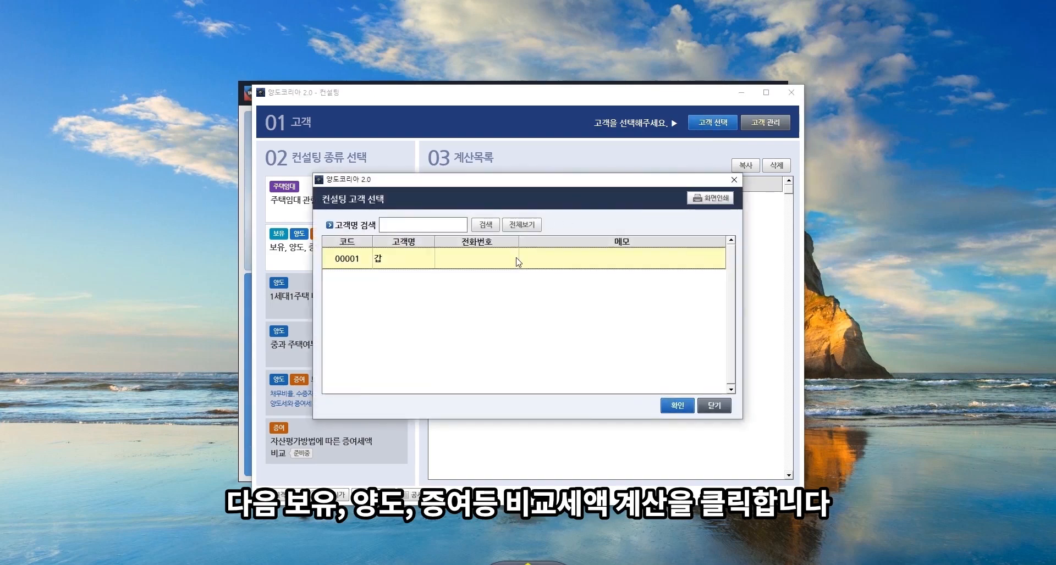
pyautogui.click(682, 408)
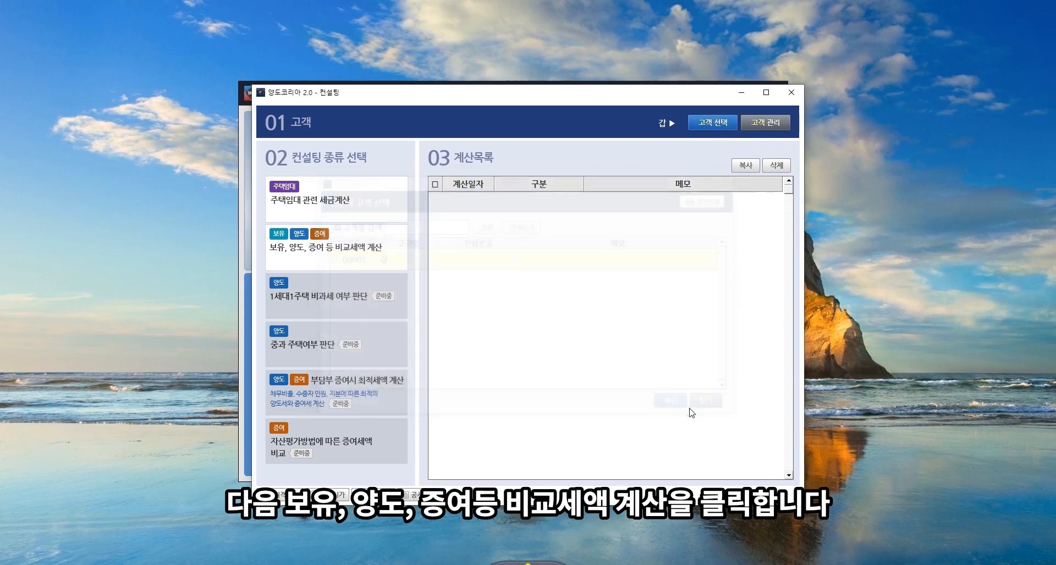
pyautogui.click(334, 265)
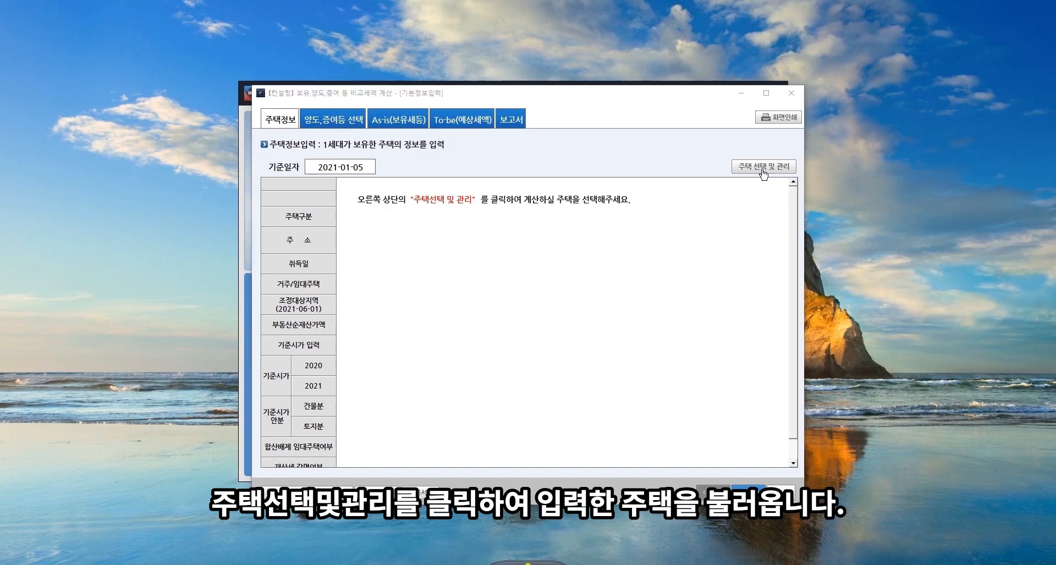
# Load the customer's registered apartment into the housing information of the comparison calculation
pyautogui.click(763, 167)
pyautogui.click(295, 251)
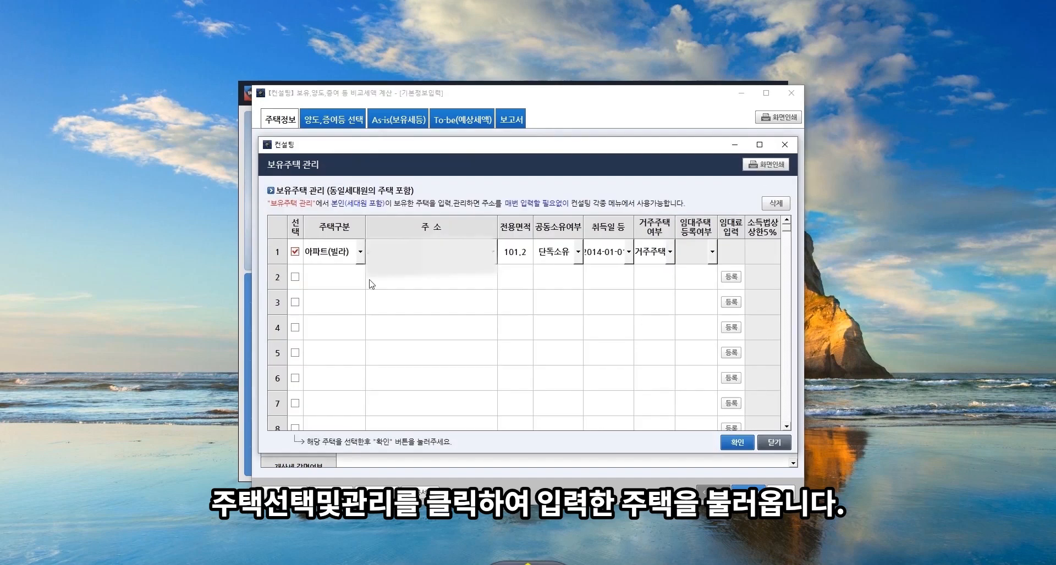
pyautogui.click(748, 444)
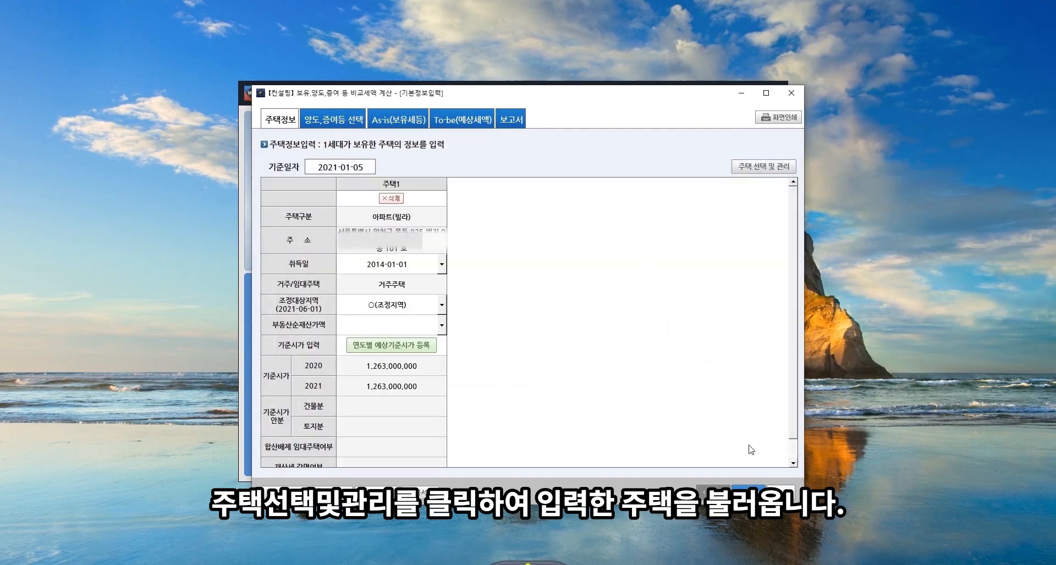
# Base the apartment's 부동산순재산가액 on 기준시가 and register its expected yearly standard prices
pyautogui.click(417, 327)
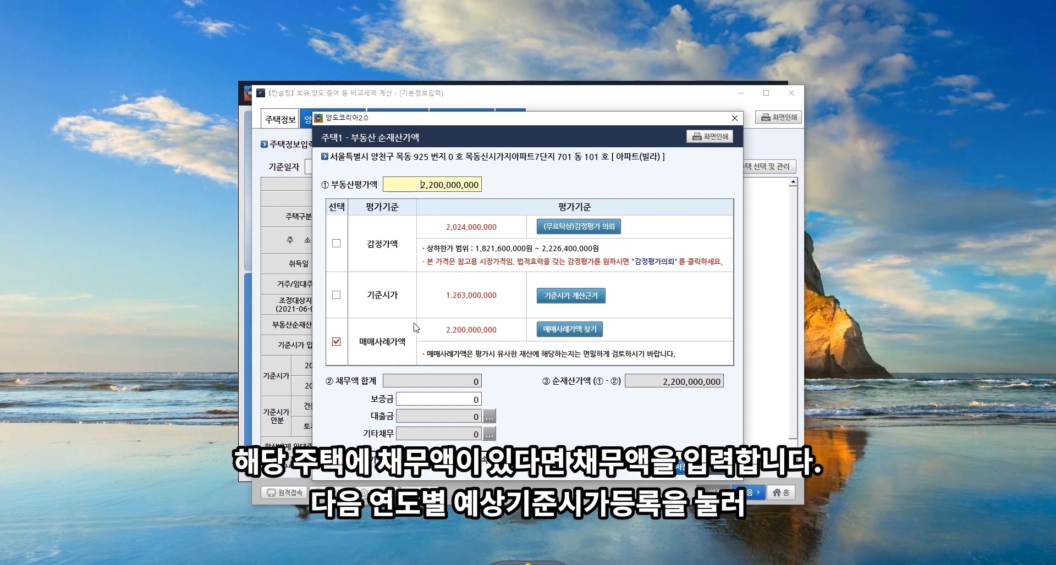
pyautogui.click(336, 296)
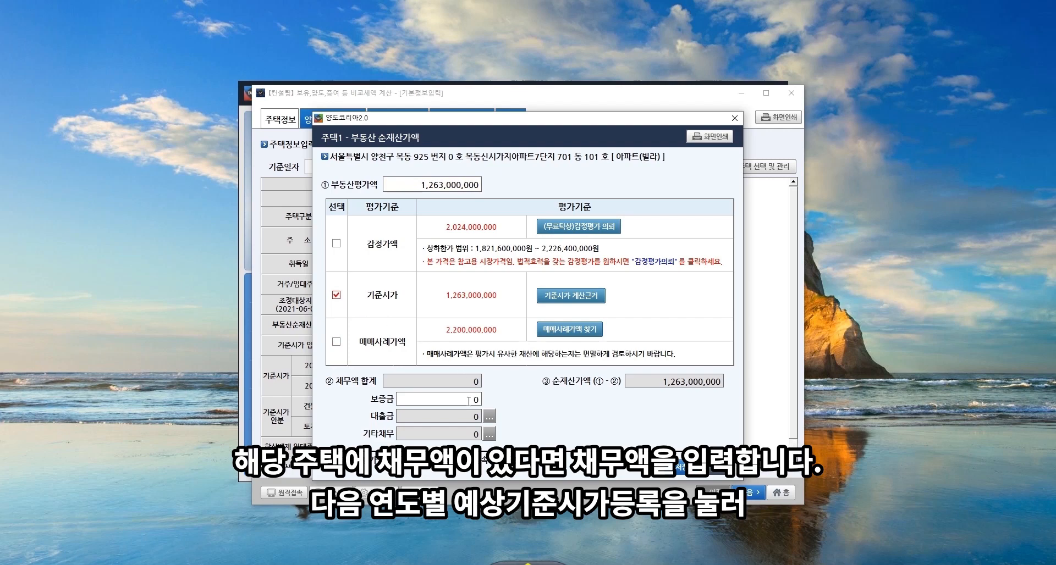
pyautogui.click(683, 470)
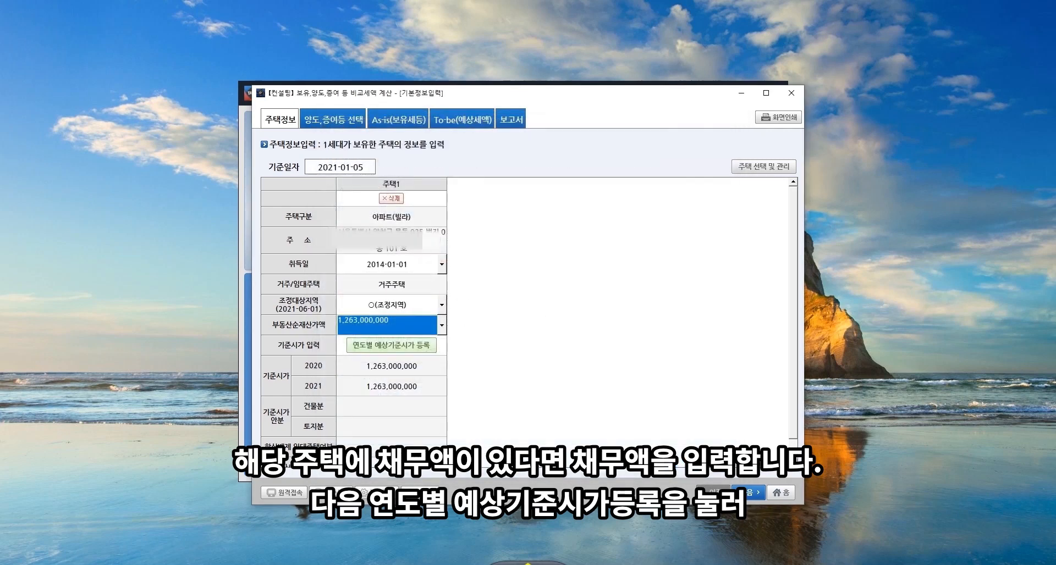
pyautogui.click(384, 346)
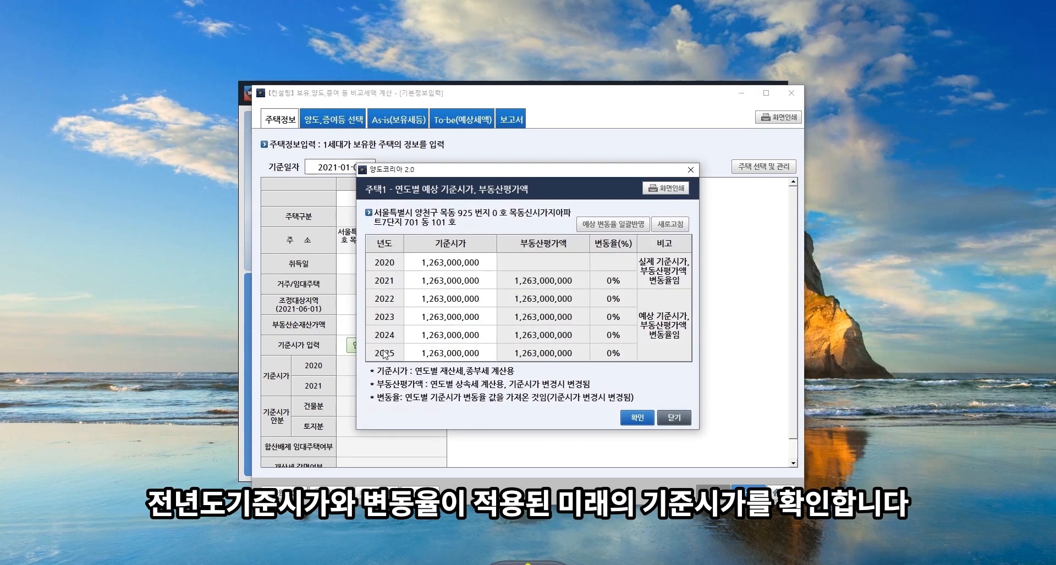
pyautogui.click(638, 419)
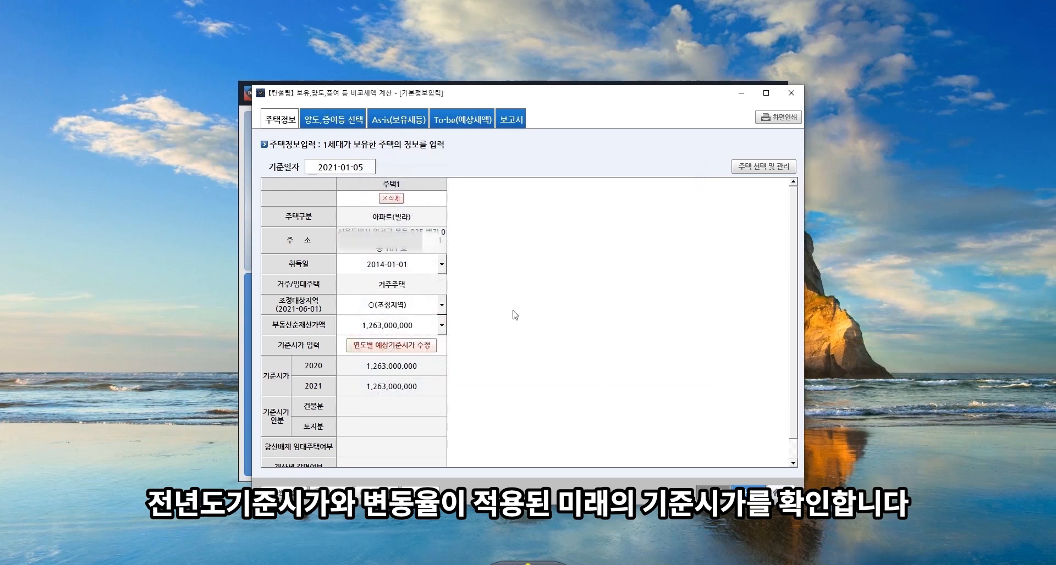
# In the 양도,증여등 선택 section, set the owner's age to 64 and the holding period to 7 years
pyautogui.click(343, 121)
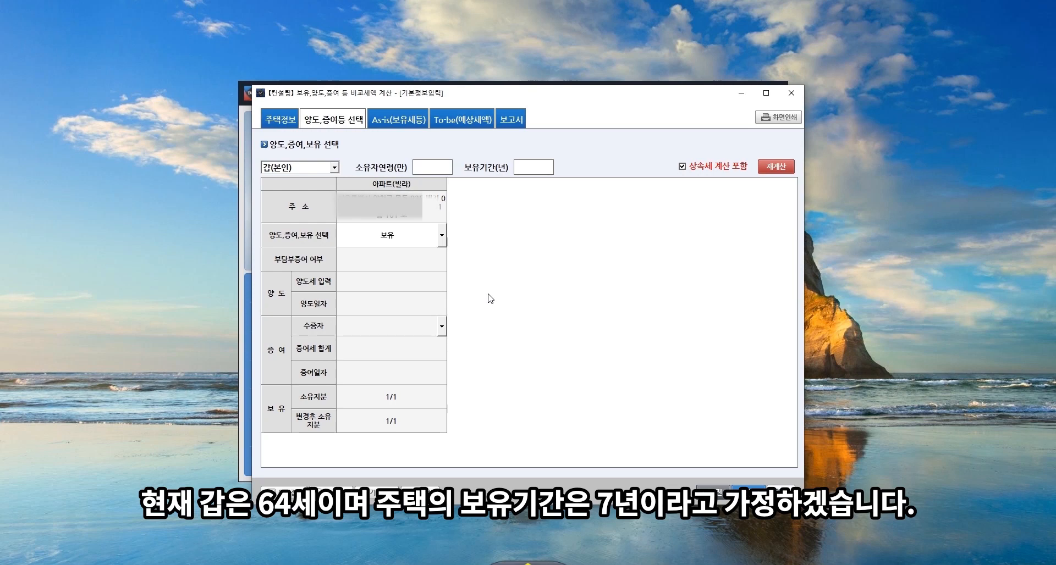
pyautogui.click(422, 165)
pyautogui.write('64')
pyautogui.press('Tab')
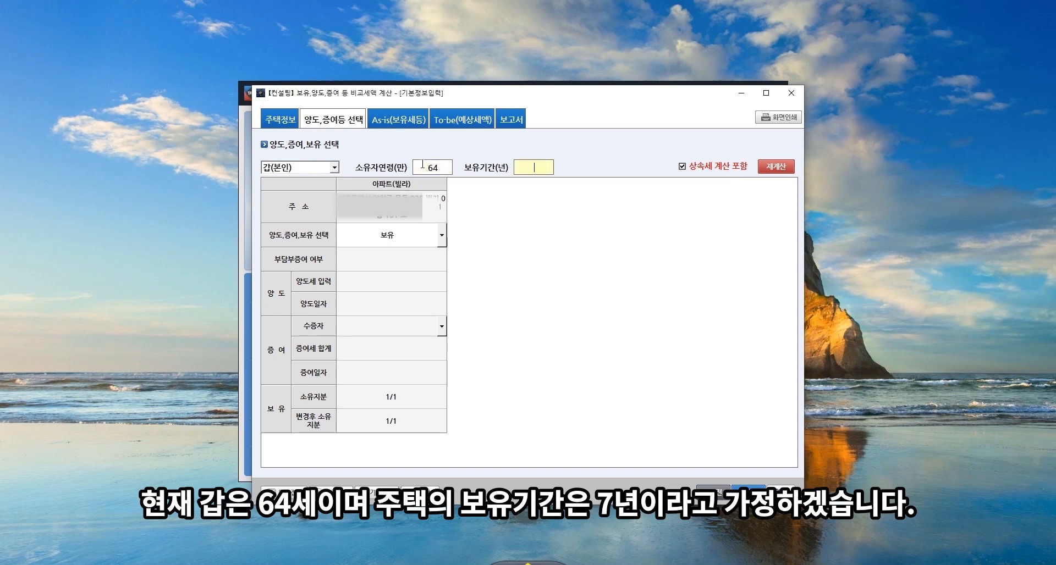
pyautogui.write('7')
pyautogui.press('Tab')
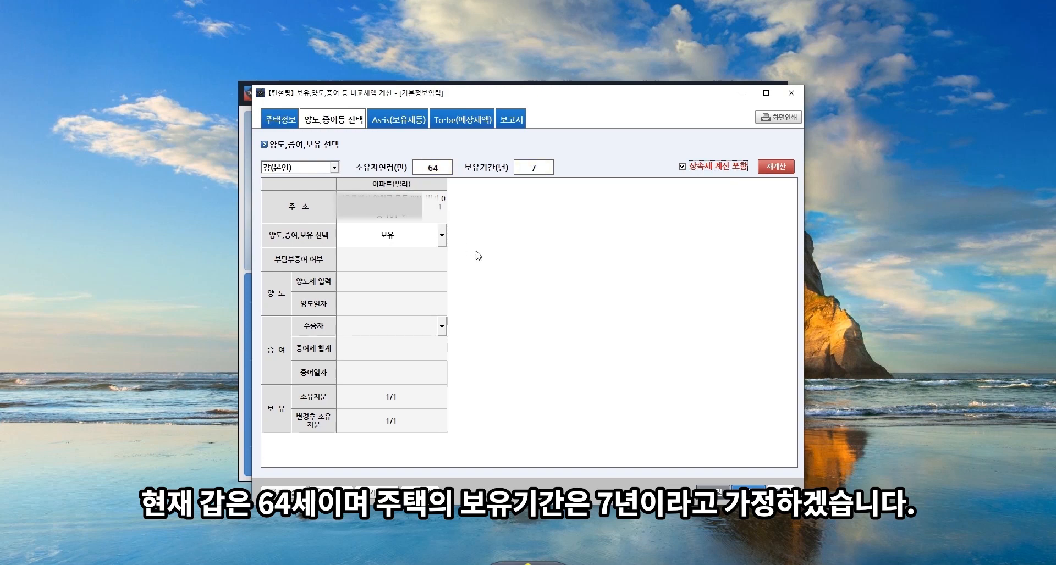
# Choose 증여 in addition to 보유 for the apartment and set the owner's share after the change to 1/2
pyautogui.click(427, 244)
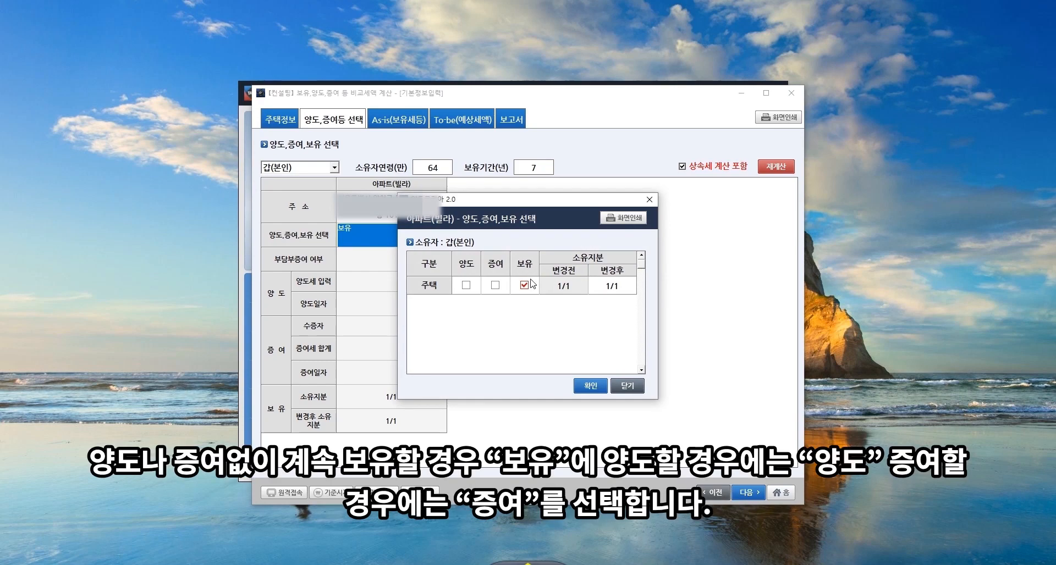
pyautogui.click(495, 286)
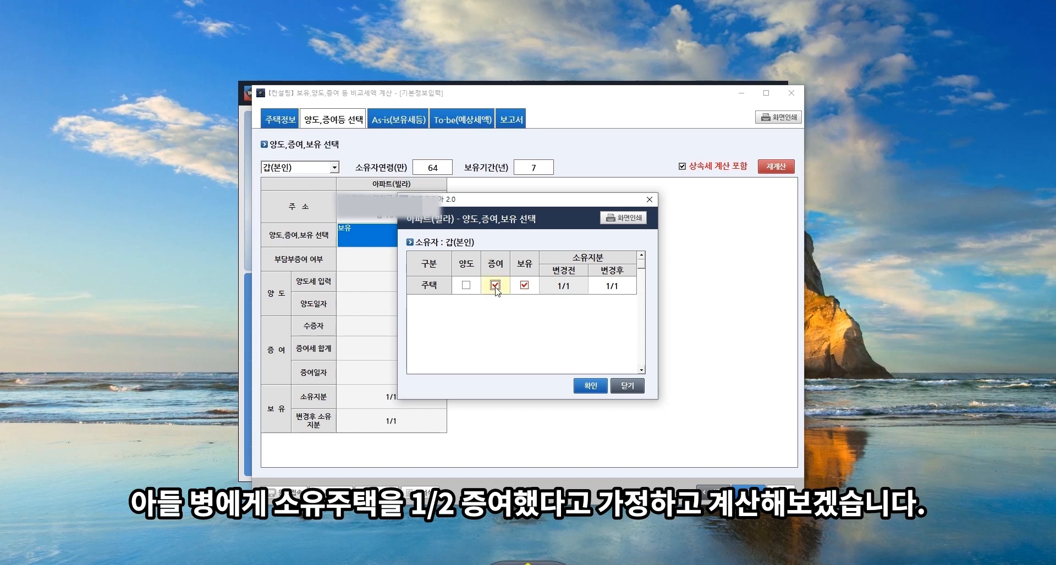
pyautogui.click(616, 287)
pyautogui.write('1/2')
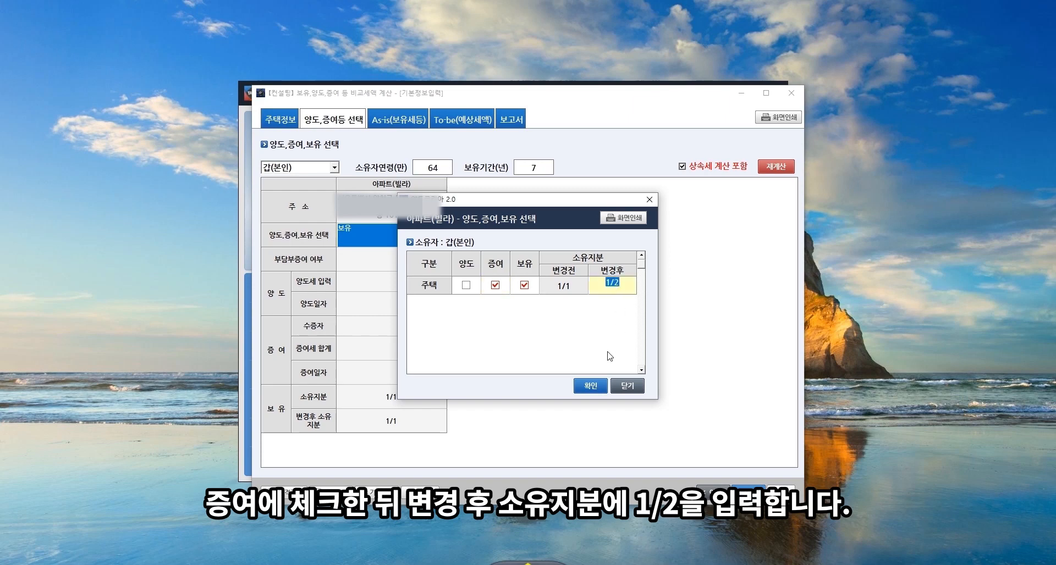
pyautogui.click(591, 386)
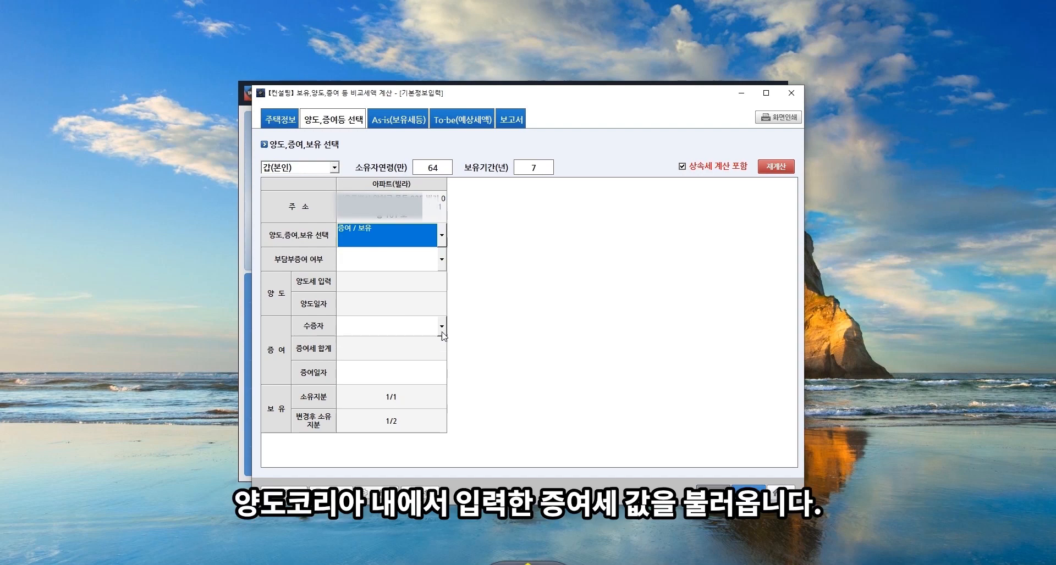
# Register the son as 수증자 with his stored 증여세 calculation and set the 증여일자 to 2021-01-05
pyautogui.click(442, 327)
pyautogui.click(511, 248)
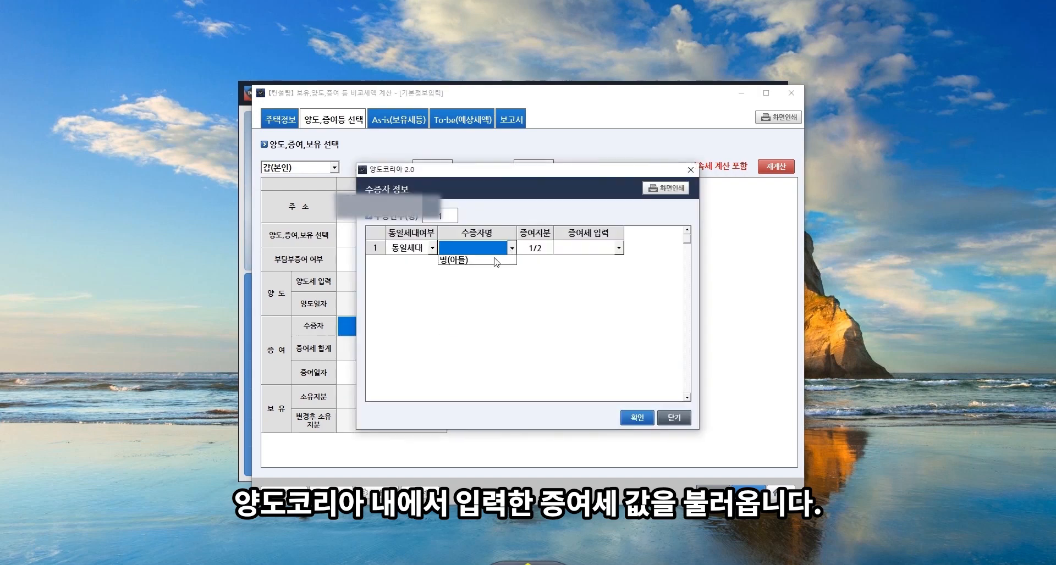
pyautogui.click(499, 260)
pyautogui.click(618, 248)
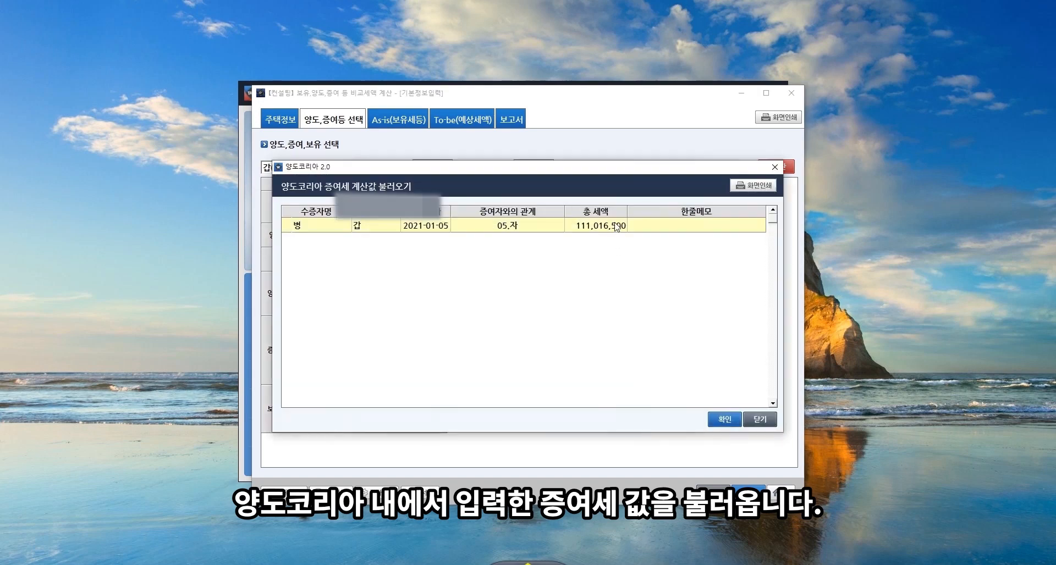
pyautogui.click(730, 421)
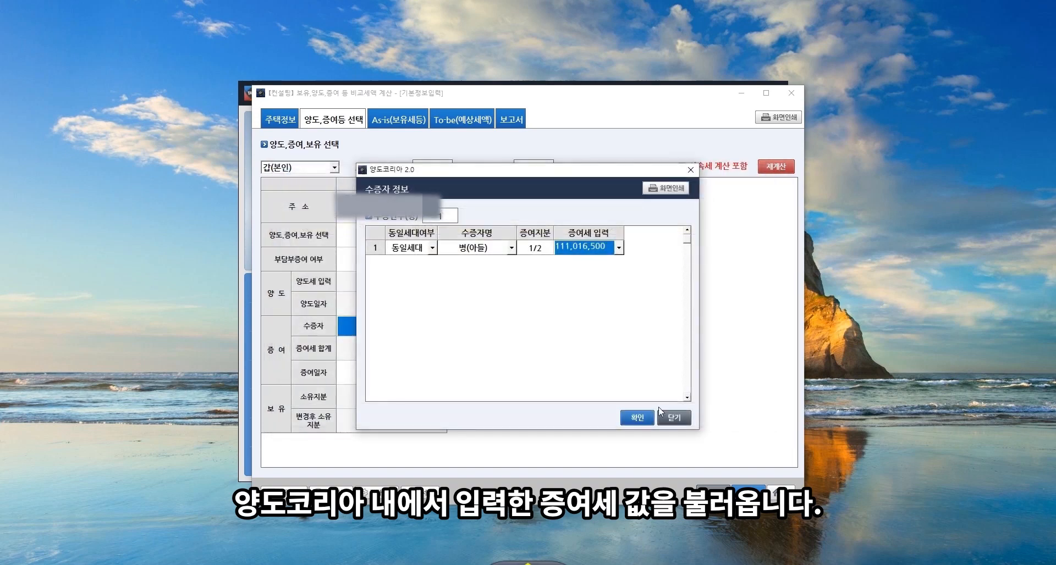
pyautogui.click(647, 421)
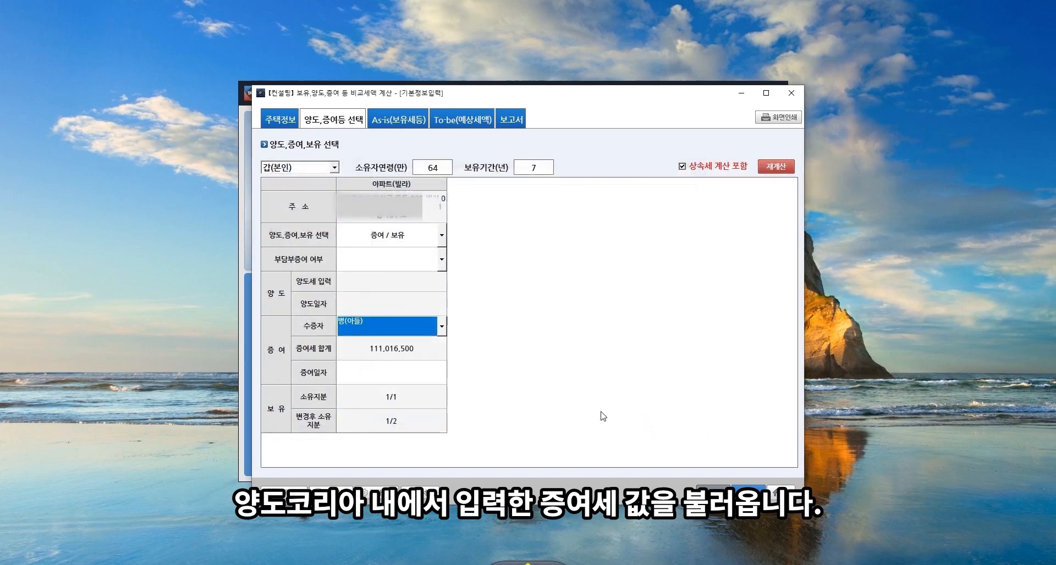
pyautogui.click(419, 371)
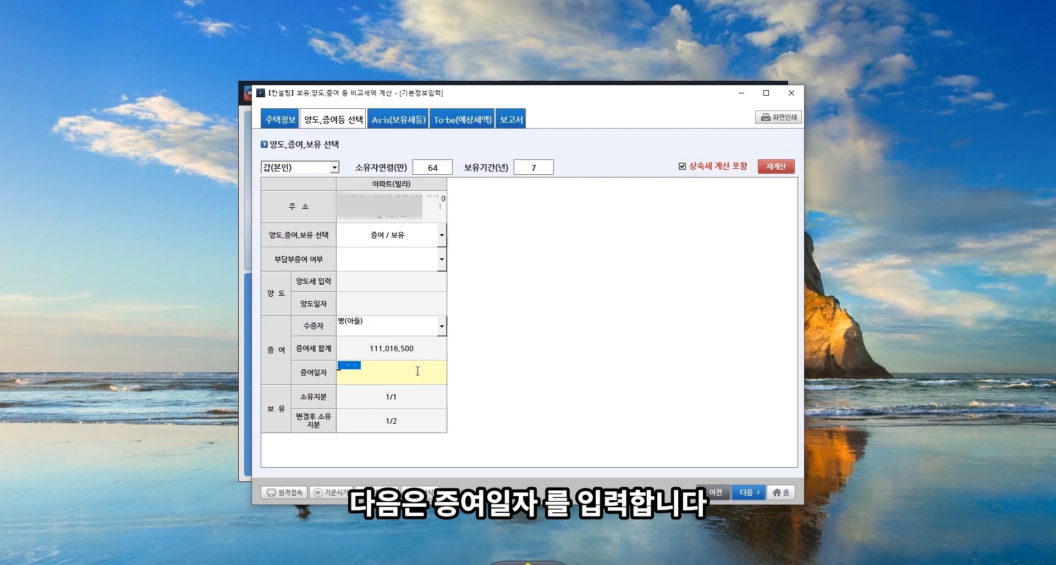
pyautogui.write('20210105')
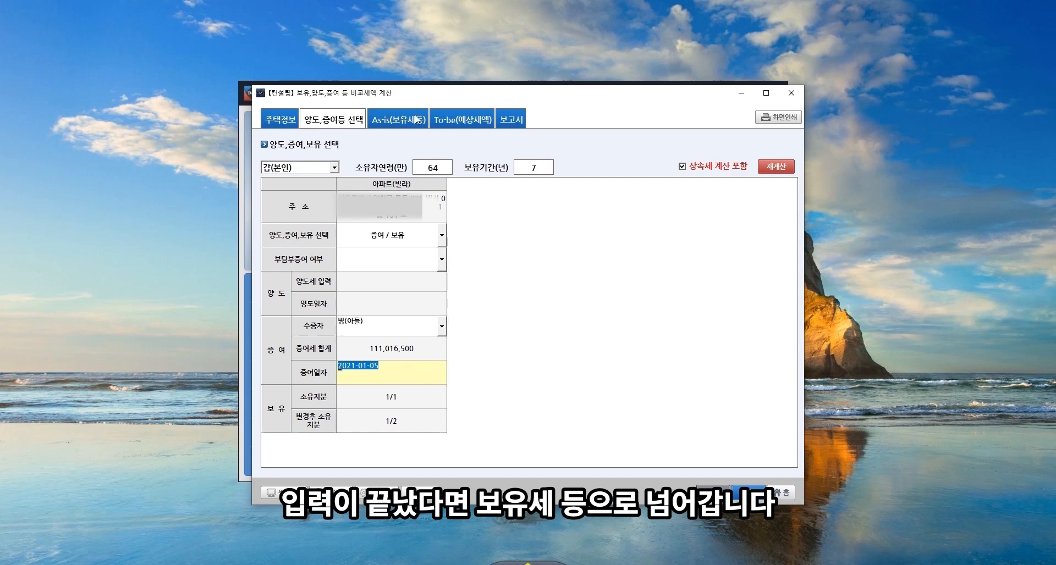
# Review the As-is(보유세등) results for 2021, examining the owner's 재산세 and 종부세 calculation details and the selectable years
pyautogui.click(417, 119)
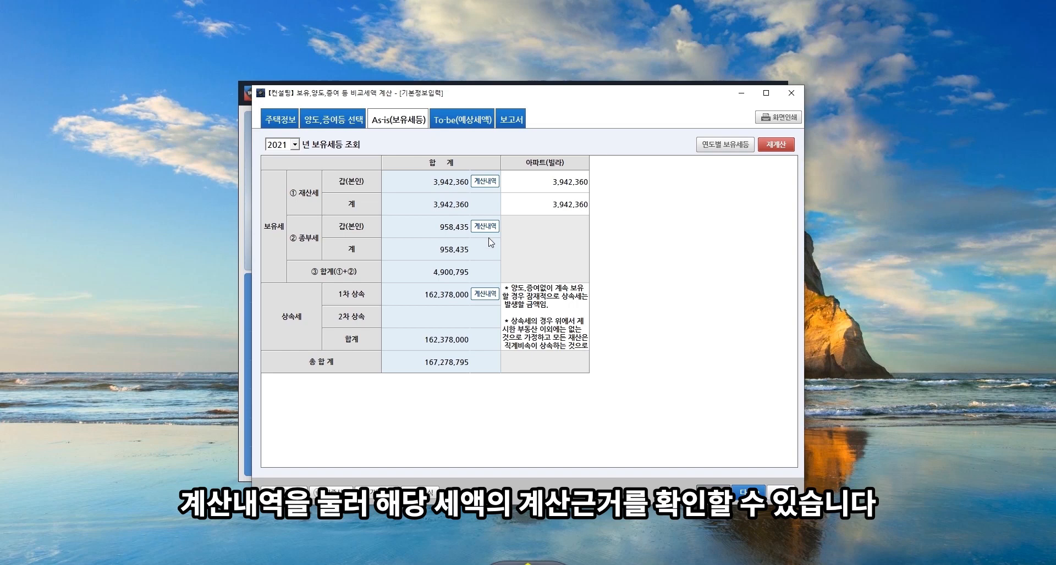
pyautogui.click(484, 181)
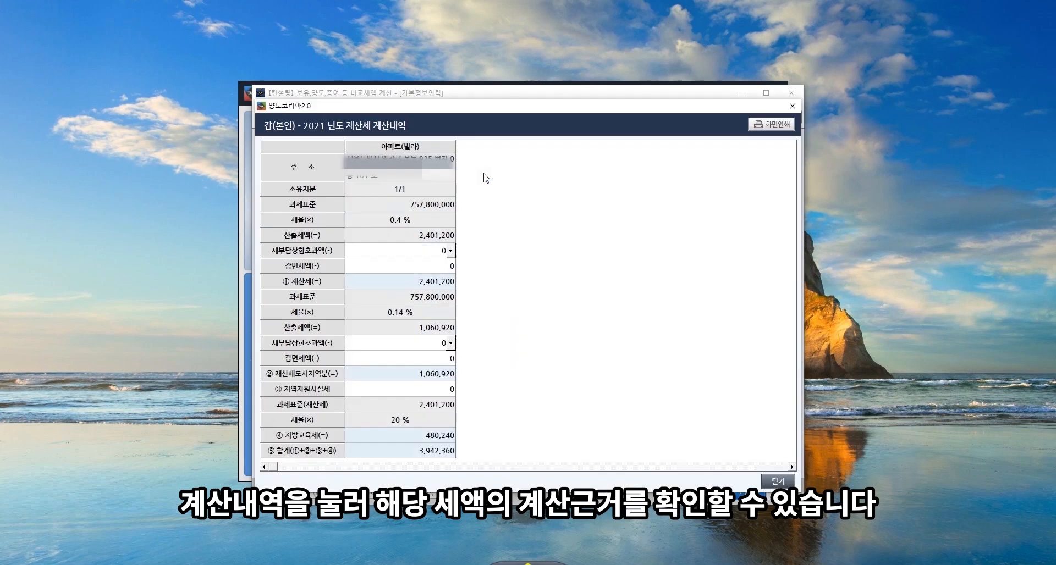
pyautogui.click(793, 109)
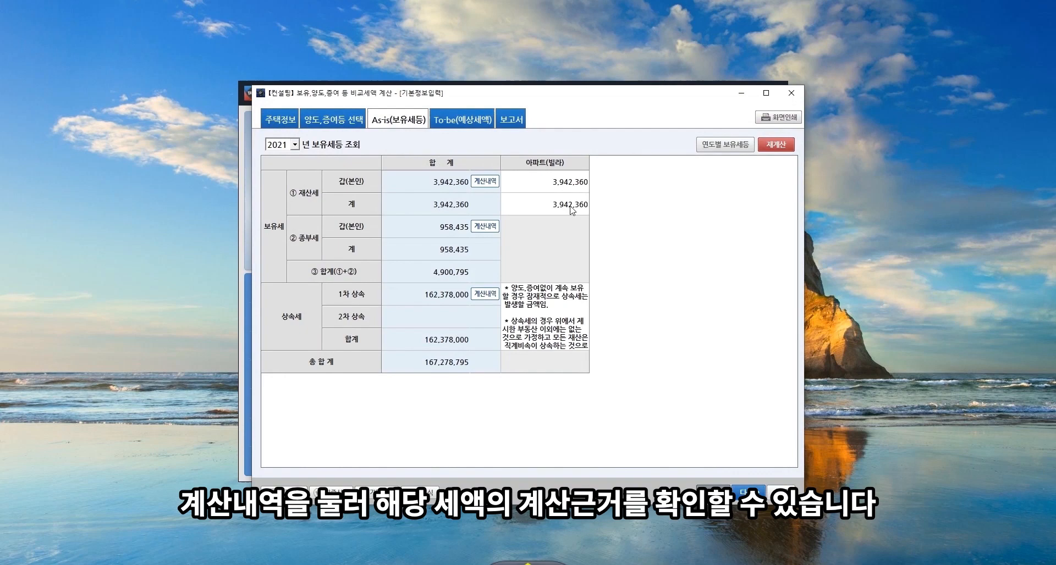
pyautogui.click(488, 228)
pyautogui.click(708, 127)
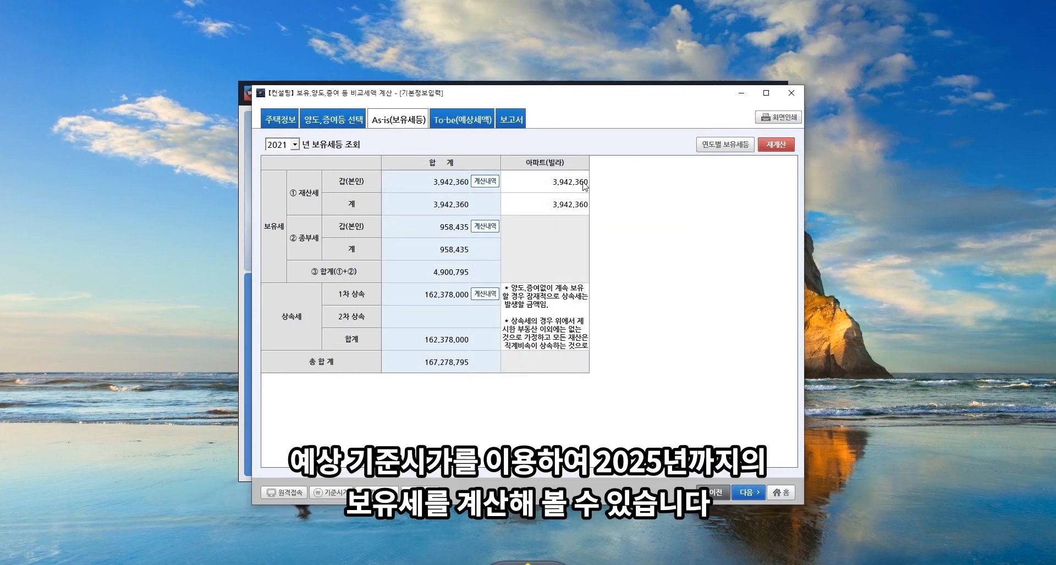
pyautogui.click(295, 145)
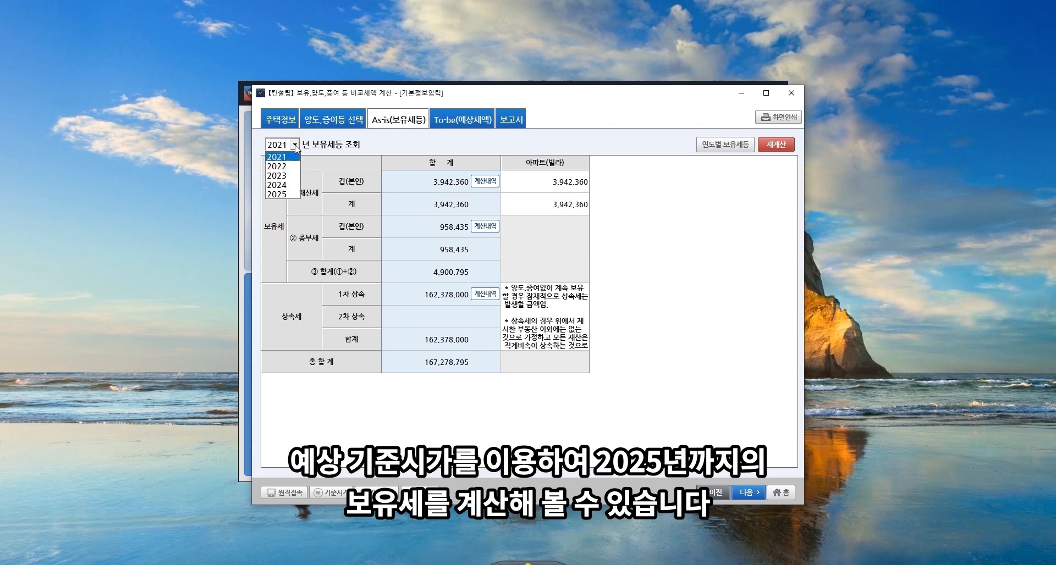
pyautogui.click(296, 147)
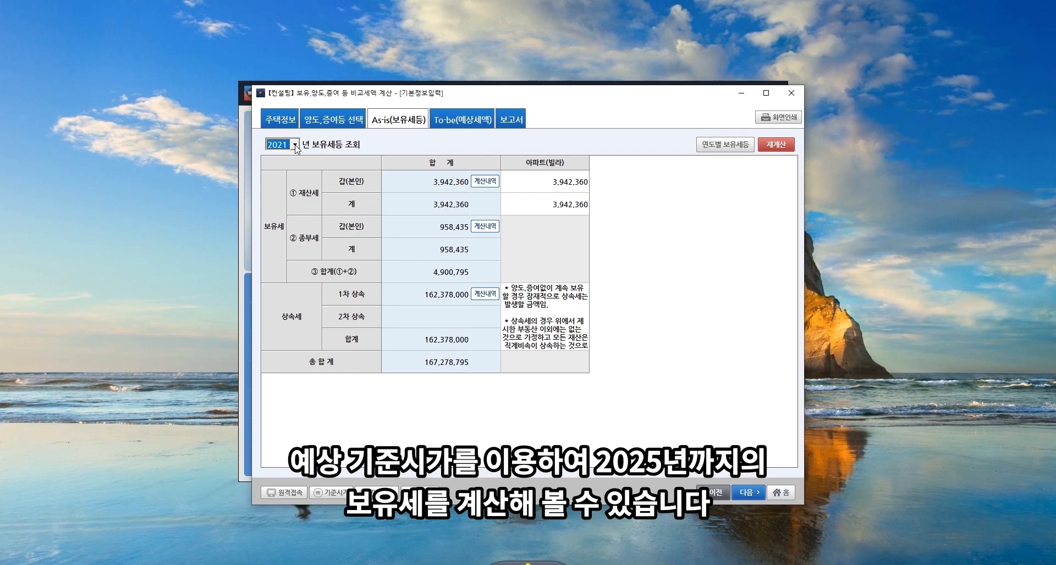
# Review the To-be(예상세액) results for 2021 and examine the son's 증여세 calculation details
pyautogui.click(472, 125)
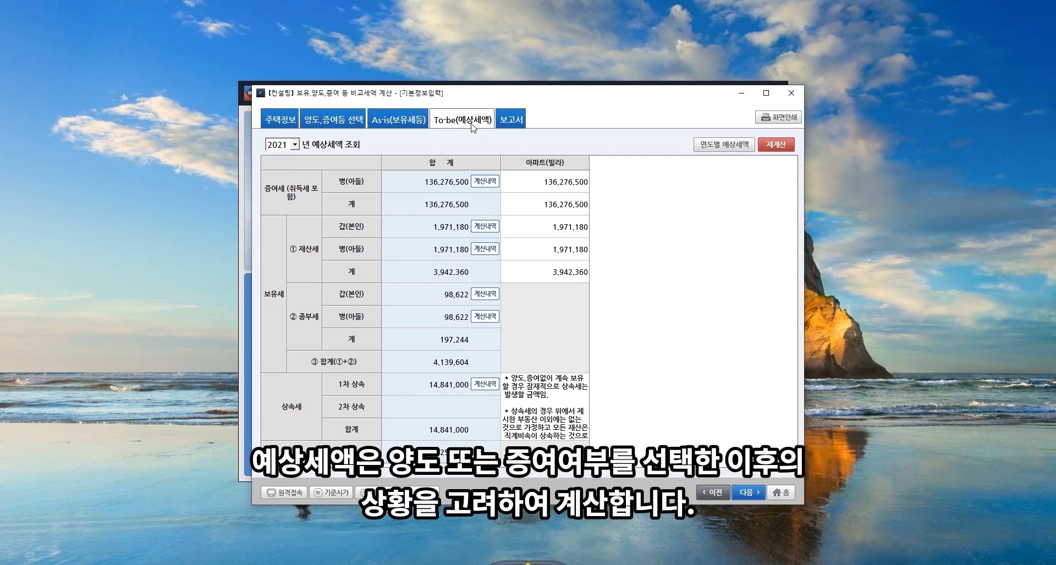
pyautogui.click(486, 183)
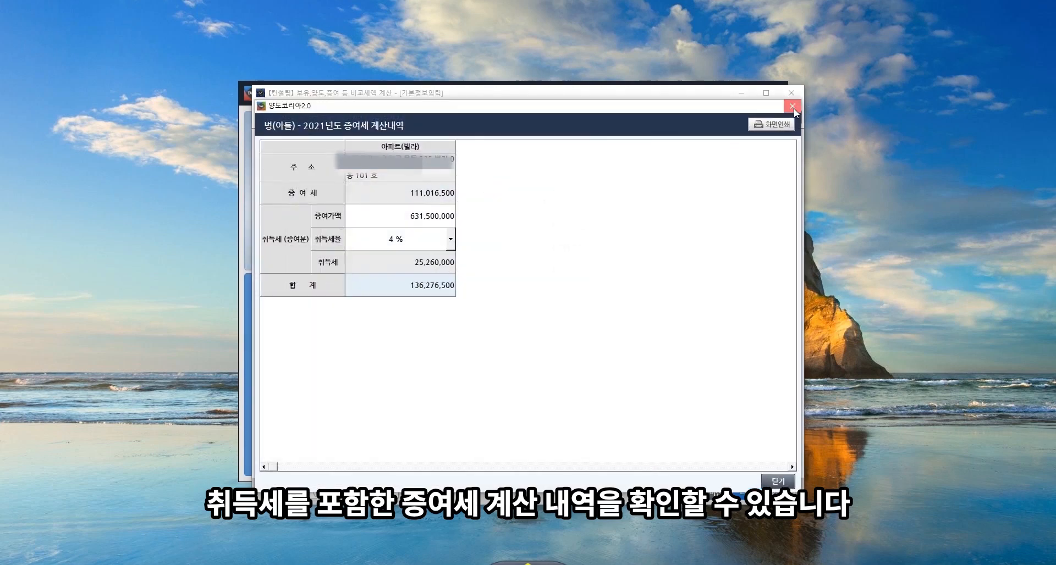
pyautogui.click(792, 107)
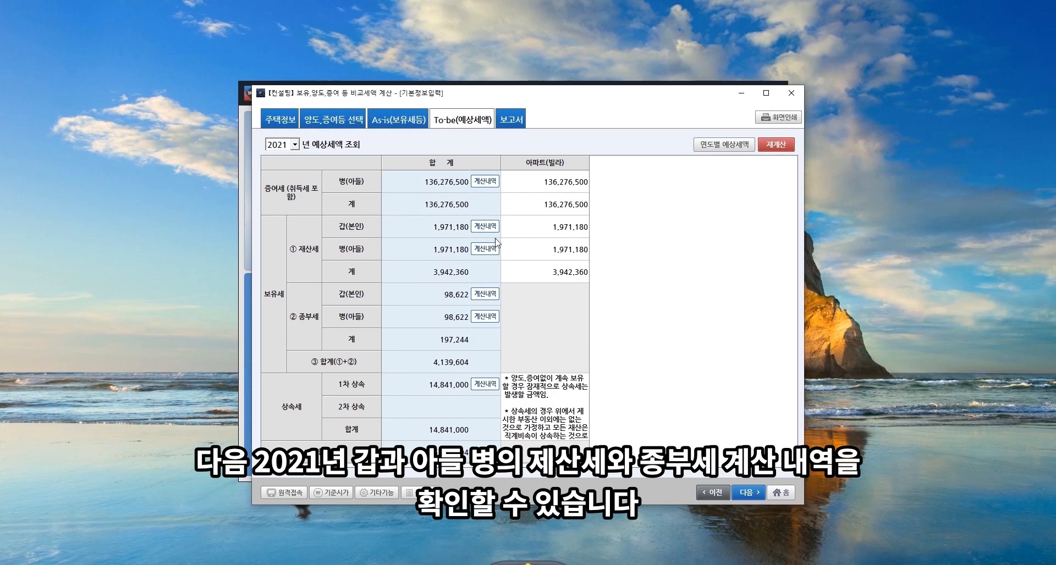
# Examine the 2021 재산세 and 종부세 calculation details of both the owner and the son in the expected taxes
pyautogui.click(486, 226)
pyautogui.click(792, 106)
pyautogui.click(490, 250)
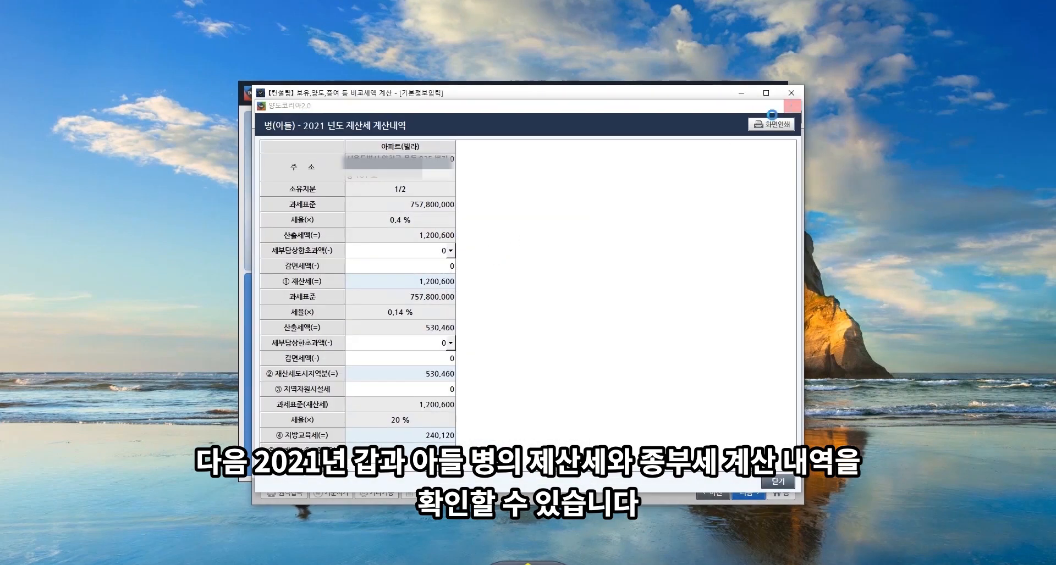
pyautogui.click(793, 106)
pyautogui.click(487, 292)
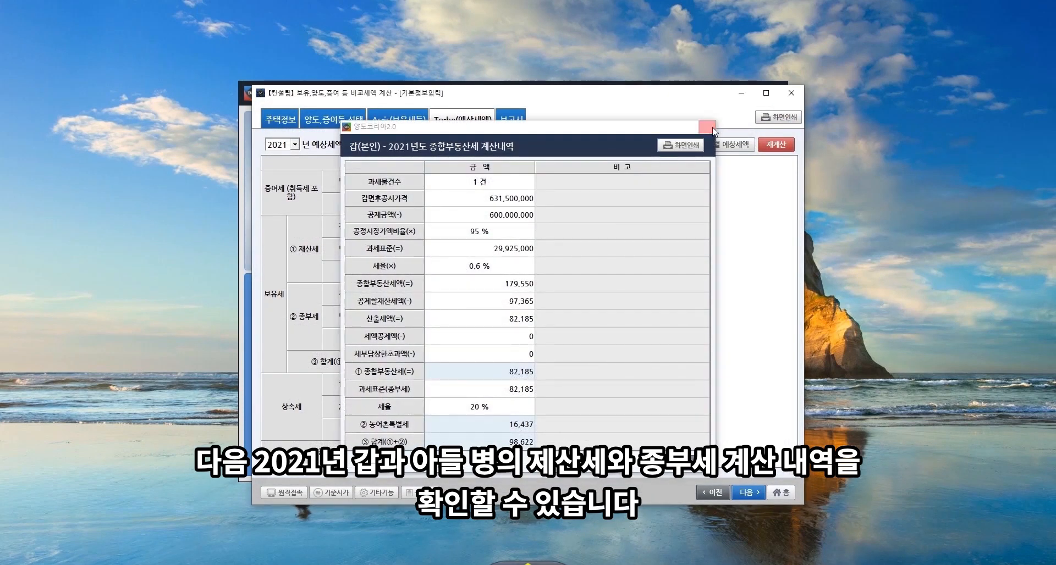
pyautogui.click(708, 128)
pyautogui.click(494, 318)
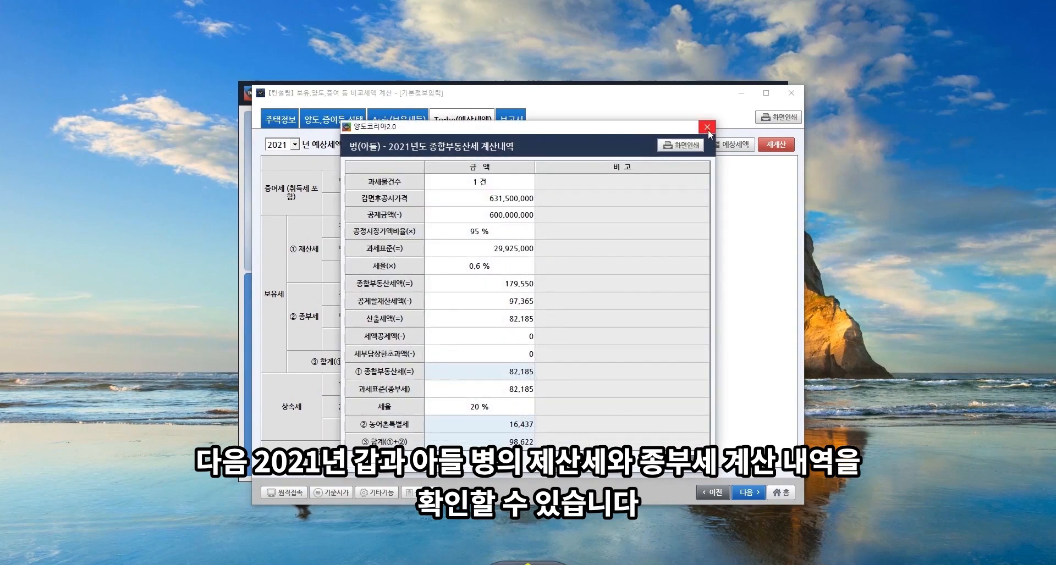
pyautogui.click(707, 128)
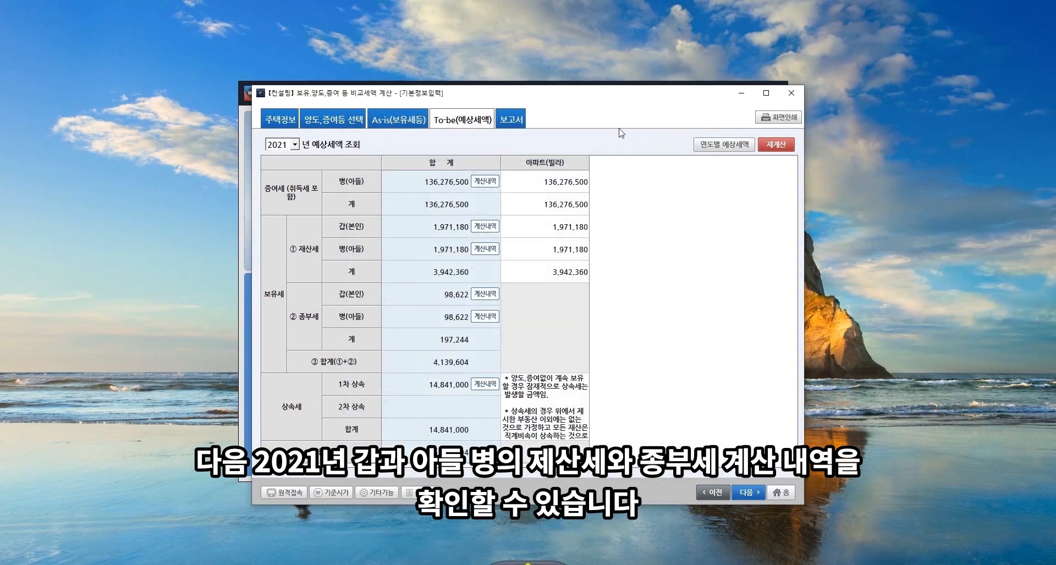
# Generate the consulting report from the yearly As-is and To-be tax comparison and look through it
pyautogui.click(510, 122)
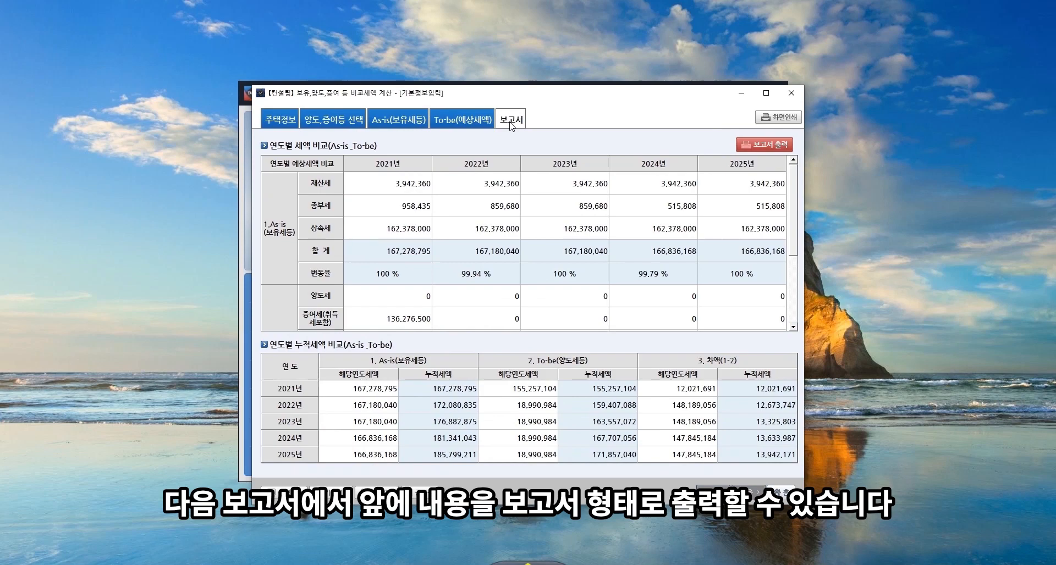
pyautogui.click(761, 146)
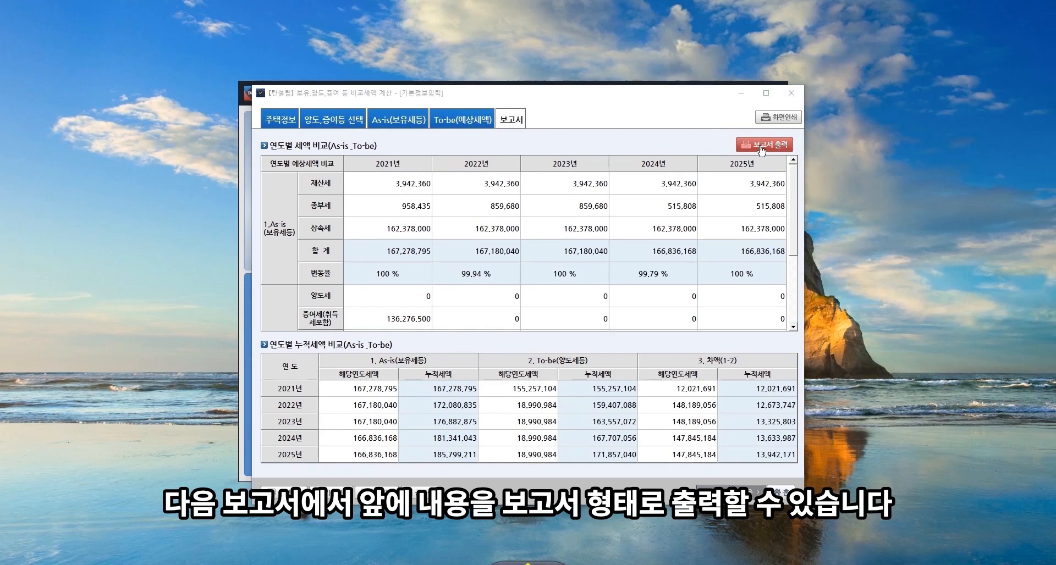
pyautogui.click(683, 262)
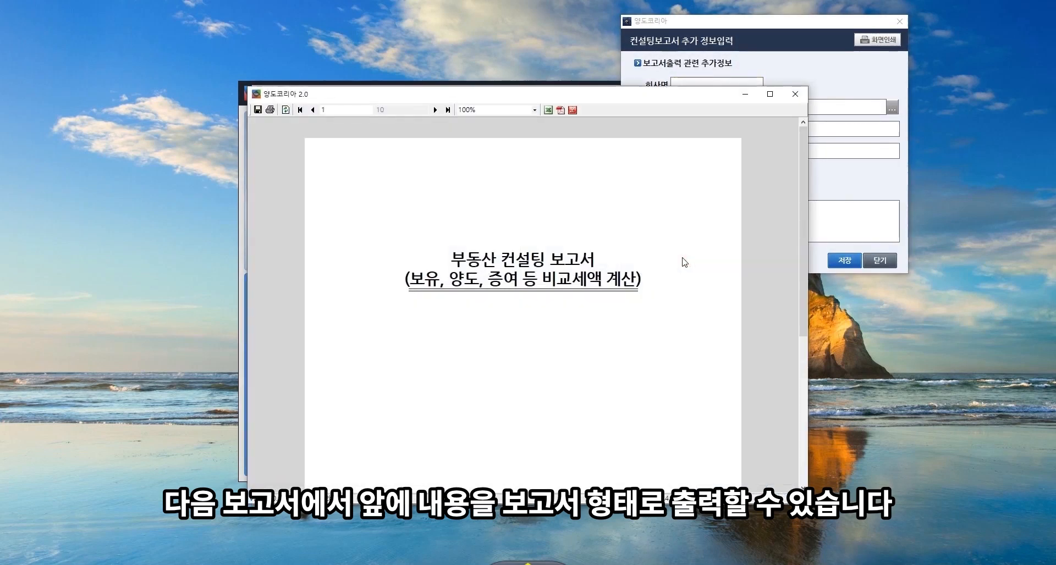
pyautogui.scroll(-4, 644, 301)
pyautogui.scroll(-1, 648, 301)
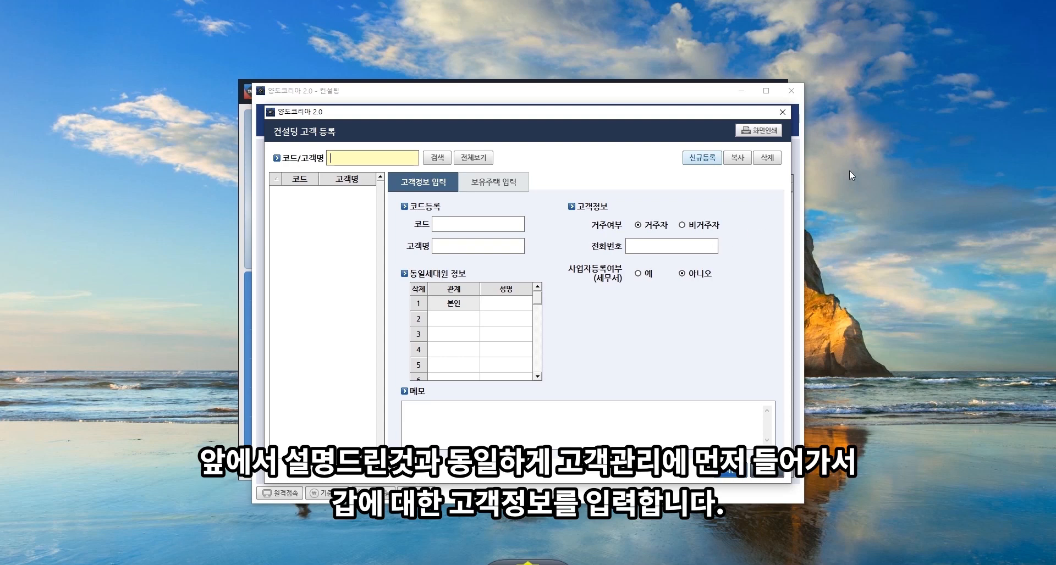
# Start a new consulting customer registration, enter the customer's name and set 사업자등록여부(세무서) to 예
pyautogui.click(702, 158)
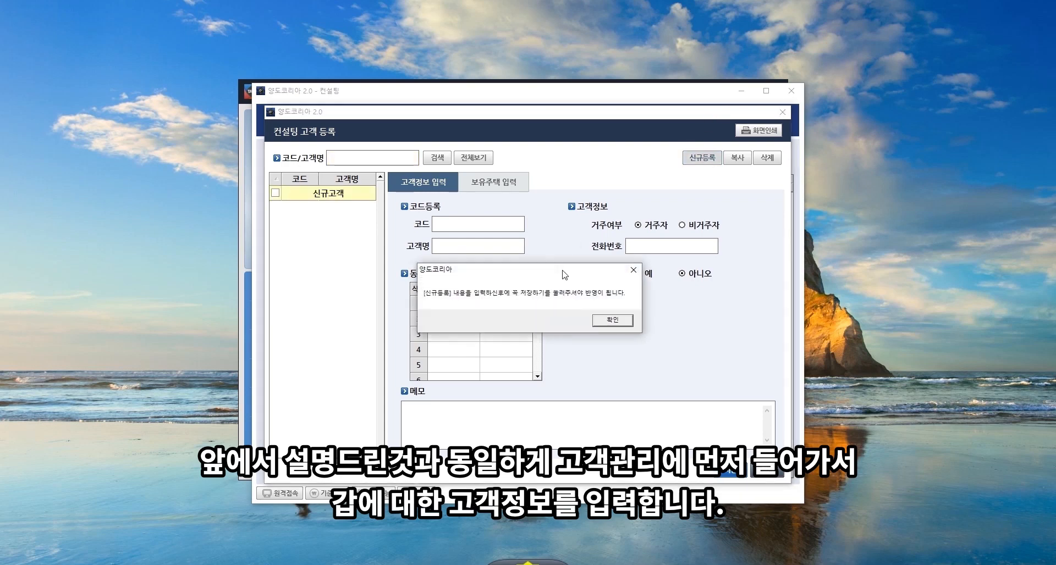
pyautogui.click(617, 324)
pyautogui.write('갑')
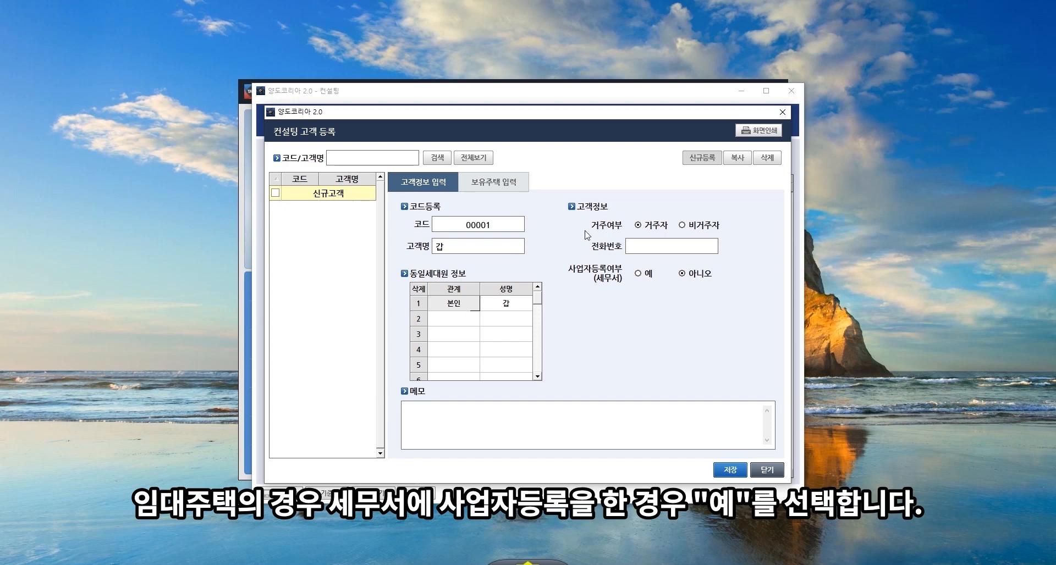
pyautogui.click(647, 274)
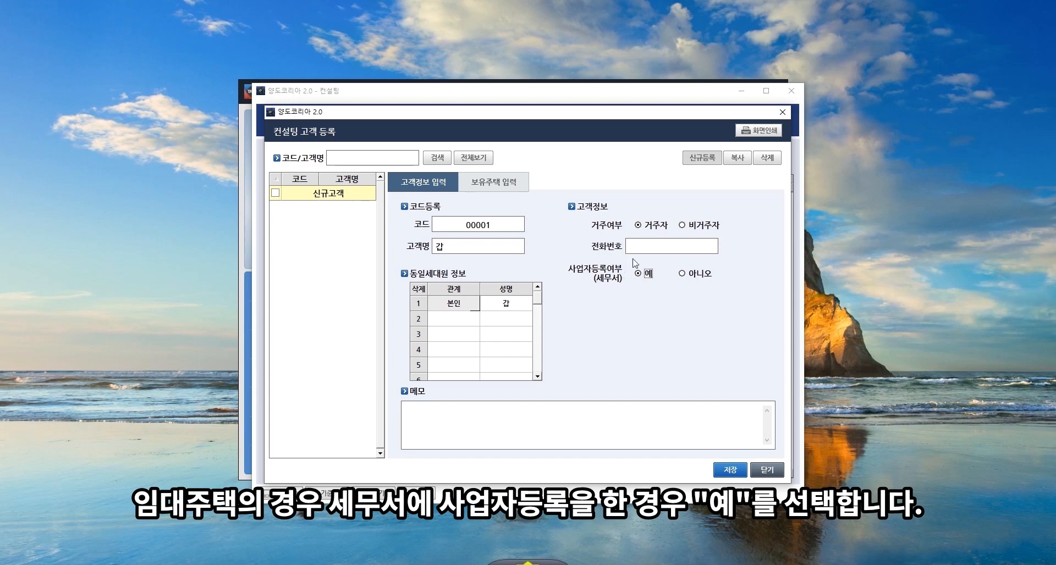
# Add an 아파트(빌라) as the customer's first owned home and fill in its address from the address search
pyautogui.click(517, 193)
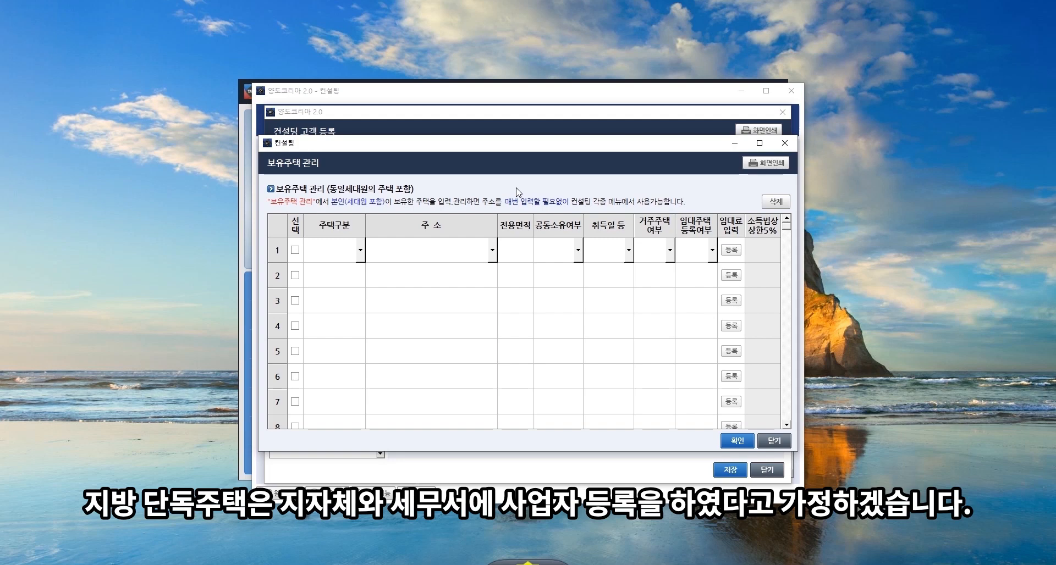
pyautogui.click(351, 257)
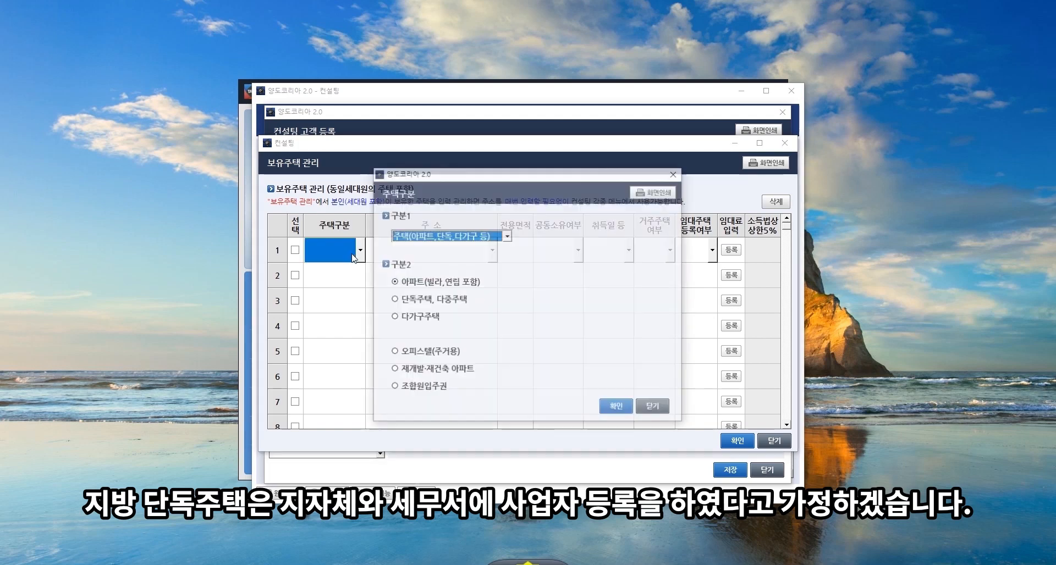
pyautogui.click(616, 412)
pyautogui.click(493, 250)
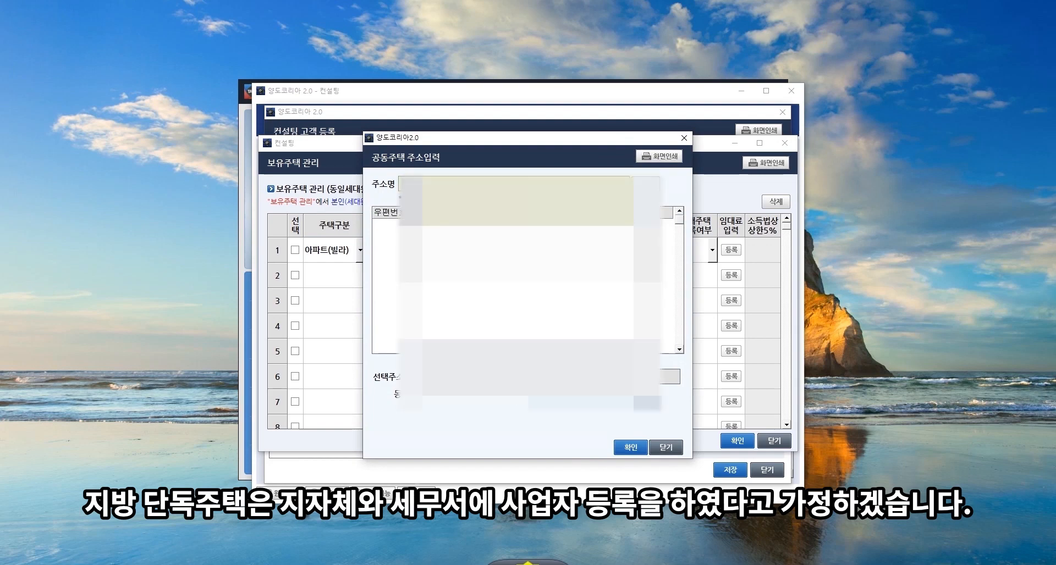
pyautogui.press('Return')
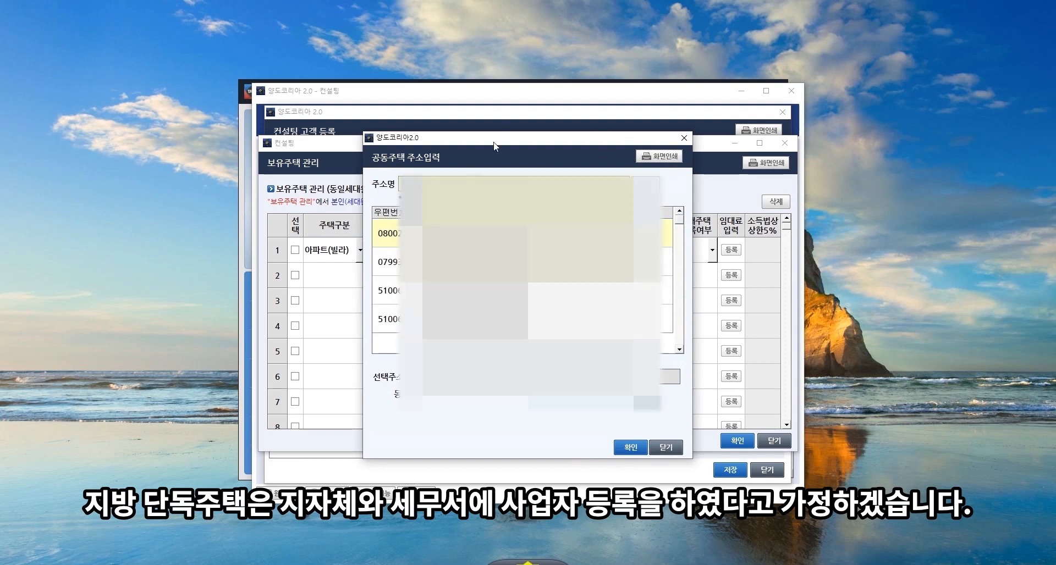
pyautogui.click(622, 446)
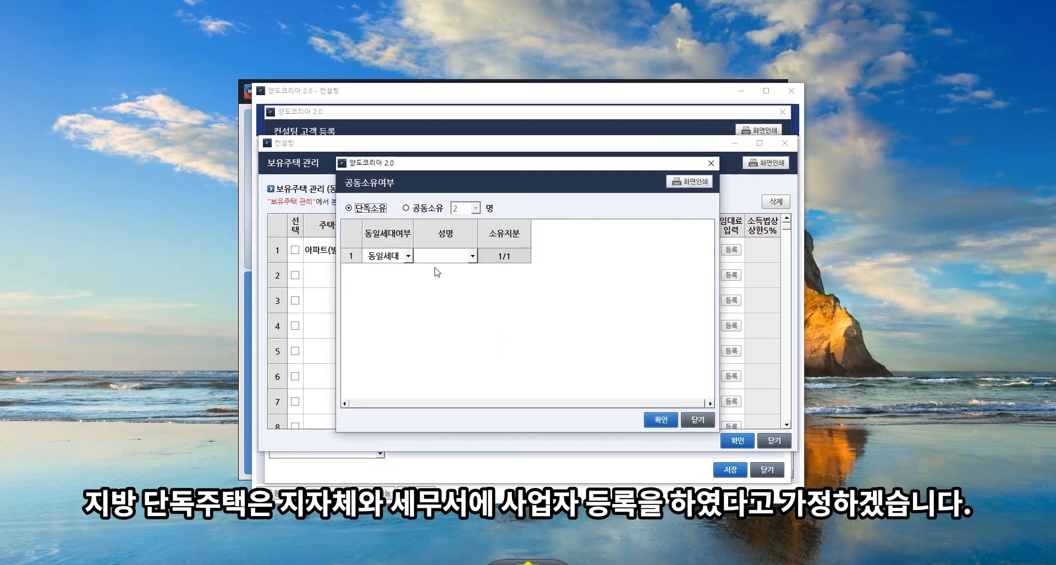
# Set the apartment's ownership to 단독소유 with the customer as the sole owner
pyautogui.click(456, 261)
pyautogui.click(443, 268)
pyautogui.click(663, 425)
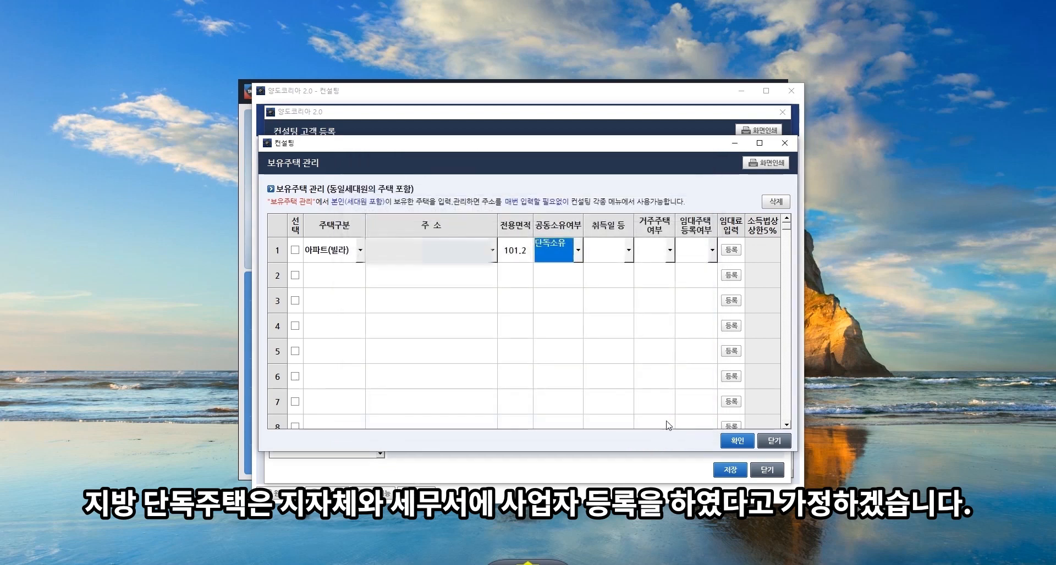
# Record the apartment's acquisition date as 2014-01-01 for the sole owner and mark the apartment as 거주주택
pyautogui.click(619, 252)
pyautogui.click(325, 252)
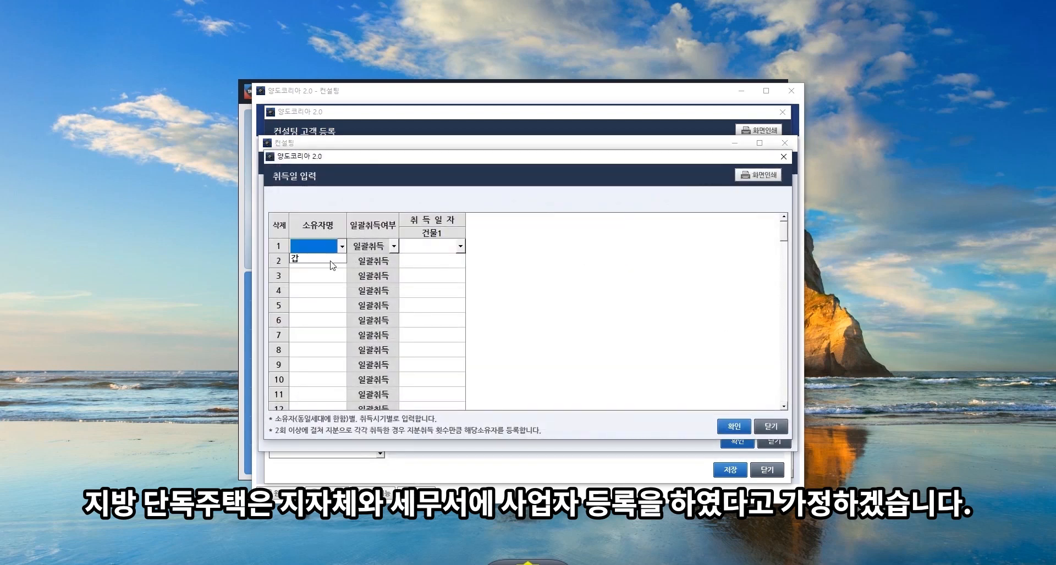
pyautogui.click(332, 260)
pyautogui.click(428, 248)
pyautogui.write('2014-04')
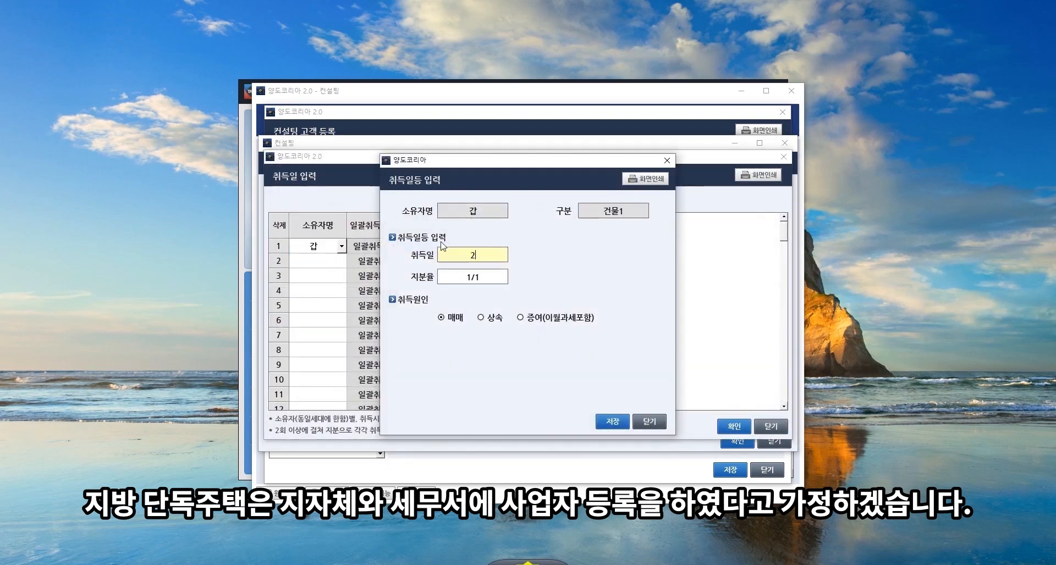
pyautogui.press('BackSpace')
pyautogui.press('BackSpace')
pyautogui.write('1-01')
pyautogui.press('Return')
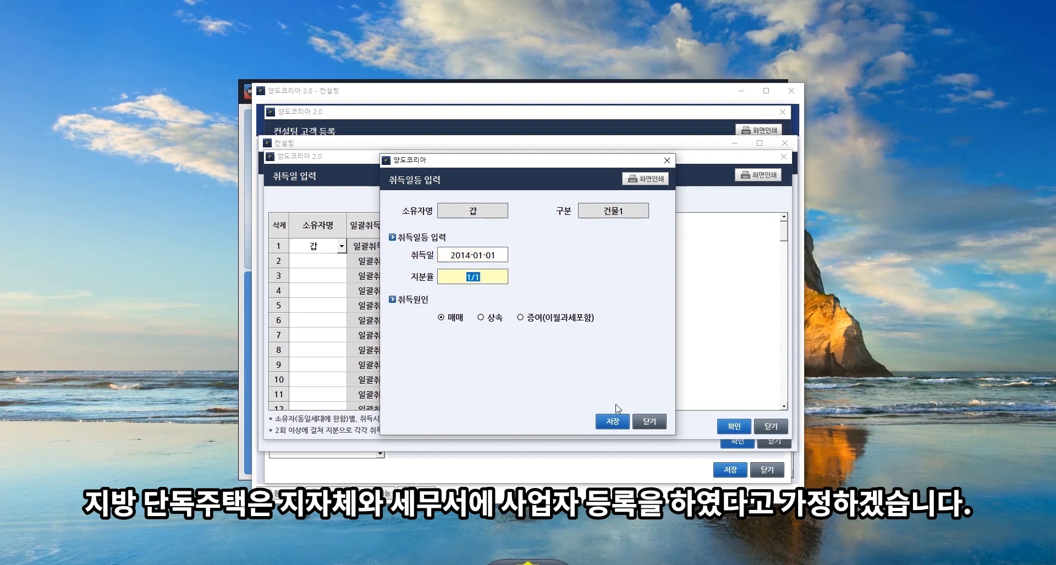
pyautogui.click(619, 422)
pyautogui.click(727, 425)
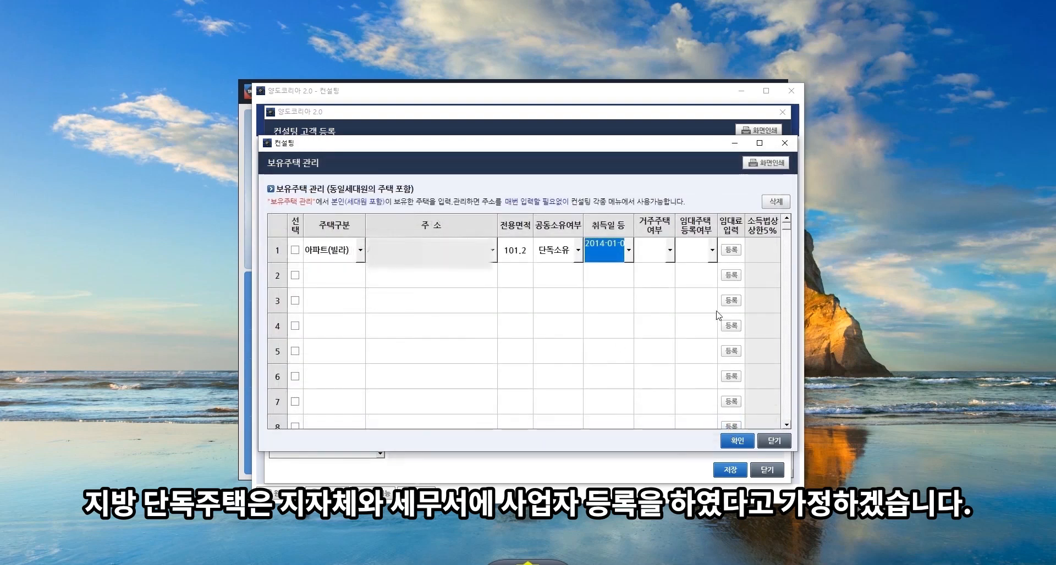
pyautogui.click(662, 252)
pyautogui.click(652, 272)
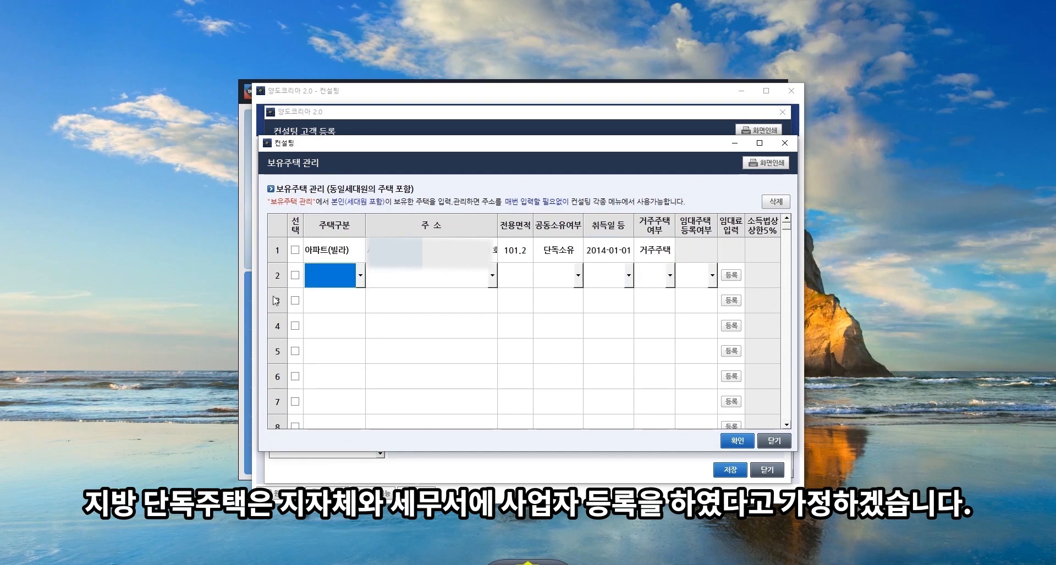
# Add a 단독주택, 다중주택 as the customer's second owned home and fill in its address from the address search
pyautogui.click(343, 276)
pyautogui.click(413, 300)
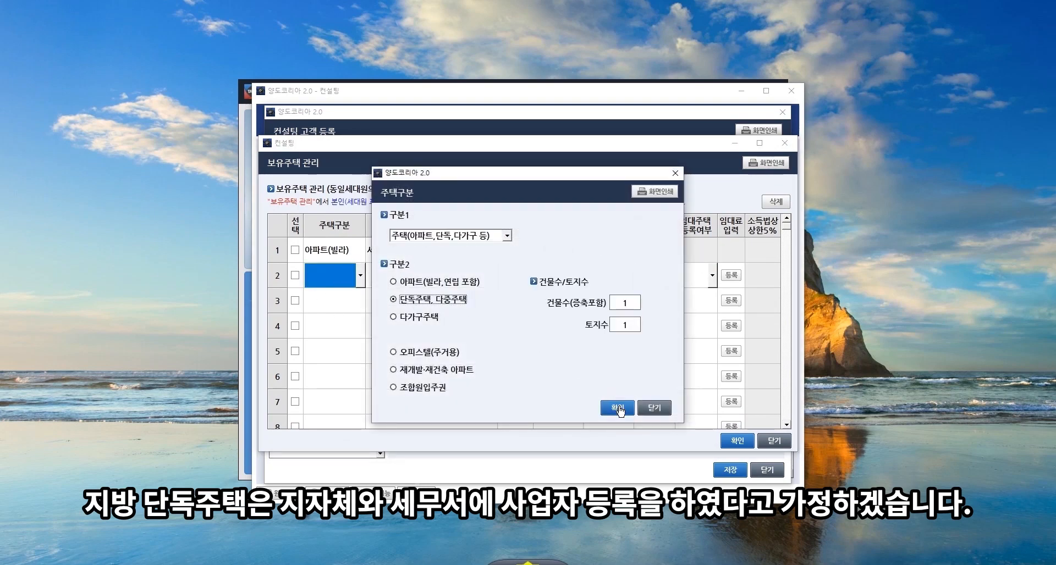
pyautogui.click(615, 405)
pyautogui.click(444, 276)
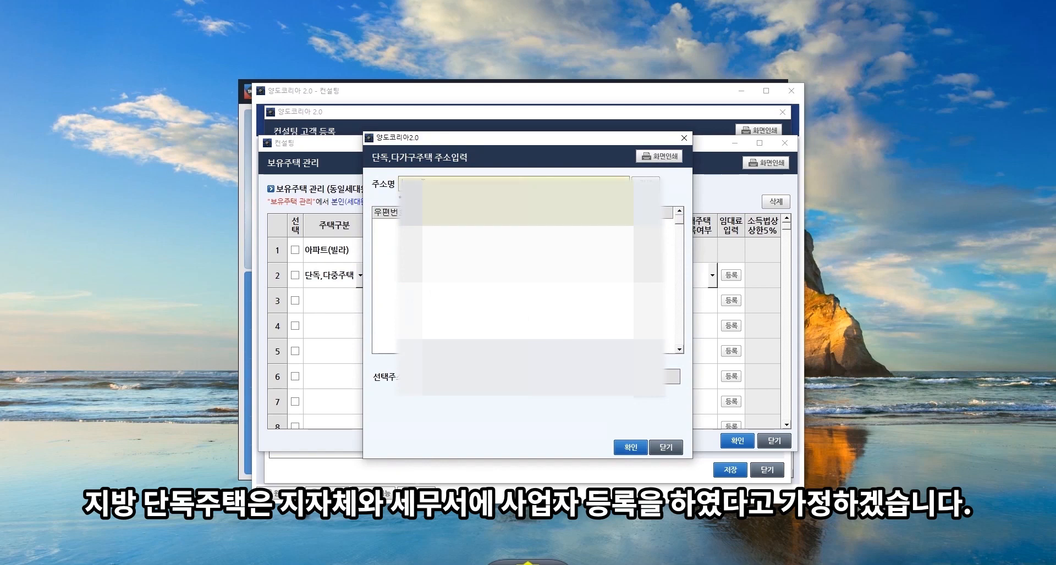
pyautogui.write('강원도 원주')
pyautogui.press('Return')
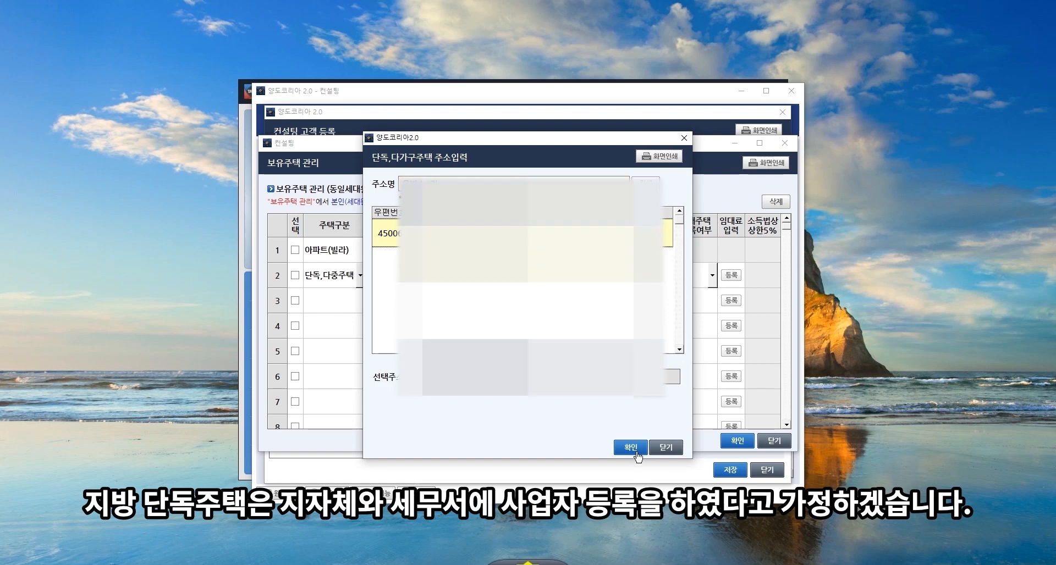
pyautogui.click(630, 448)
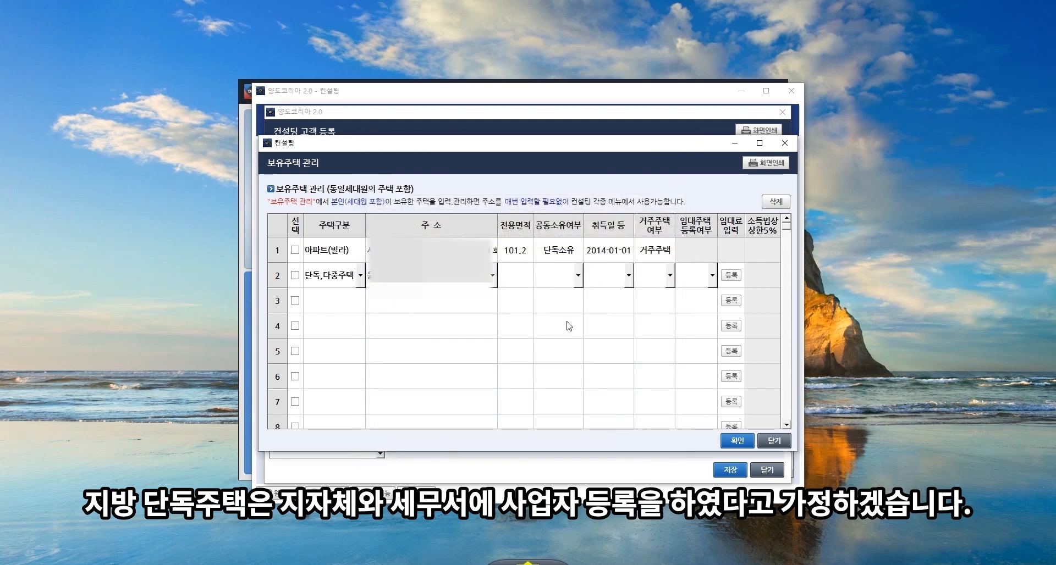
# Set the detached house's ownership to 단독소유 with the customer as the 동일세대 sole owner
pyautogui.click(577, 278)
pyautogui.click(427, 254)
pyautogui.click(427, 255)
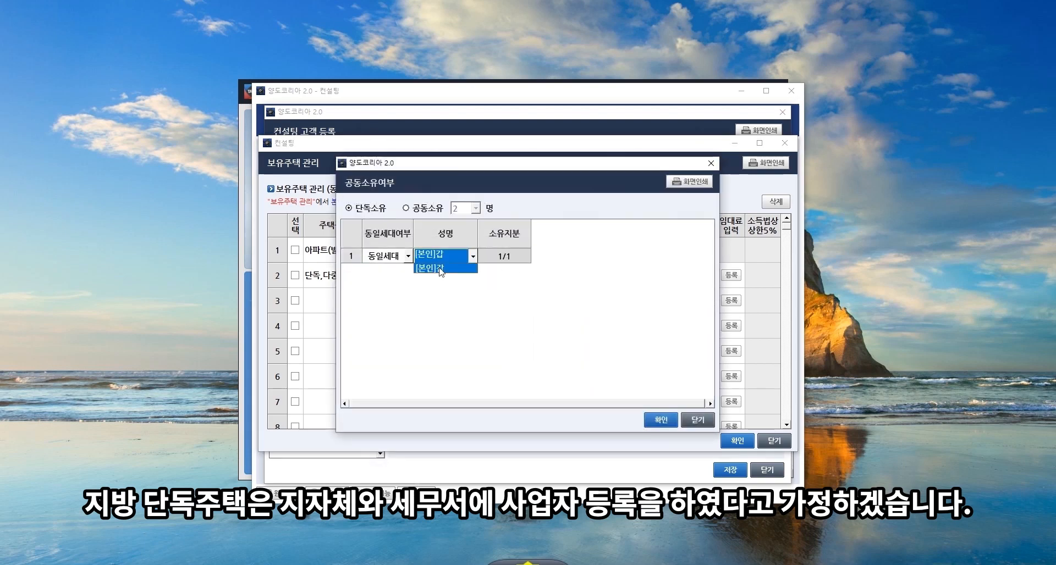
pyautogui.click(434, 266)
pyautogui.click(669, 424)
# Record the detached house's acquisition for its owner as 일괄취득 with the acquisition date 2014-01-01
pyautogui.click(622, 283)
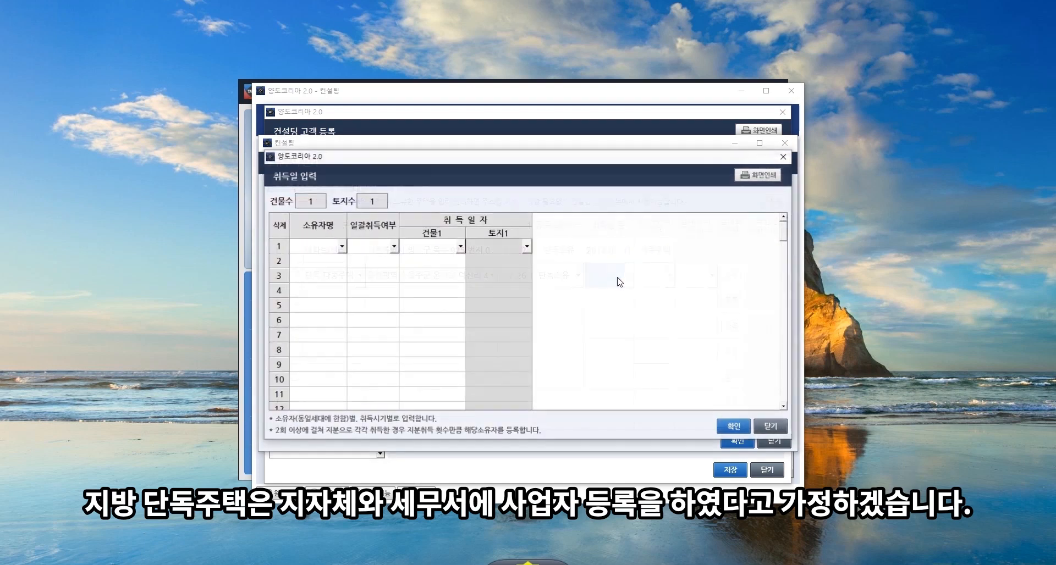
pyautogui.click(341, 246)
pyautogui.click(328, 262)
pyautogui.click(384, 246)
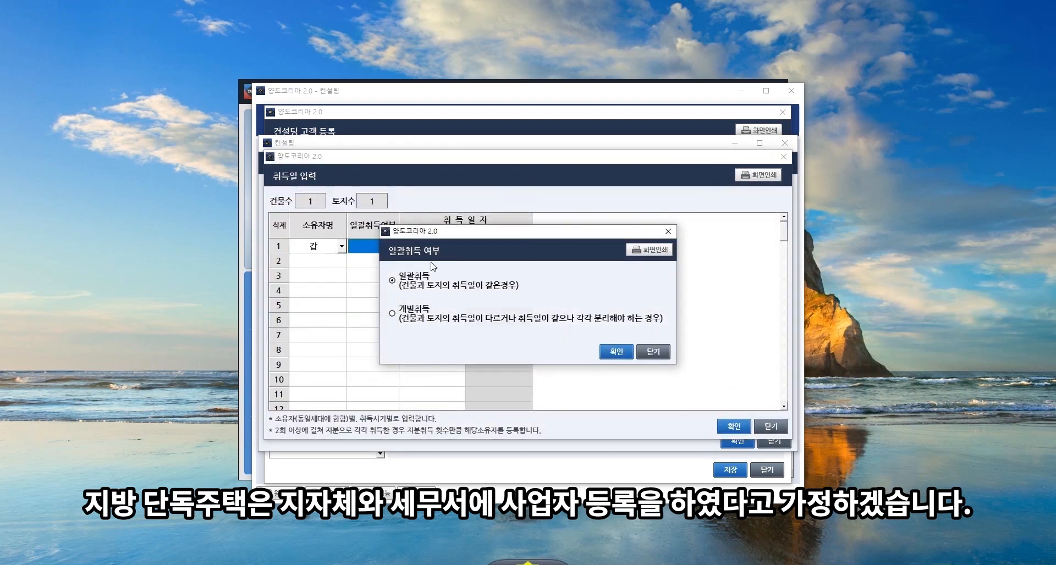
pyautogui.click(600, 354)
pyautogui.click(440, 247)
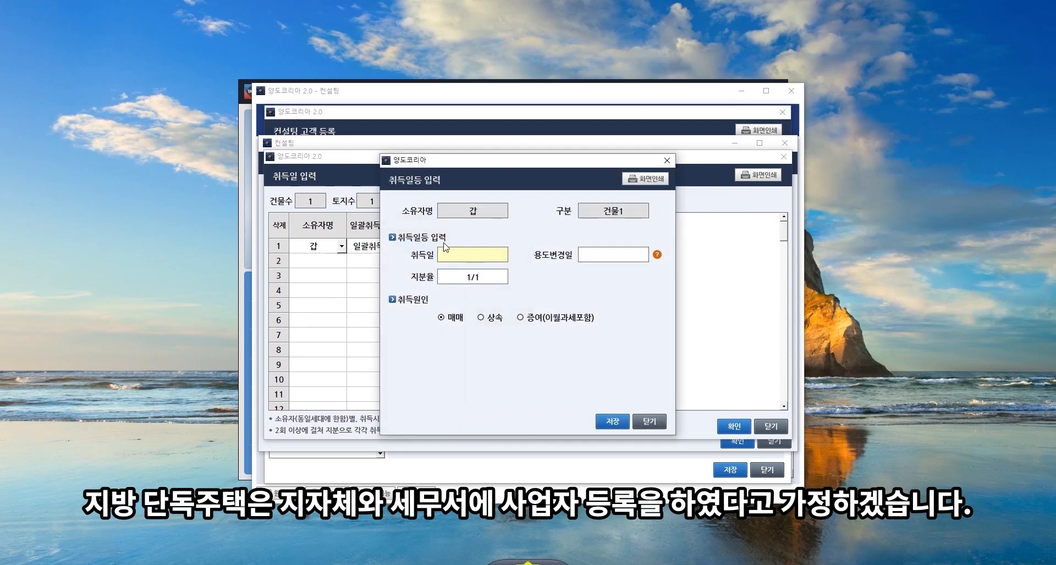
pyautogui.write('2014-01-01')
pyautogui.press('Tab')
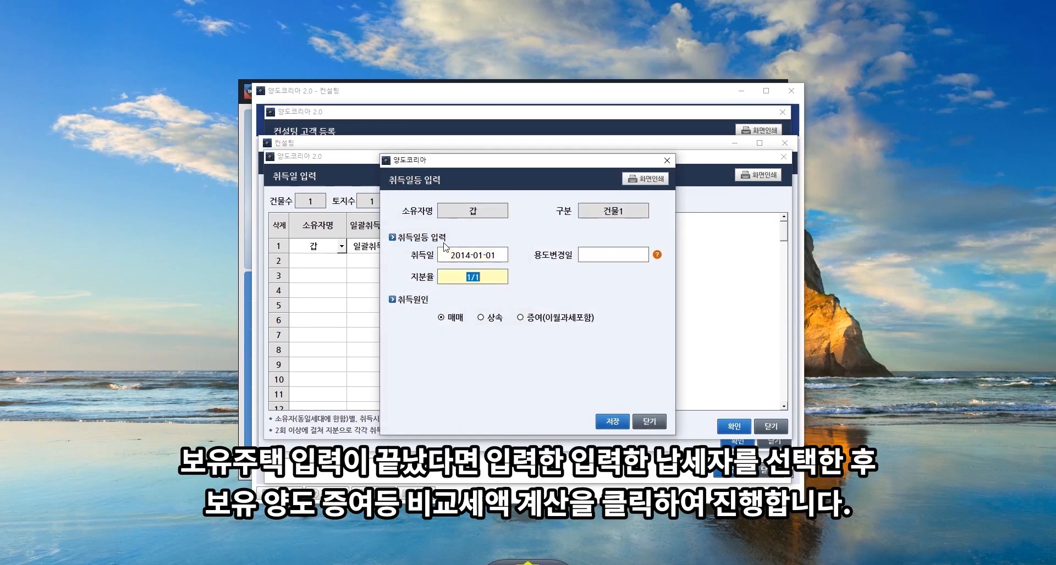
pyautogui.click(612, 421)
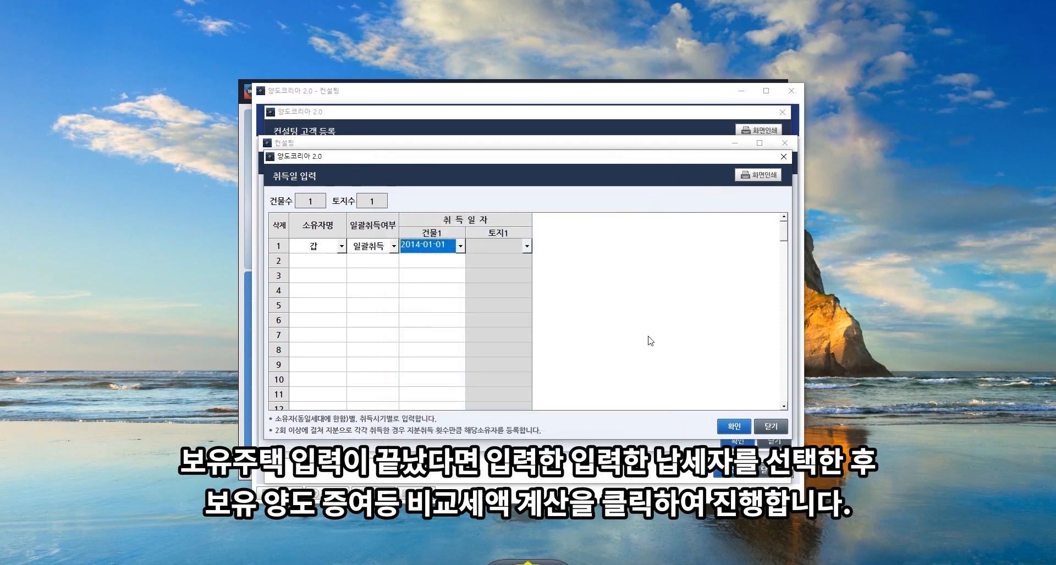
pyautogui.click(735, 428)
# Mark the detached house as 임대주택 with 임대주택 등록 set to 등록함, and enter 2014-01-01 as 임대등록일 and 임대개시일
pyautogui.click(664, 285)
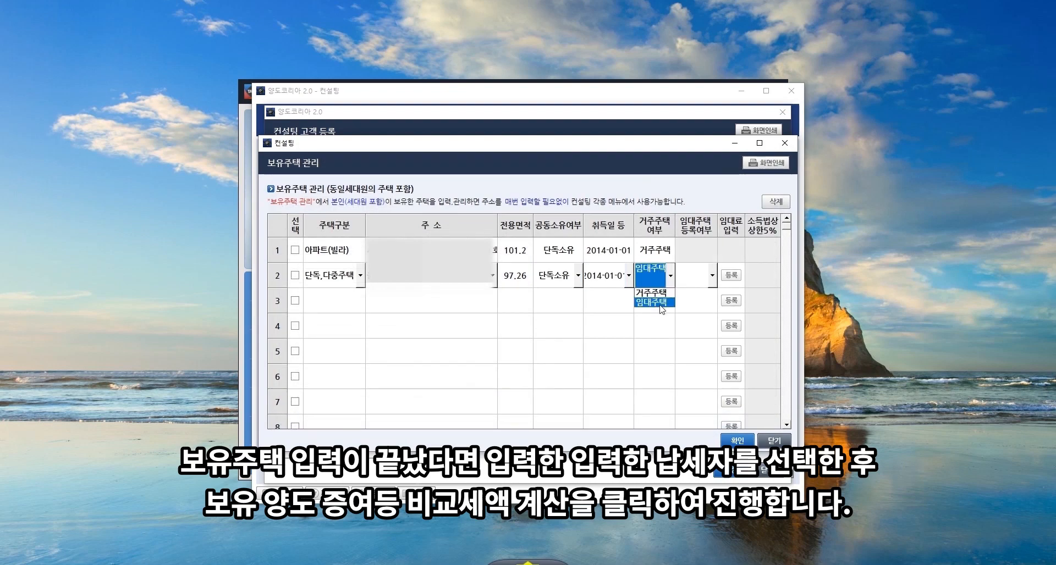
pyautogui.click(665, 305)
pyautogui.click(689, 280)
pyautogui.click(519, 202)
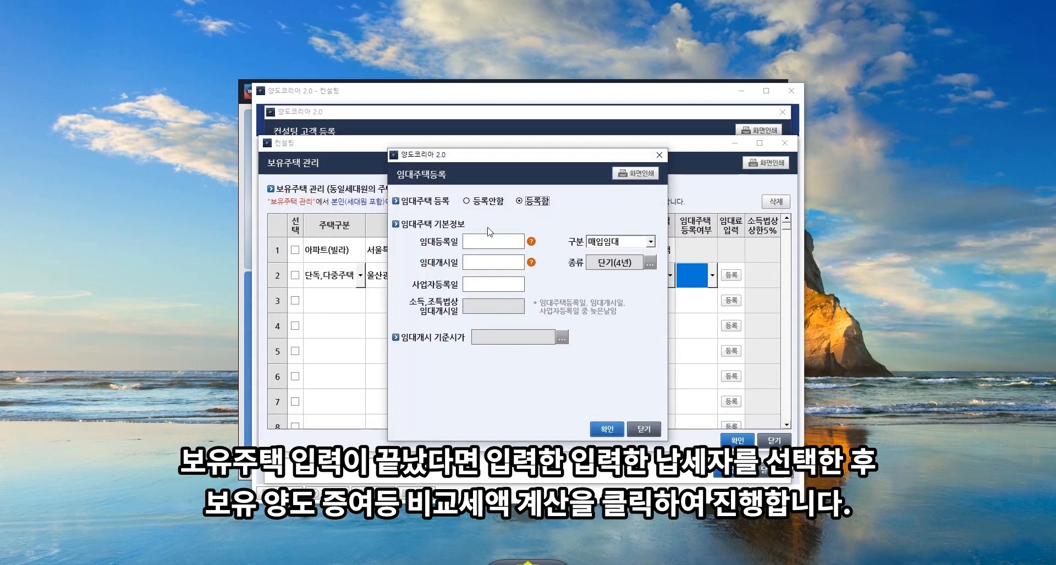
pyautogui.write('2014-01-01')
pyautogui.click(486, 262)
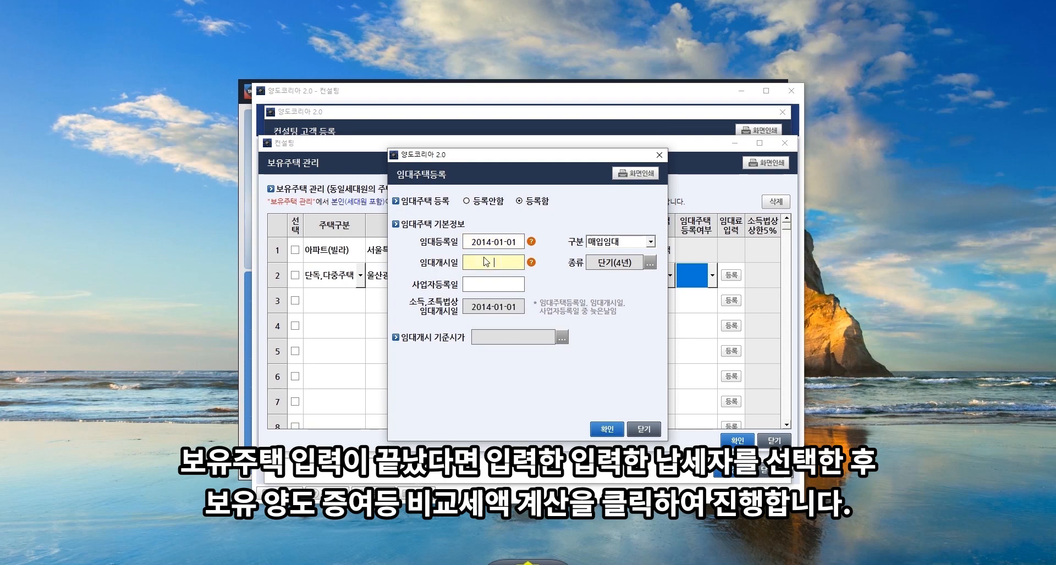
pyautogui.write('2014-01-01')
pyautogui.press('Tab')
# Set the rental registration's 종류 to 장기(10년) and its 사업자등록일 to 2014-01-01
pyautogui.click(650, 262)
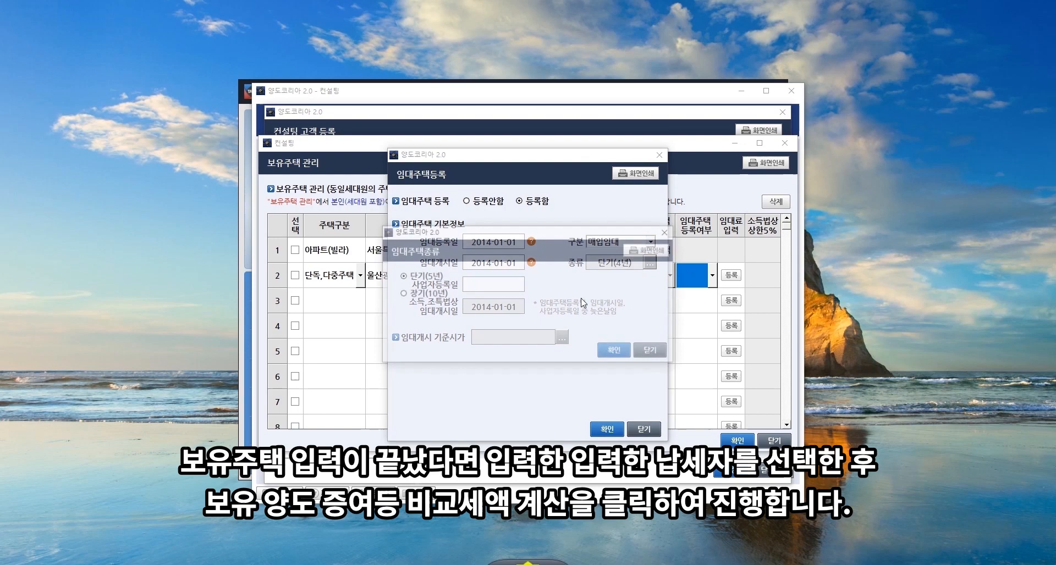
pyautogui.click(432, 294)
pyautogui.click(601, 356)
pyautogui.click(505, 284)
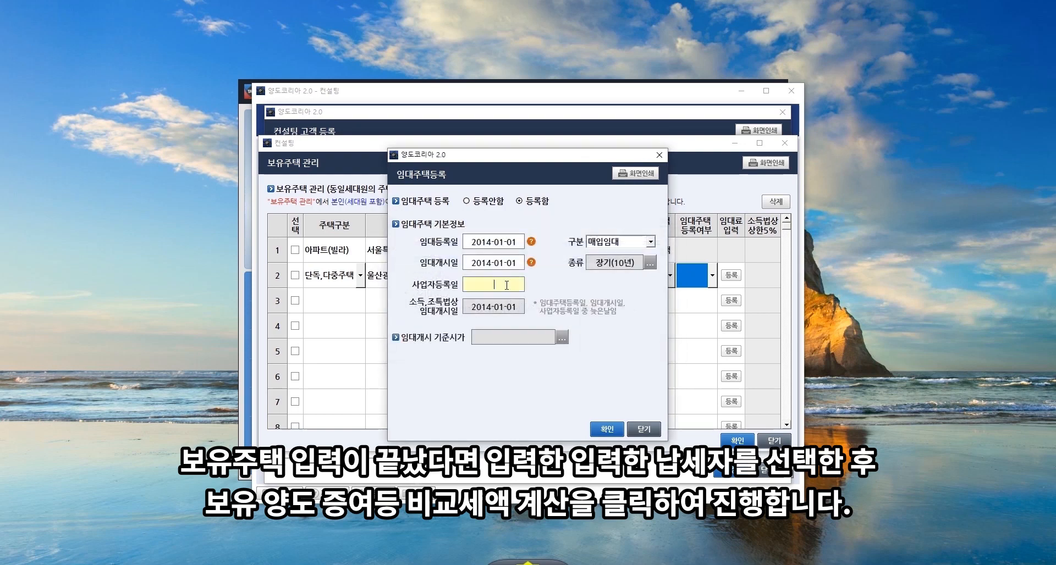
pyautogui.write('2014-01-01')
# Register the 임대개시 기준시가 from the 2013-04-30 published price, and save the rental registration and owned homes
pyautogui.click(562, 339)
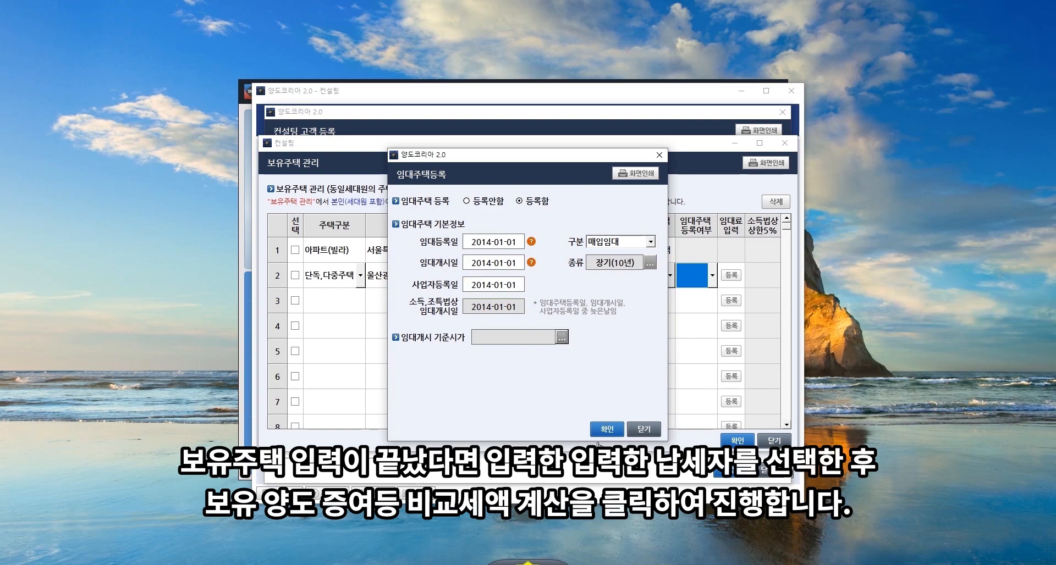
pyautogui.click(560, 337)
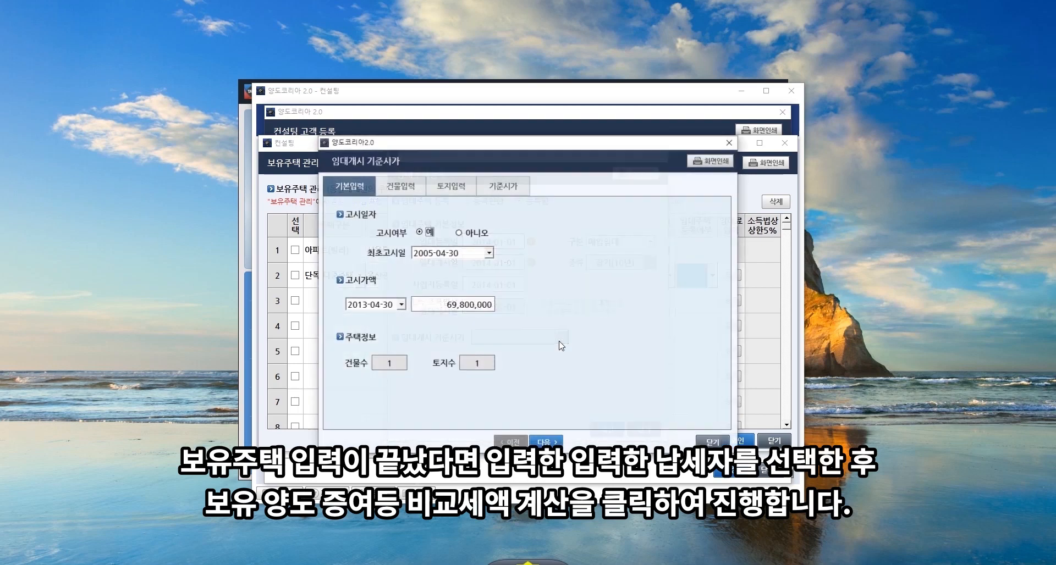
pyautogui.click(552, 442)
pyautogui.click(554, 443)
pyautogui.click(554, 442)
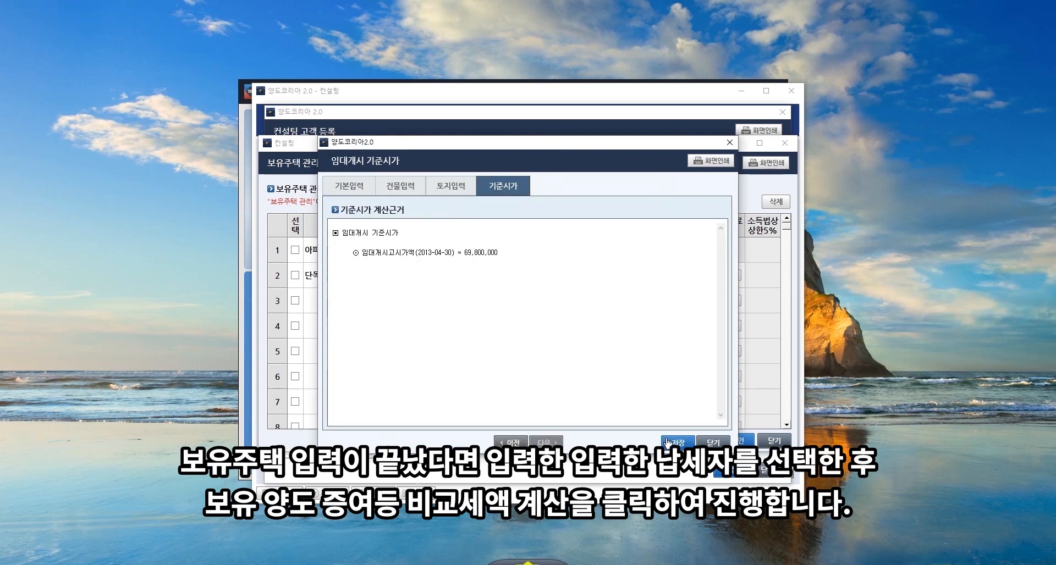
pyautogui.click(676, 443)
pyautogui.click(615, 430)
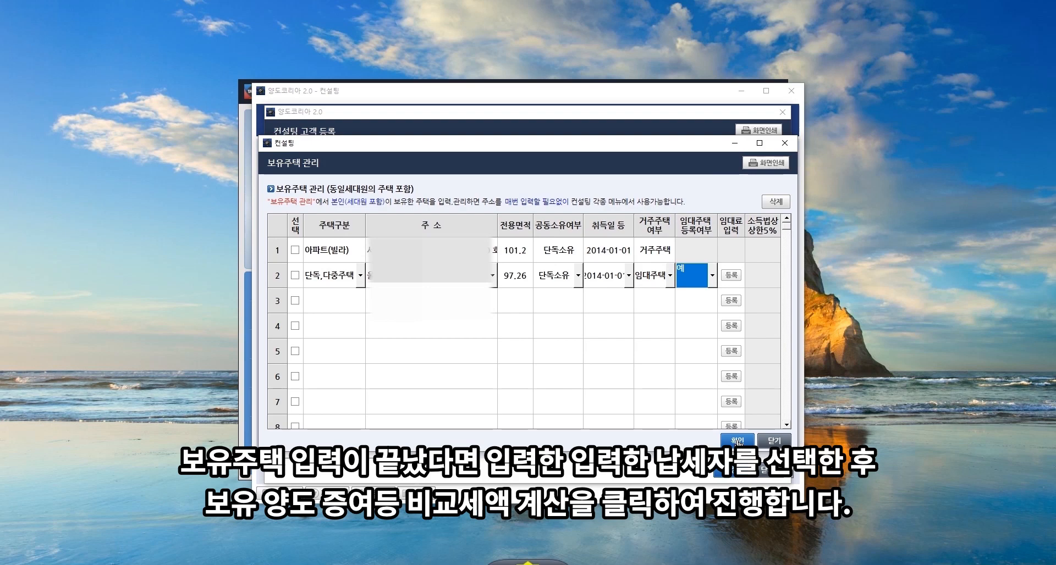
pyautogui.click(737, 441)
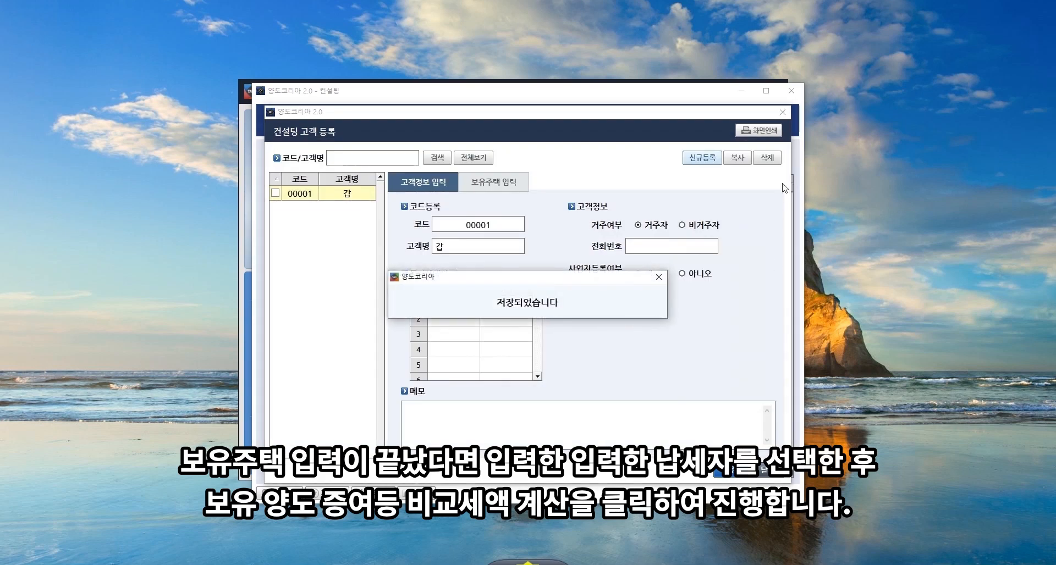
pyautogui.click(782, 112)
# Select the newly registered customer for consulting and start the 보유, 양도, 증여 등 비교세액 계산
pyautogui.click(713, 121)
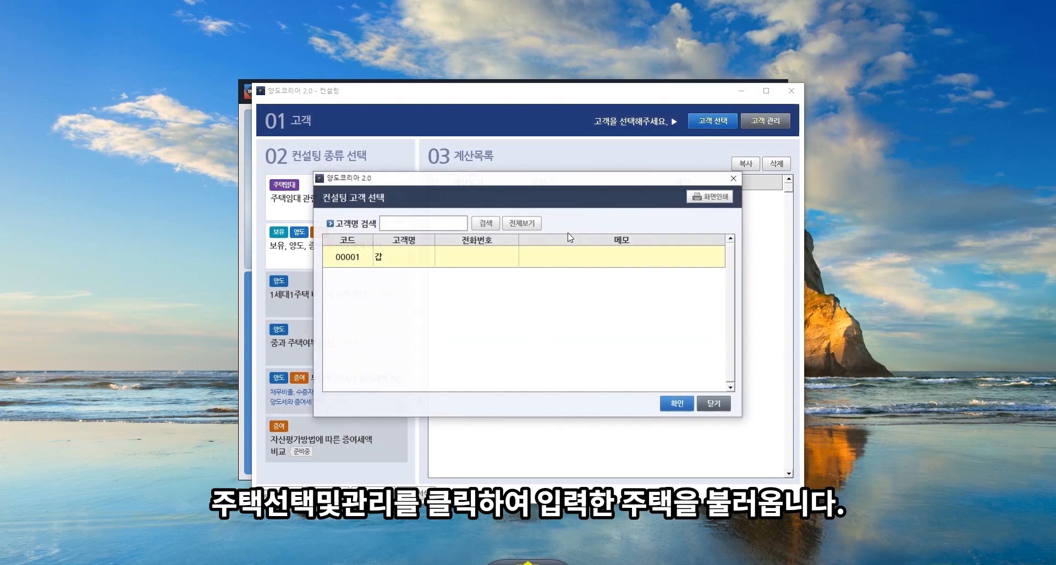
pyautogui.click(670, 409)
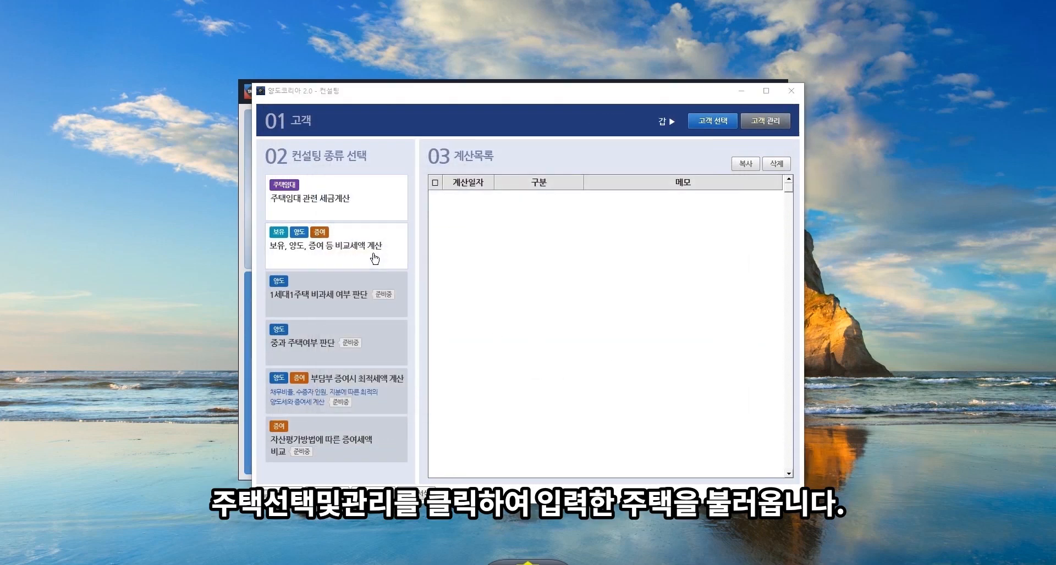
pyautogui.click(405, 259)
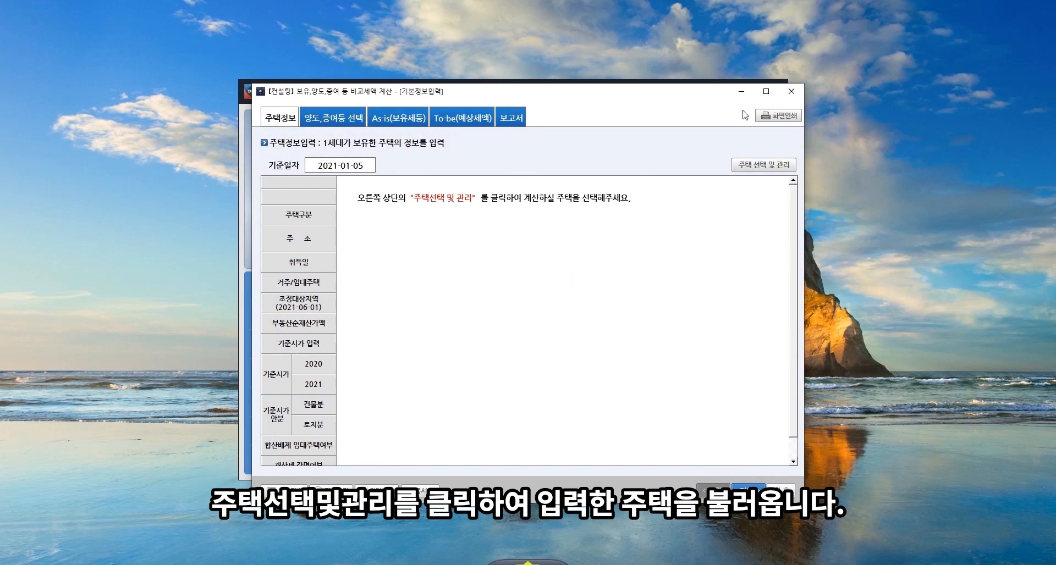
# Load the customer's apartment and detached house from the owned homes into the 주택정보 input
pyautogui.click(762, 165)
pyautogui.click(296, 250)
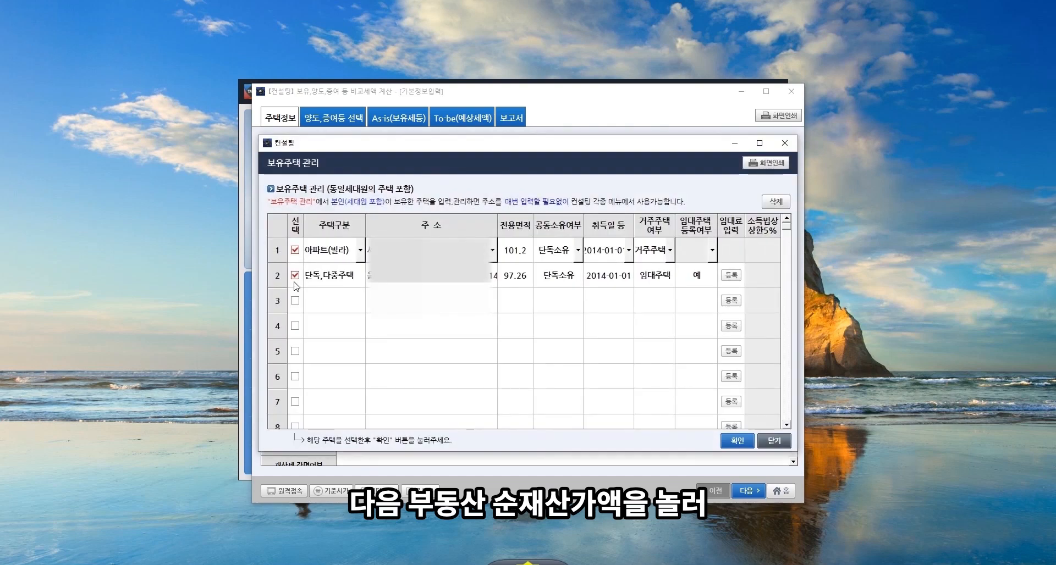
pyautogui.click(737, 440)
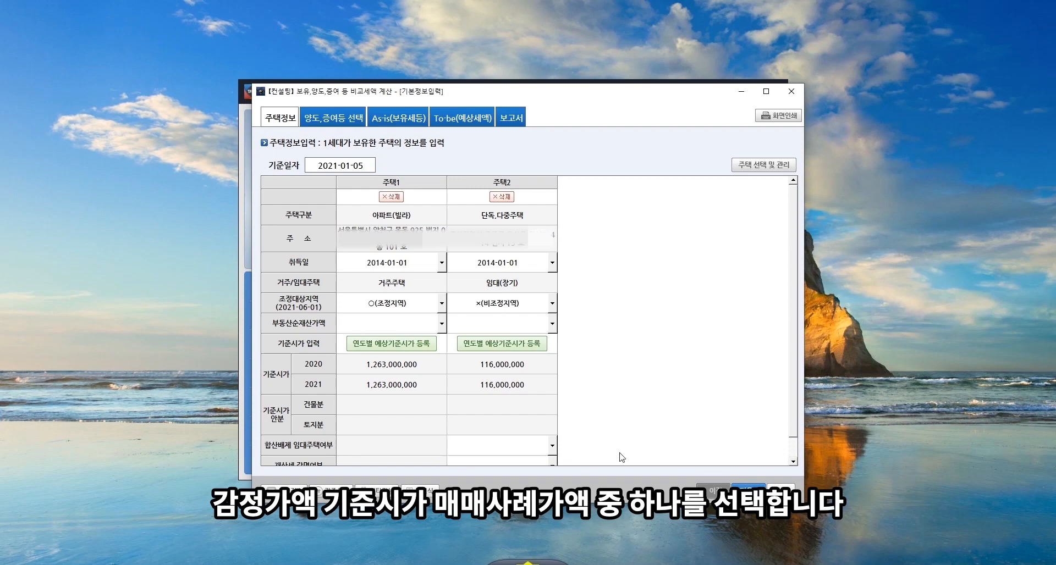
# Set the 부동산순재산가액 of 주택1 using the 기준시가 valuation of 1,263,000,000 and save it
pyautogui.click(425, 325)
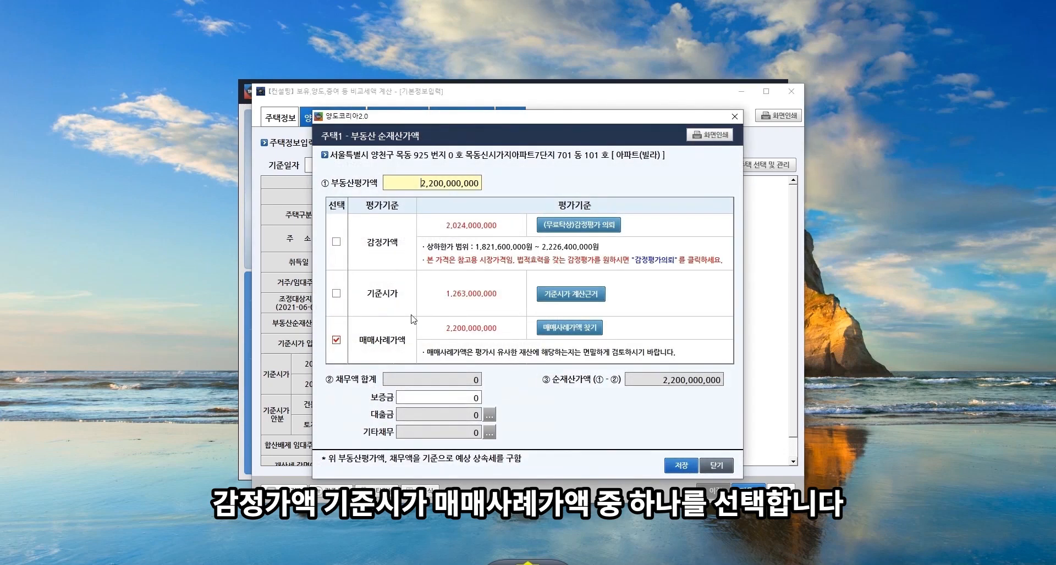
pyautogui.click(336, 293)
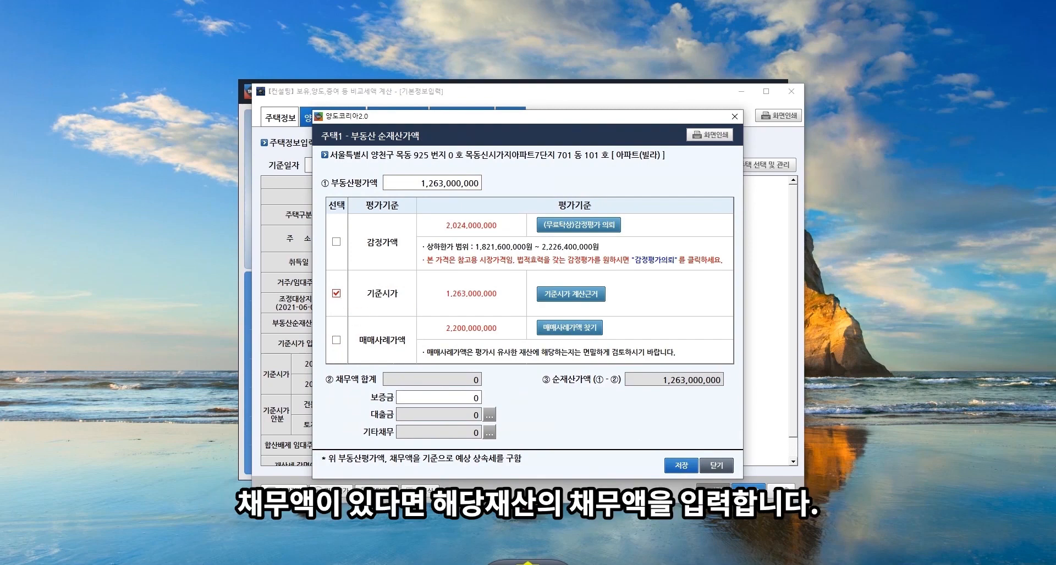
pyautogui.click(681, 466)
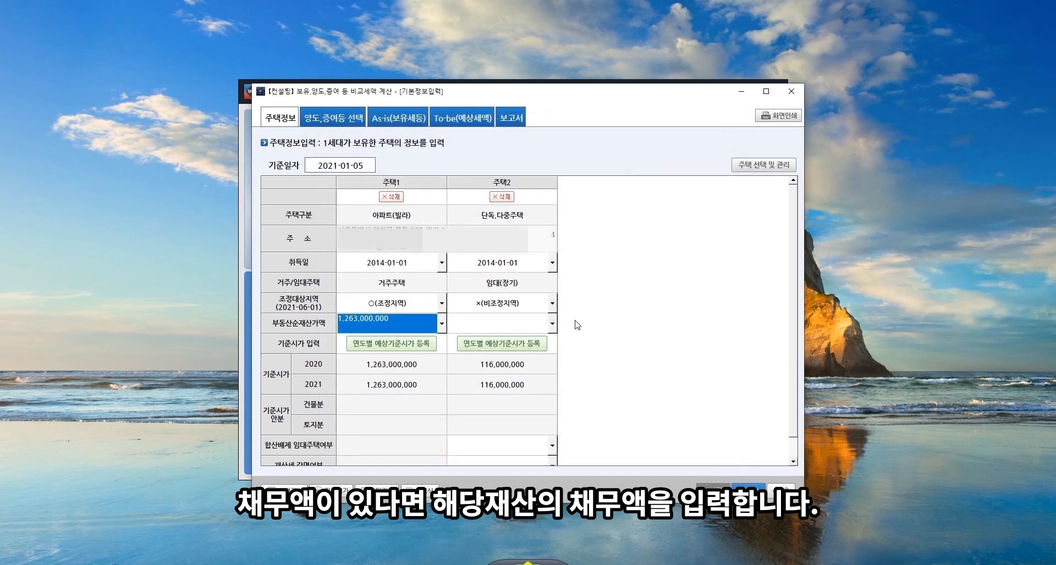
# Look at the valuation options for the 부동산순재산가액 of 주택2 and leave them without saving
pyautogui.click(550, 325)
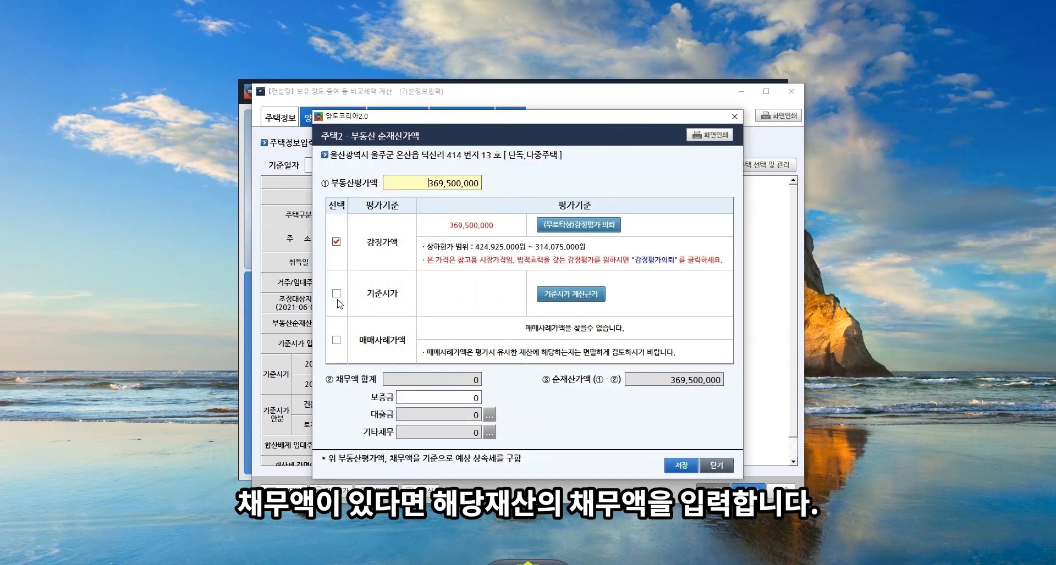
pyautogui.click(717, 466)
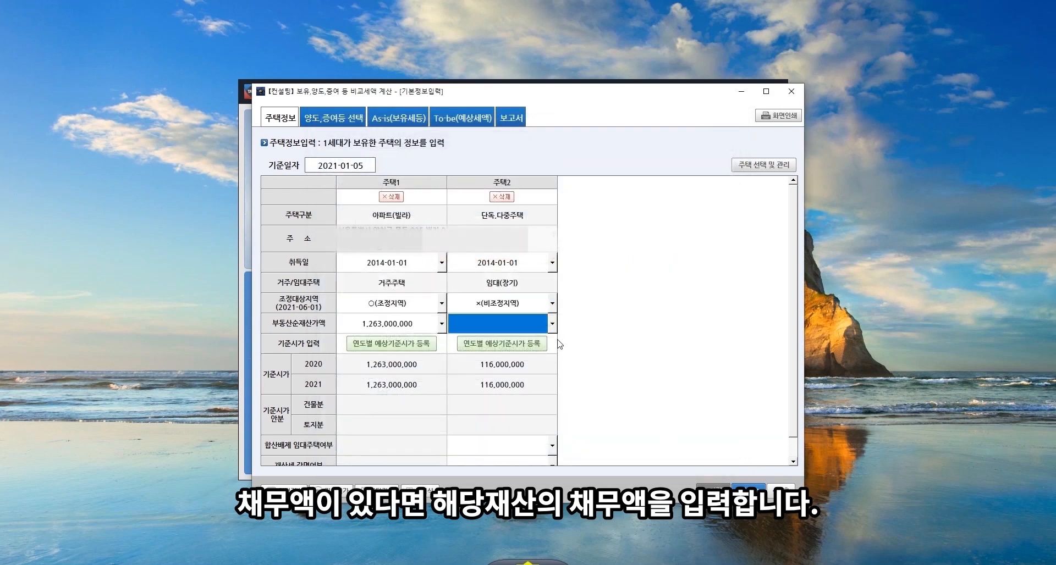
# Set the 부동산순재산가액 of 주택2 using the 기준시가 valuation of 116,000,000 and save it
pyautogui.click(552, 323)
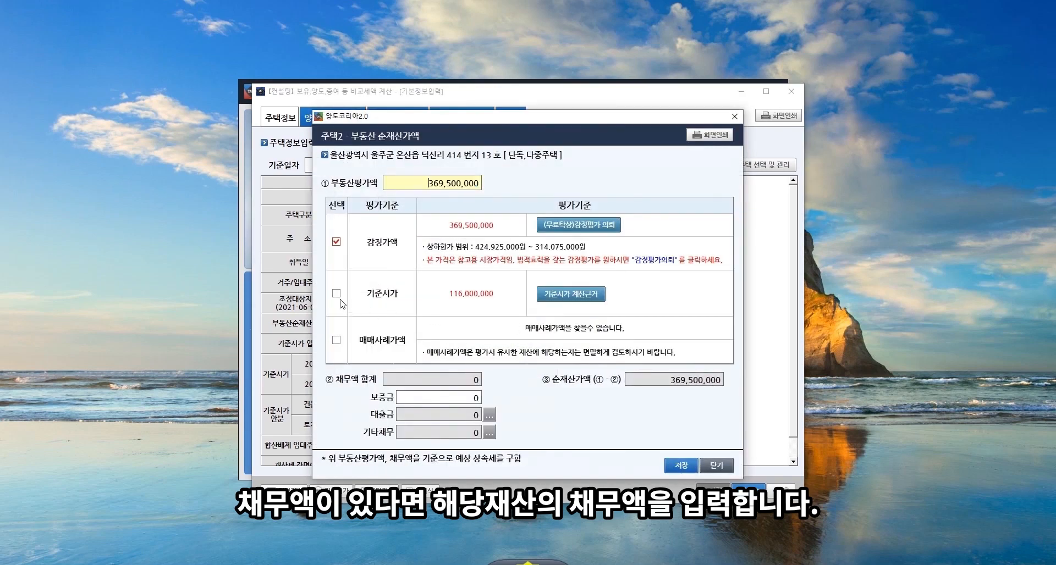
pyautogui.click(337, 295)
pyautogui.click(682, 466)
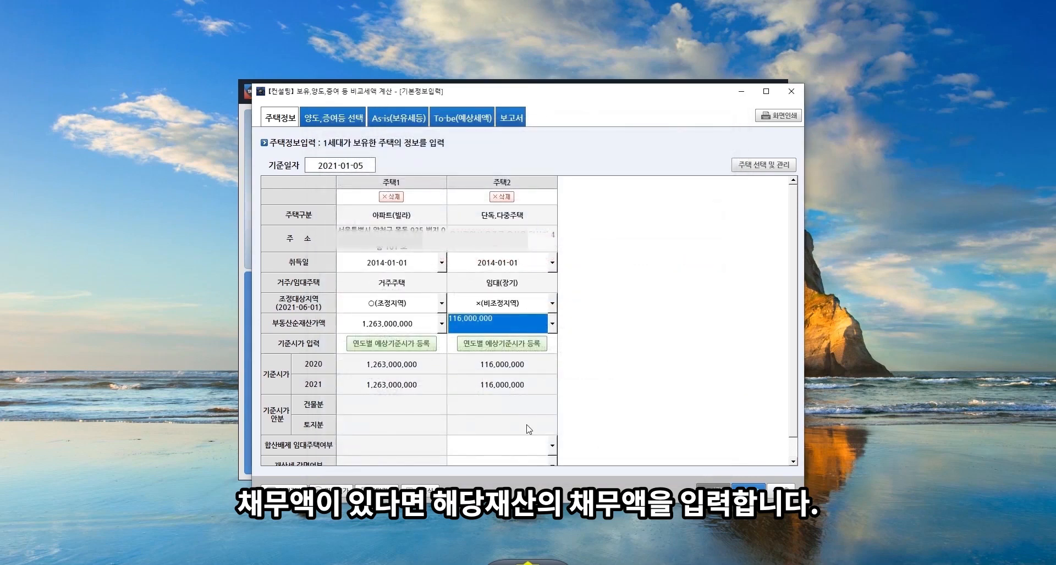
# Register the 연도별 예상기준시가 for both 주택1 and 주택2, accepting the listed yearly values through 2025
pyautogui.click(363, 348)
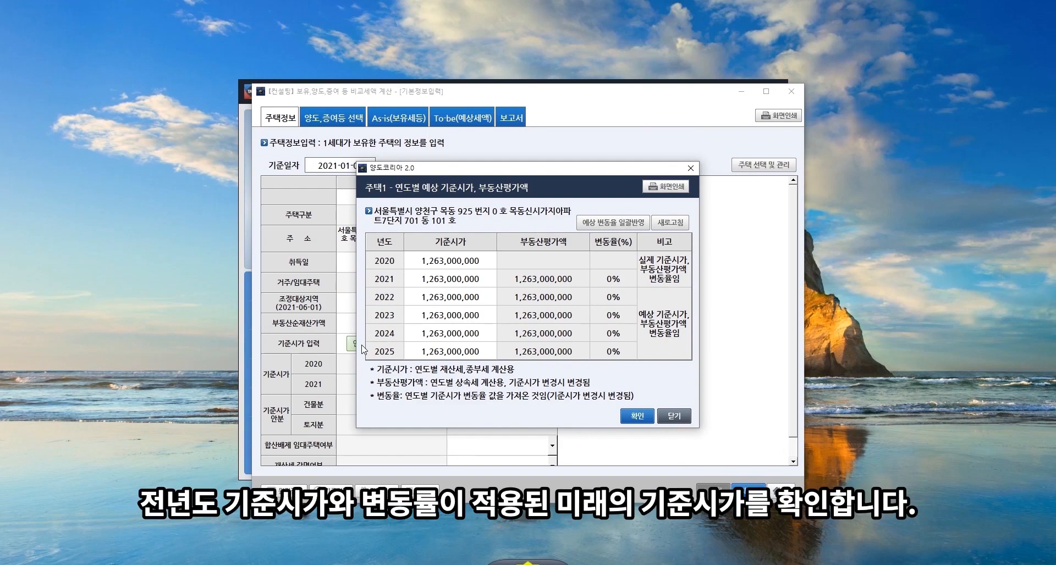
pyautogui.click(638, 416)
pyautogui.click(533, 345)
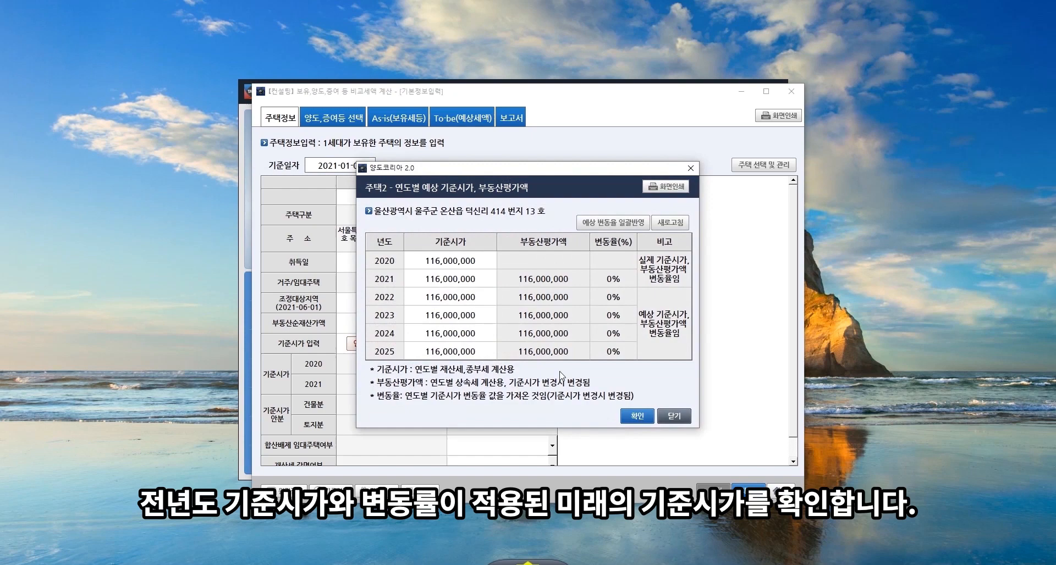
pyautogui.click(638, 418)
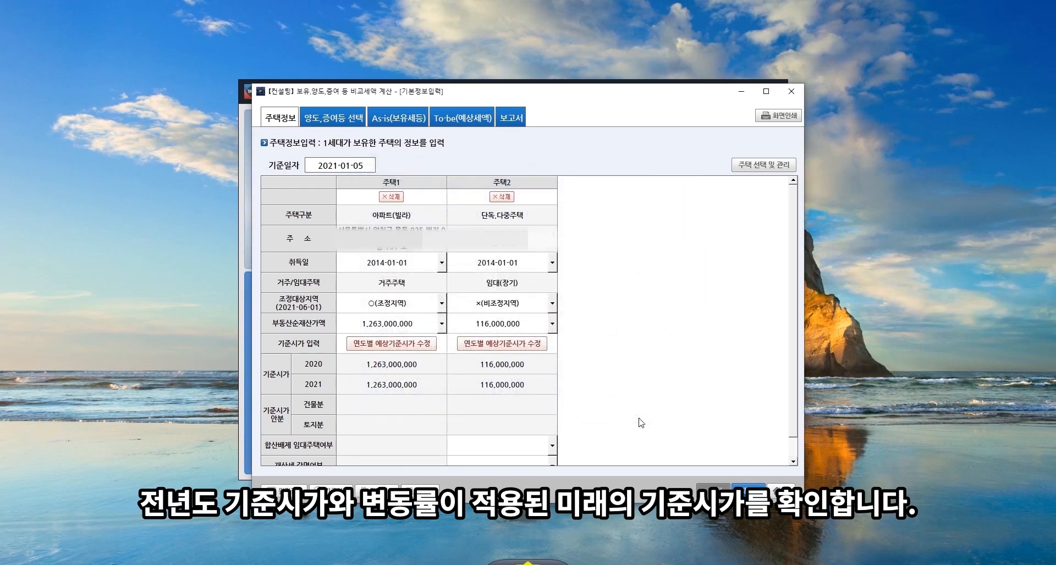
# Designate 주택2 as 합산배제 임대주택 and leave its 재산세 감면여부 blank
pyautogui.scroll(-1, 572, 448)
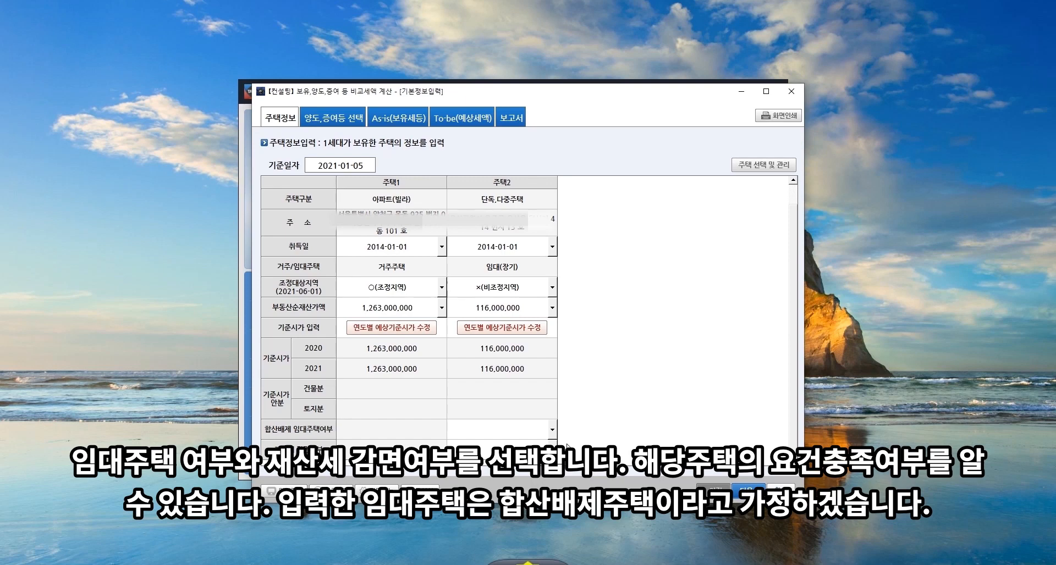
pyautogui.click(553, 429)
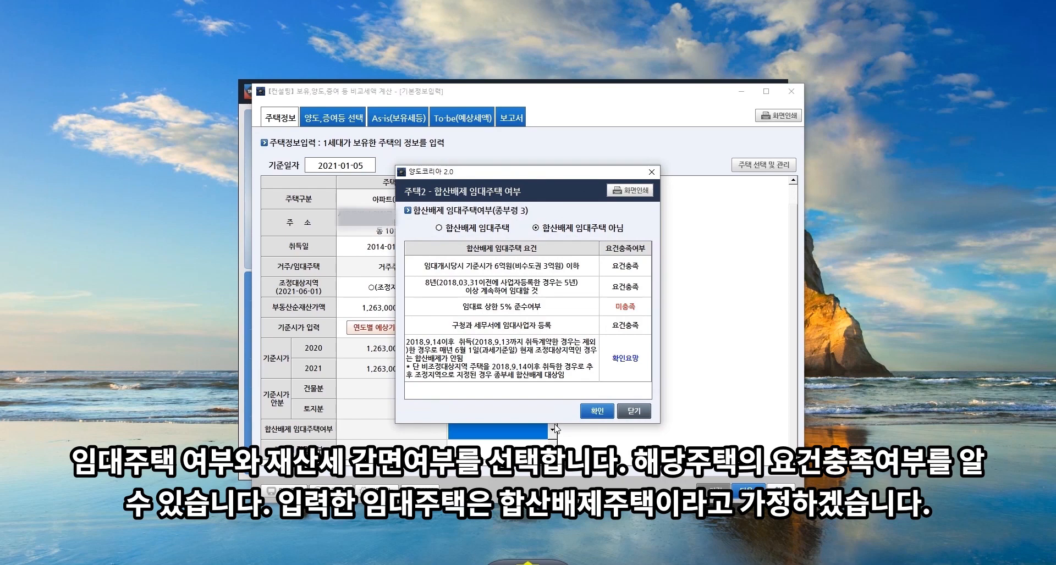
pyautogui.click(471, 228)
pyautogui.click(594, 412)
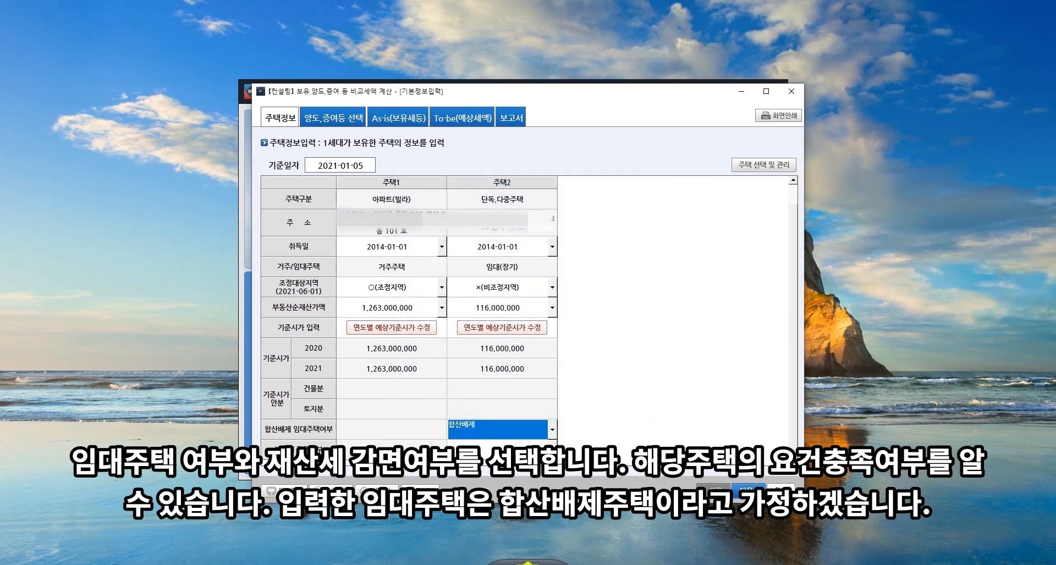
pyautogui.click(552, 450)
pyautogui.click(642, 454)
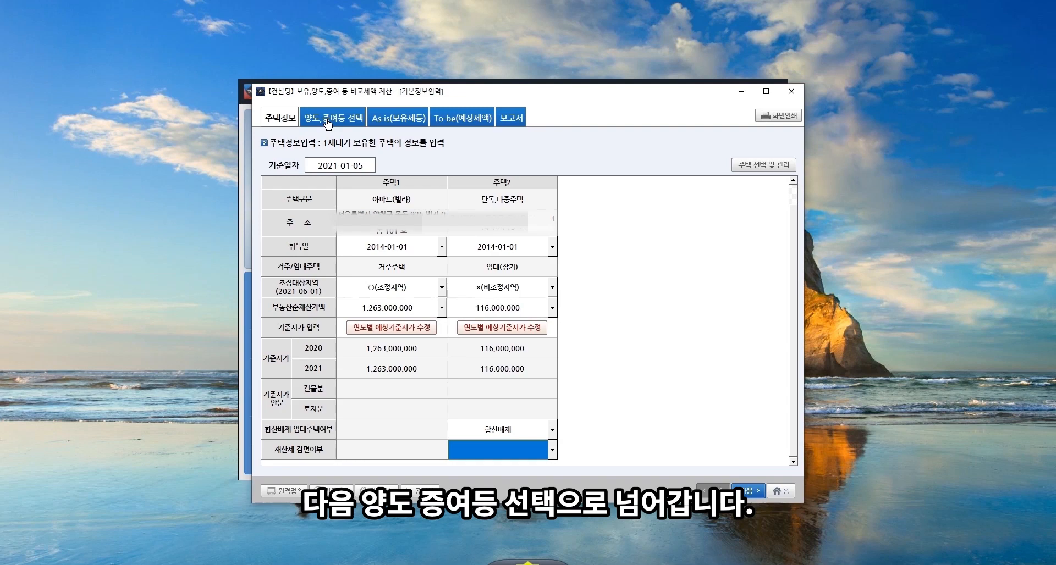
# In the 양도,증여,보유 선택 for 갑(본인), set the owner's age to 64 and the holding period to 7 years
pyautogui.click(329, 123)
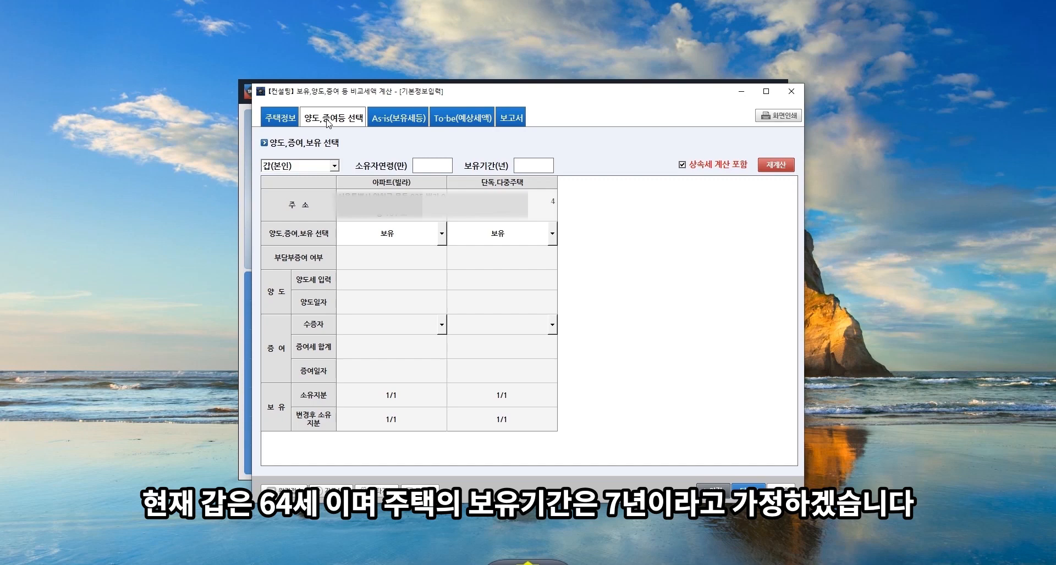
pyautogui.click(437, 169)
pyautogui.write('64')
pyautogui.click(534, 165)
pyautogui.press('Tab')
pyautogui.click(603, 224)
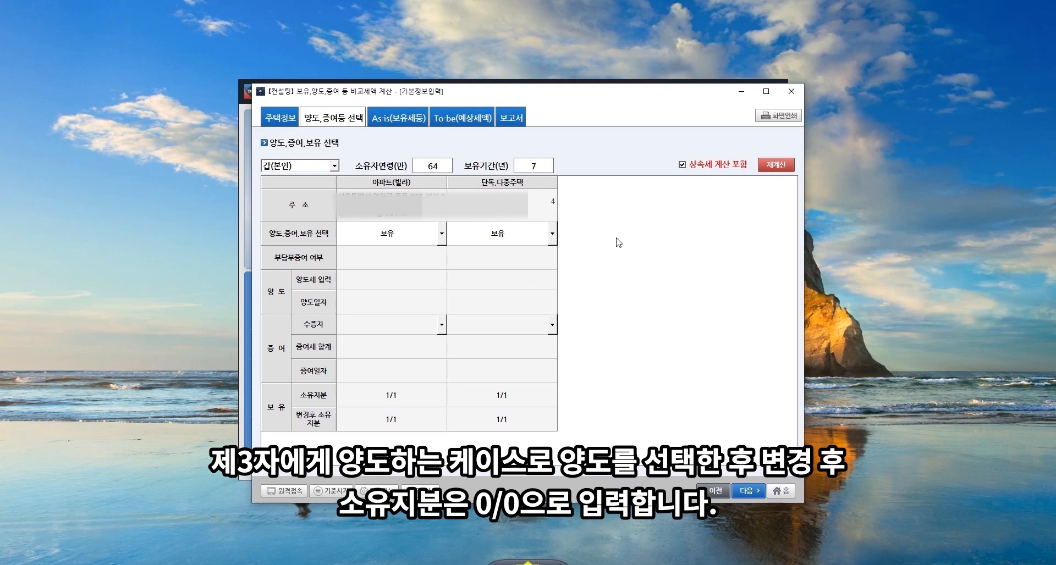
# Mark the detached house as 양도 in addition to 보유 and set its ownership share after the change to 0/0
pyautogui.click(536, 235)
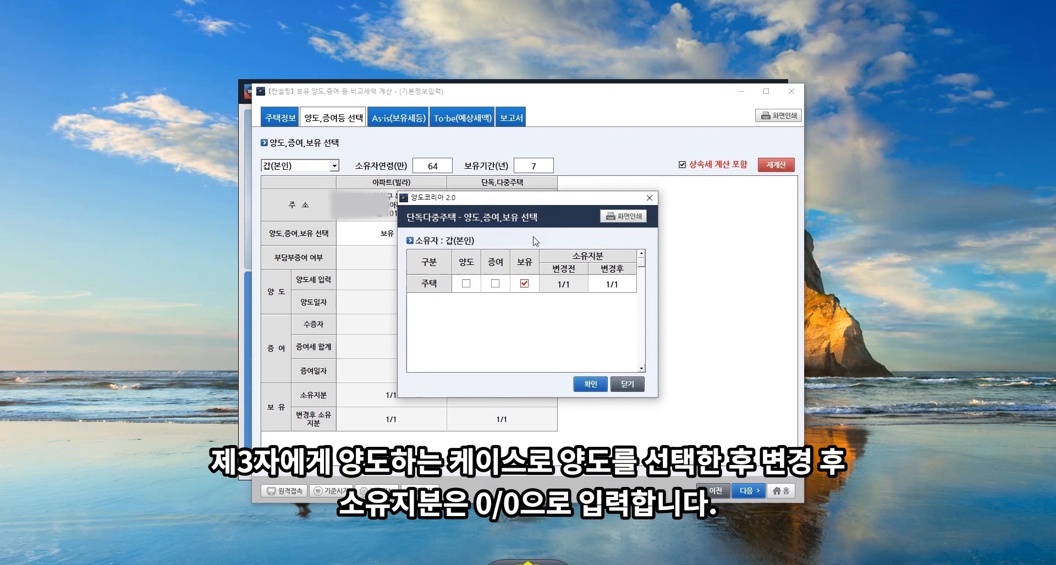
pyautogui.click(466, 284)
pyautogui.click(601, 289)
pyautogui.write('0/0')
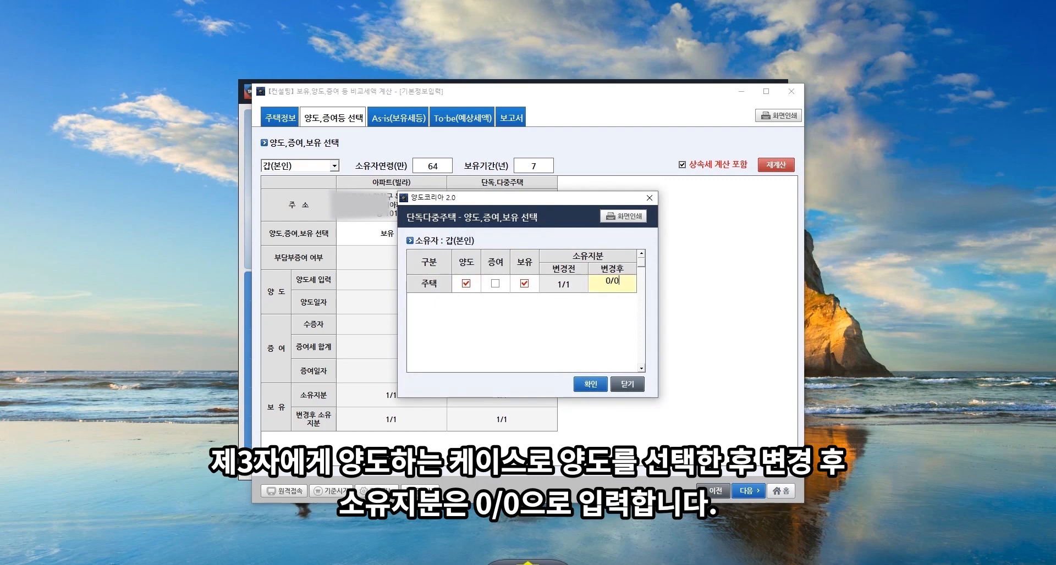
pyautogui.click(592, 387)
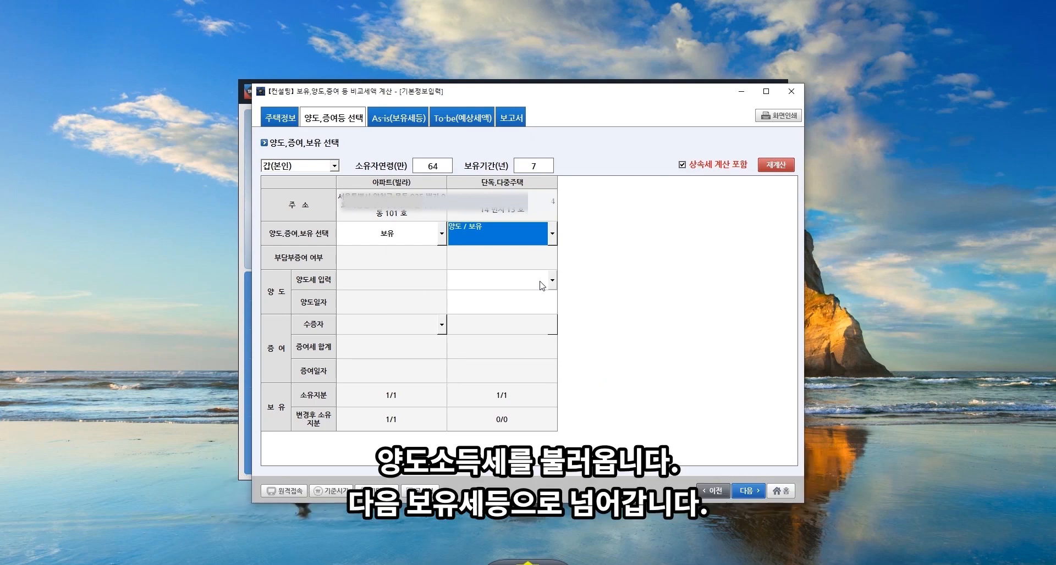
# Load the taxpayer's saved 쌍방실가 house calculation dated 2021-01-05 as the detached house's 양도세
pyautogui.click(542, 285)
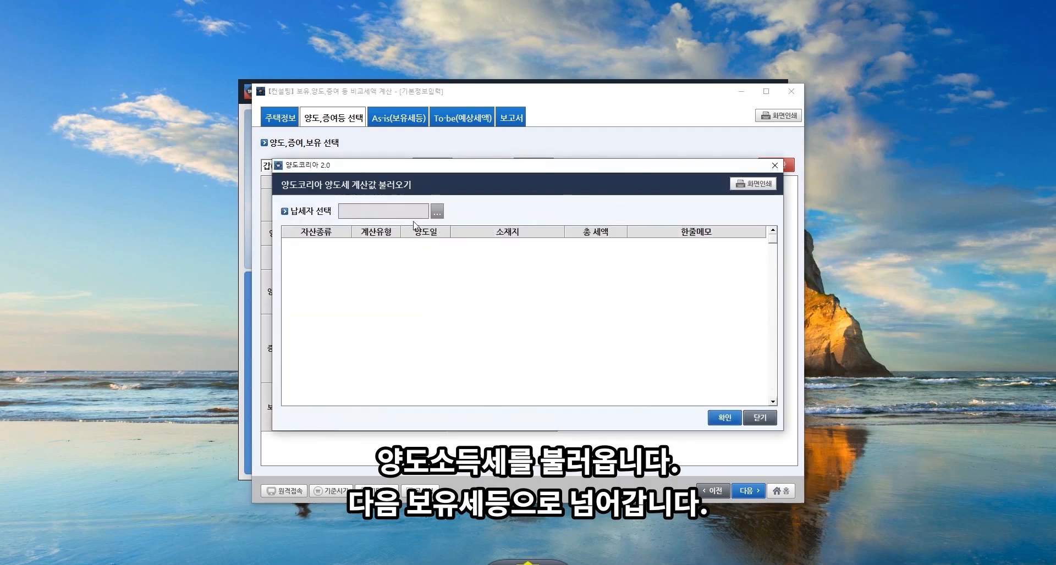
pyautogui.click(438, 211)
pyautogui.doubleClick(413, 258)
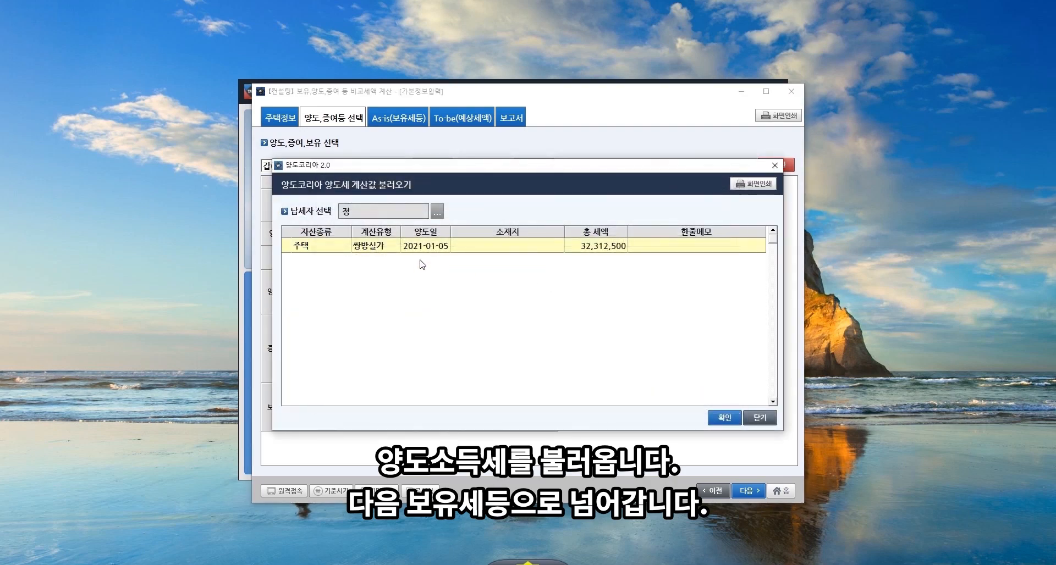
pyautogui.click(725, 419)
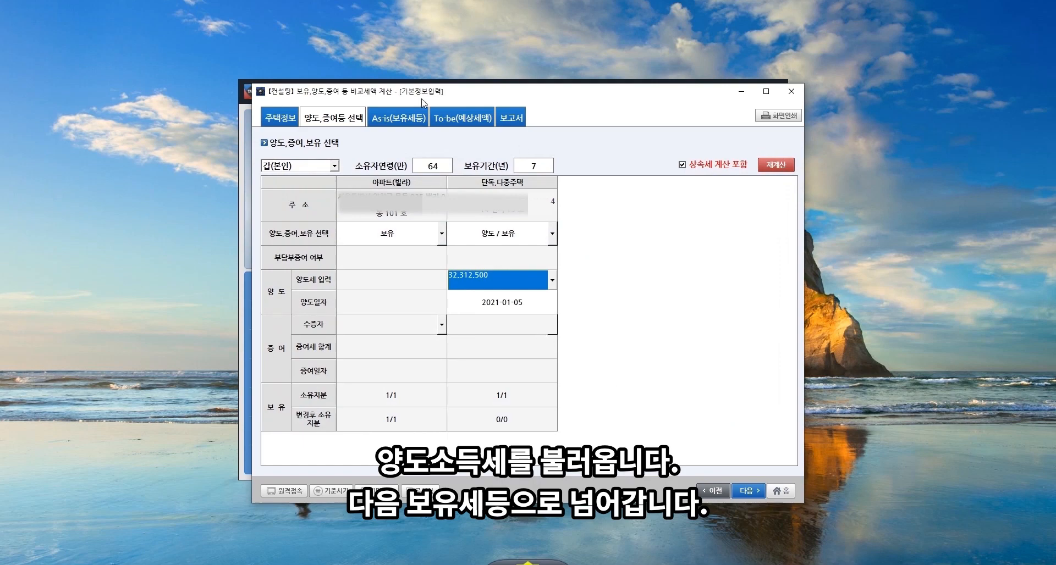
# Review the 2021 As-is(보유세등) results, including the 재산세 and 종부세 calculation details and the selectable years
pyautogui.click(414, 127)
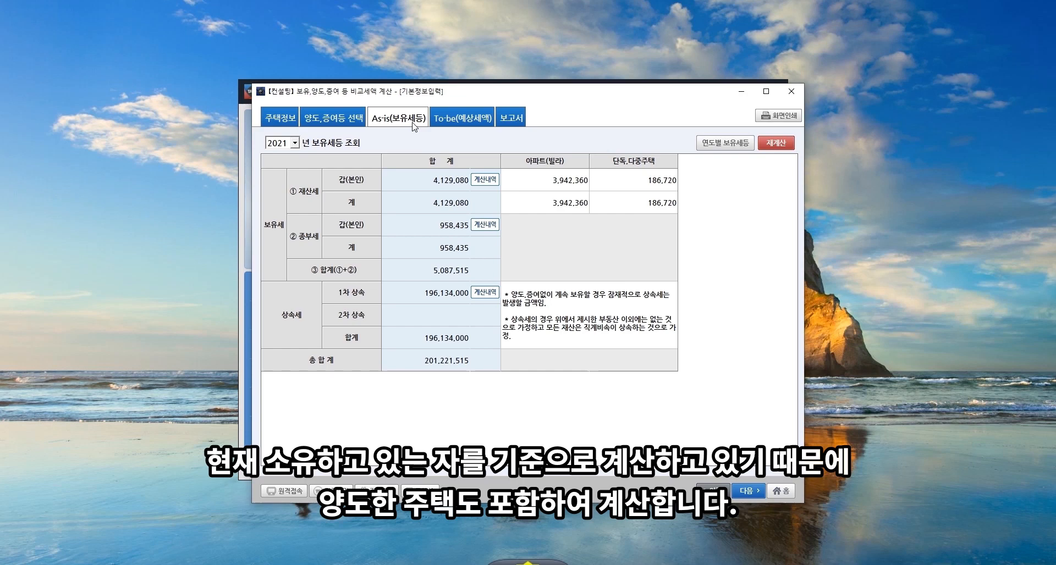
pyautogui.click(478, 180)
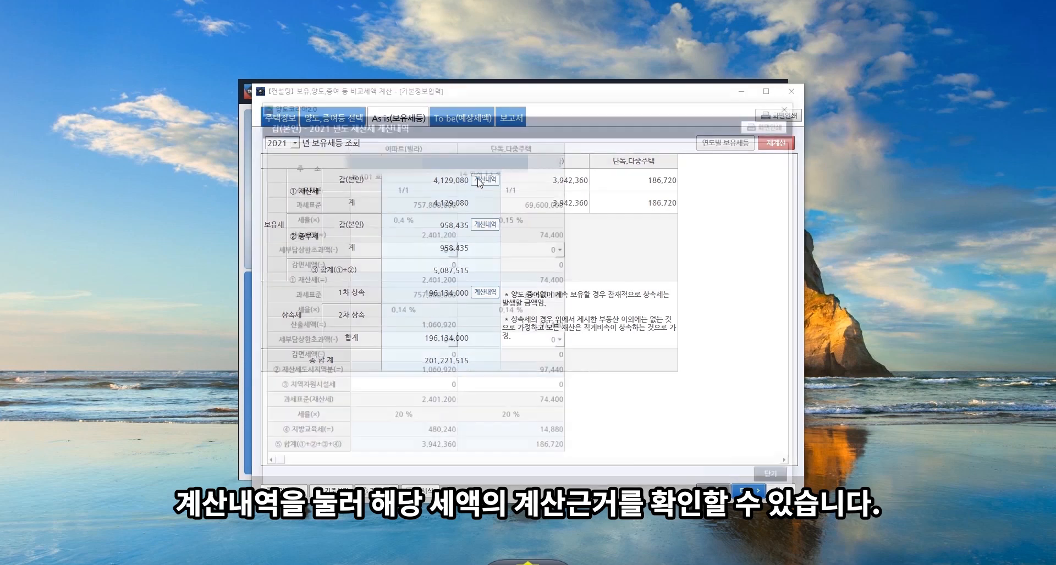
pyautogui.click(776, 481)
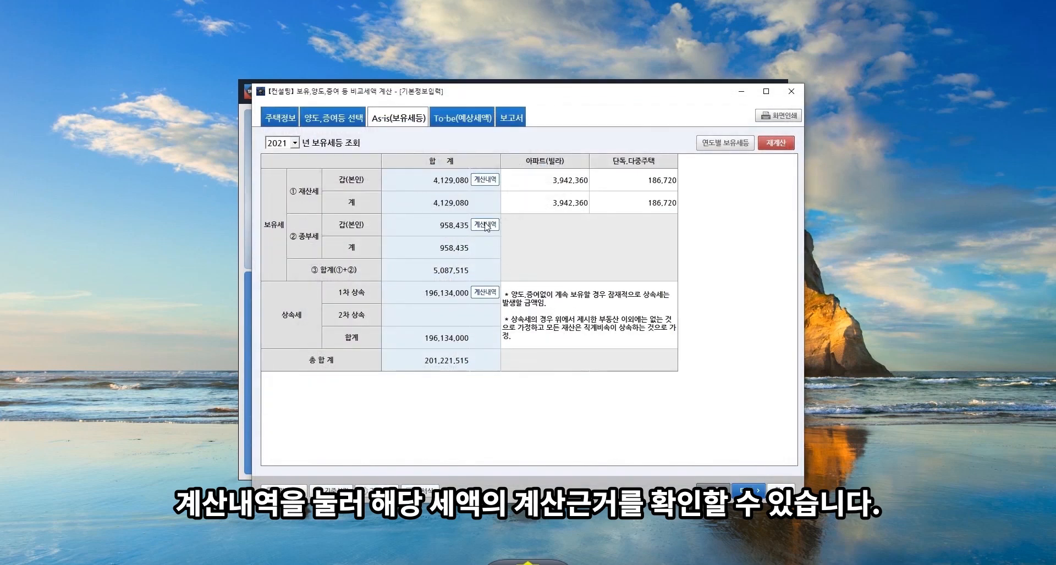
pyautogui.click(486, 226)
pyautogui.click(695, 462)
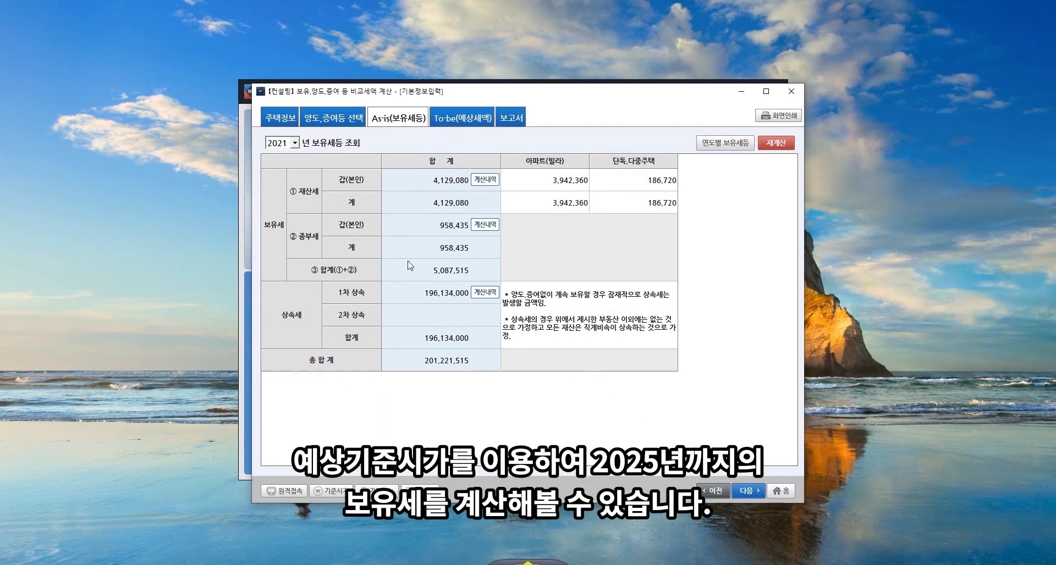
pyautogui.click(294, 143)
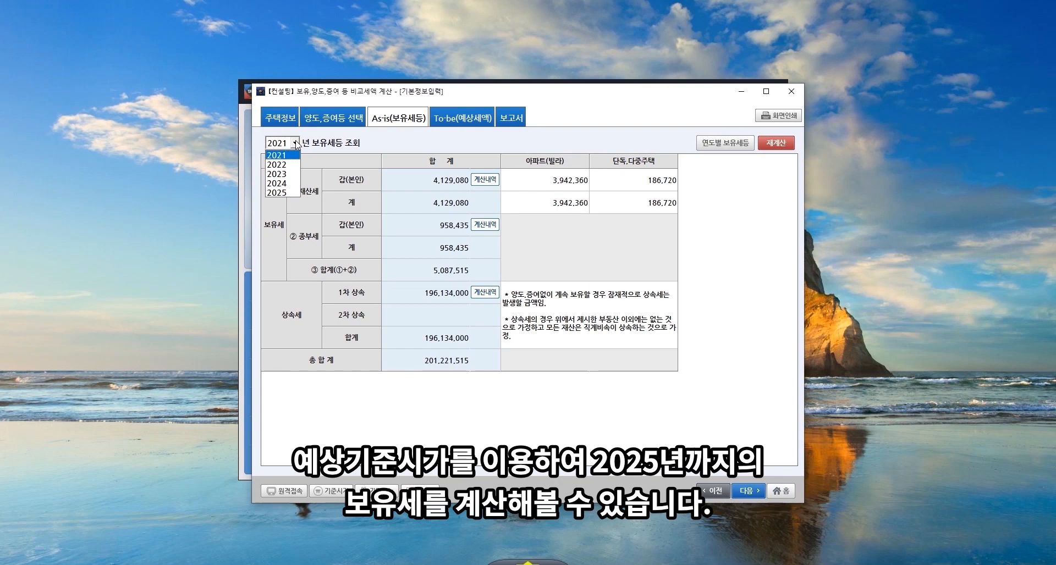
pyautogui.click(296, 144)
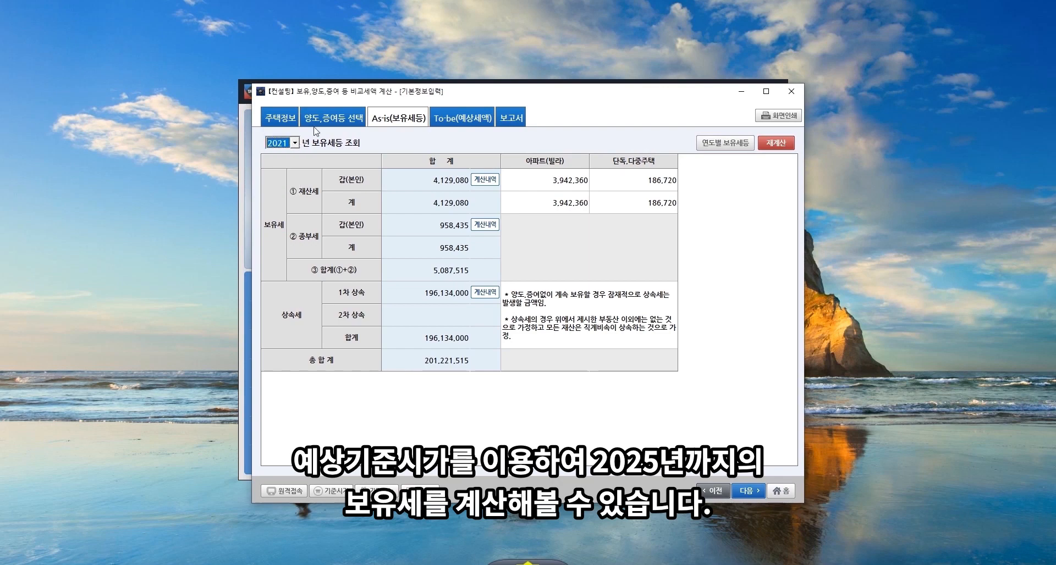
# Review the To-be(예상세액) results for 2021 and the other years available for calculation
pyautogui.click(464, 119)
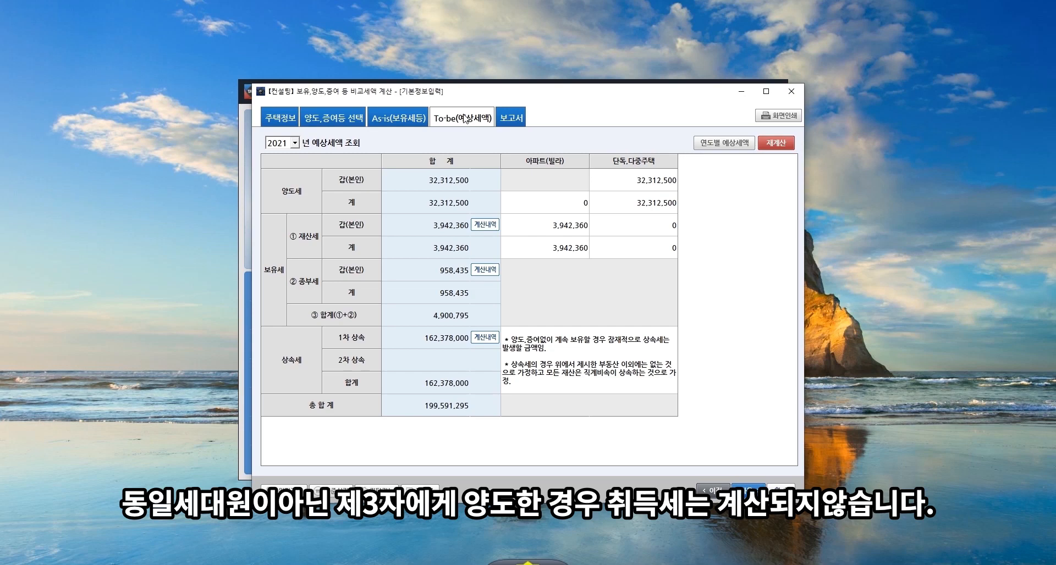
pyautogui.click(296, 144)
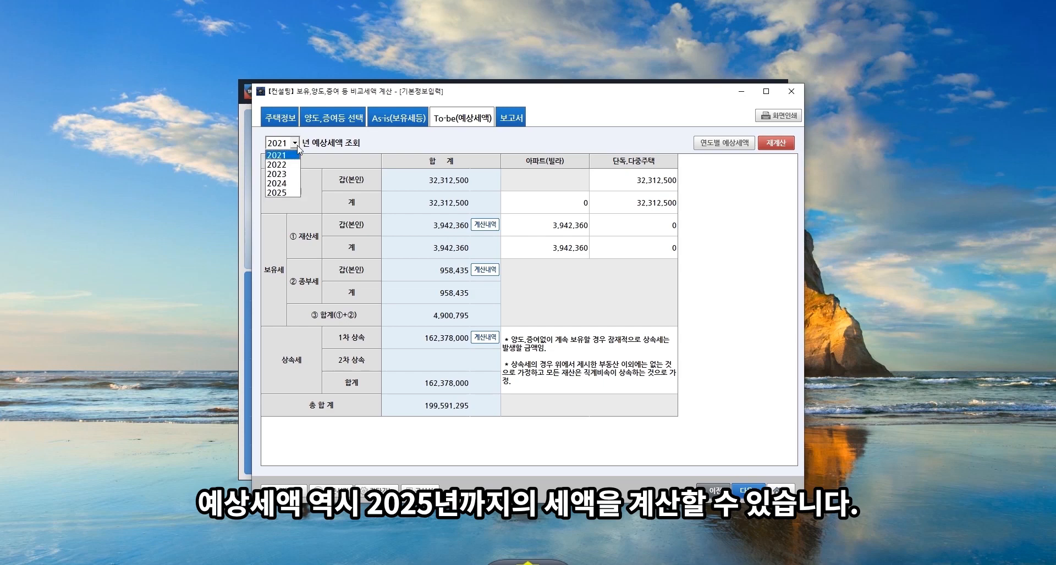
pyautogui.click(291, 156)
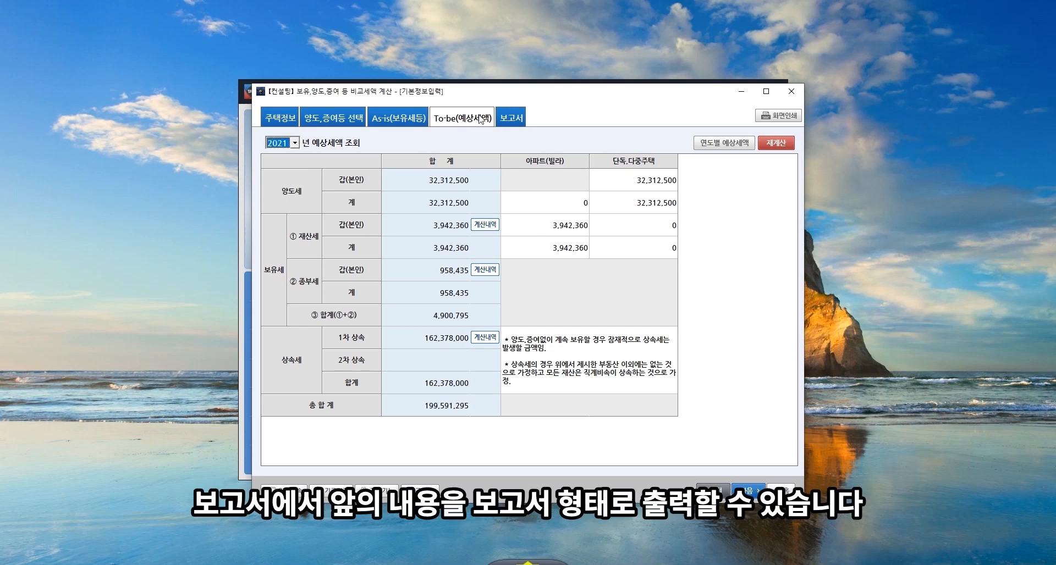
# Show the yearly As-is and To-be comparison report and open its output settings for additional company information
pyautogui.click(521, 118)
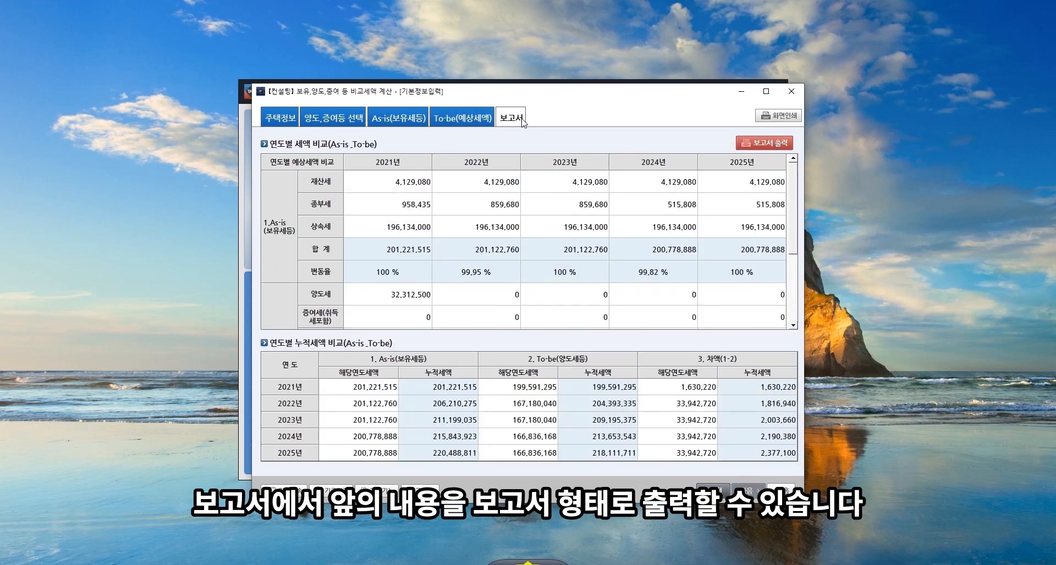
pyautogui.click(759, 144)
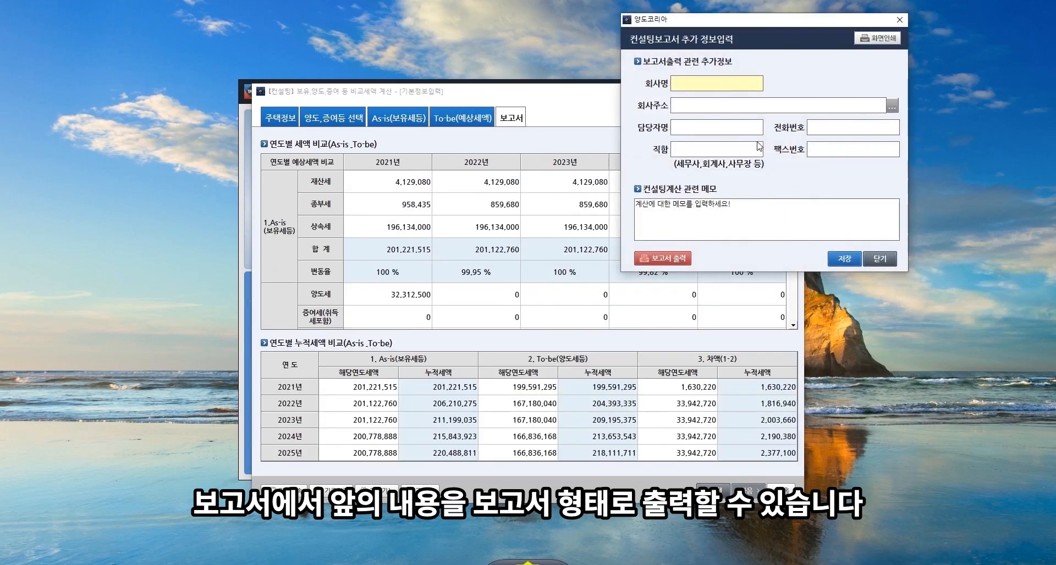